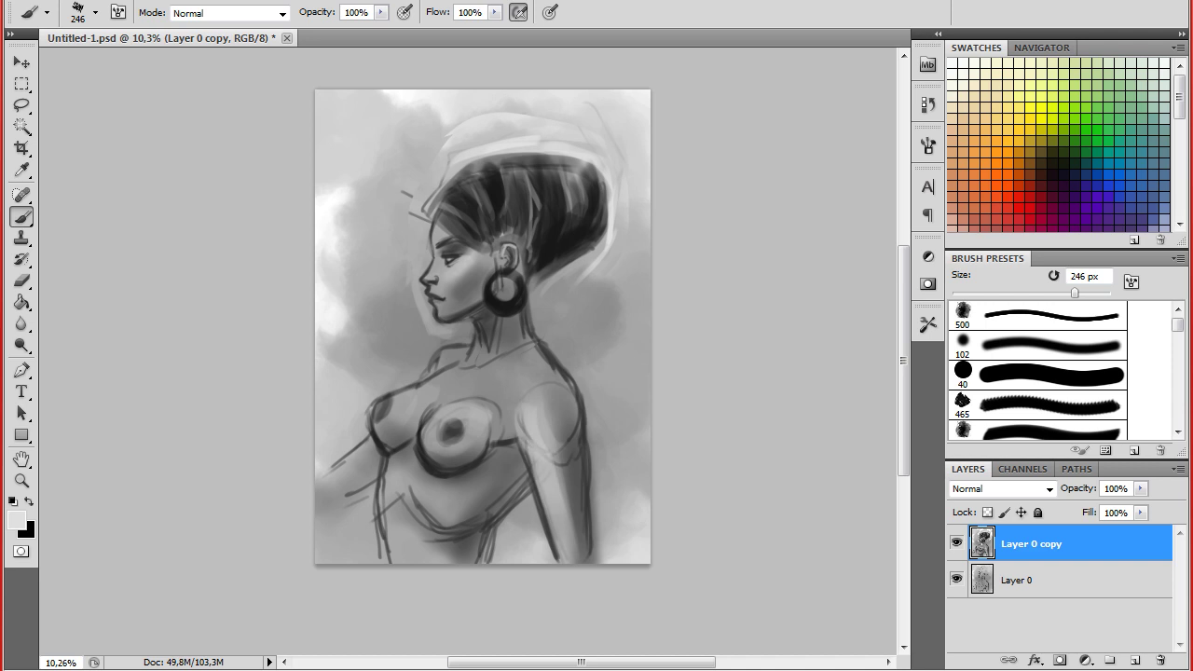
# - Lighten the gap between the waist and near arm and the near breast's upper curve, using sampled grays at 71 px and 143 px
pyautogui.moveTo(160, 72); pyautogui.dragTo(131, 72)
pyautogui.keyDown('alt'); pyautogui.click(520, 507); pyautogui.keyUp('alt')
pyautogui.rightClick(160, 71)
pyautogui.moveTo(518, 508); pyautogui.dragTo(491, 548)
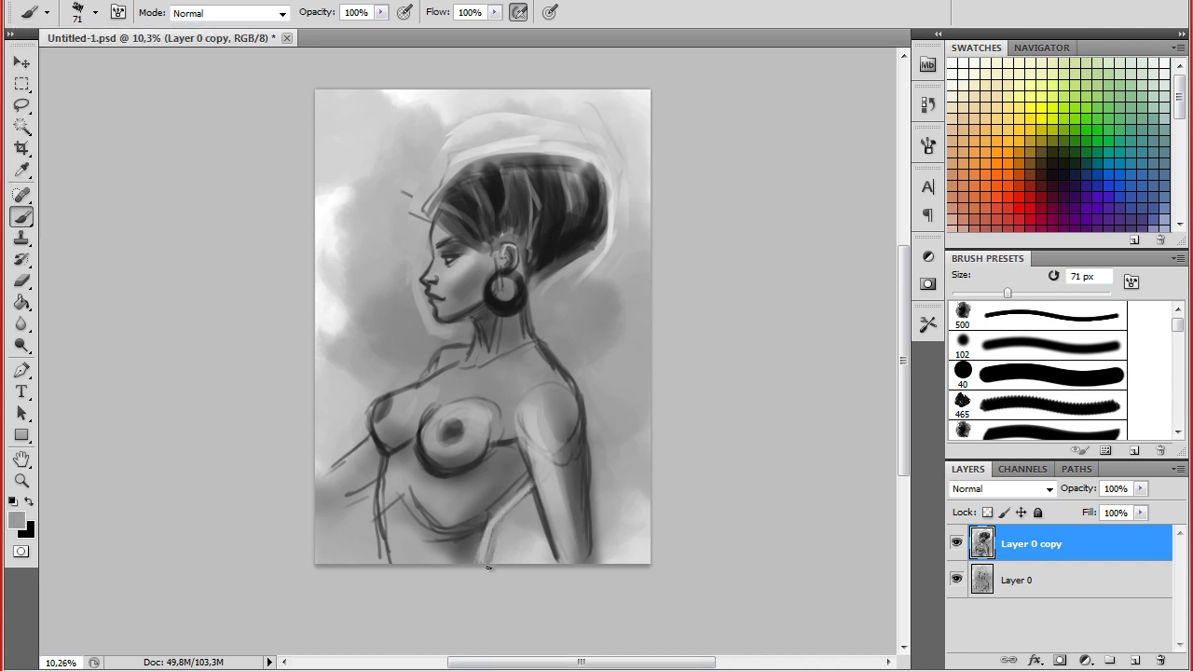
pyautogui.keyDown('alt'); pyautogui.click(537, 547); pyautogui.keyUp('alt')
pyautogui.rightClick(131, 71)
pyautogui.moveTo(130, 72); pyautogui.dragTo(160, 72)
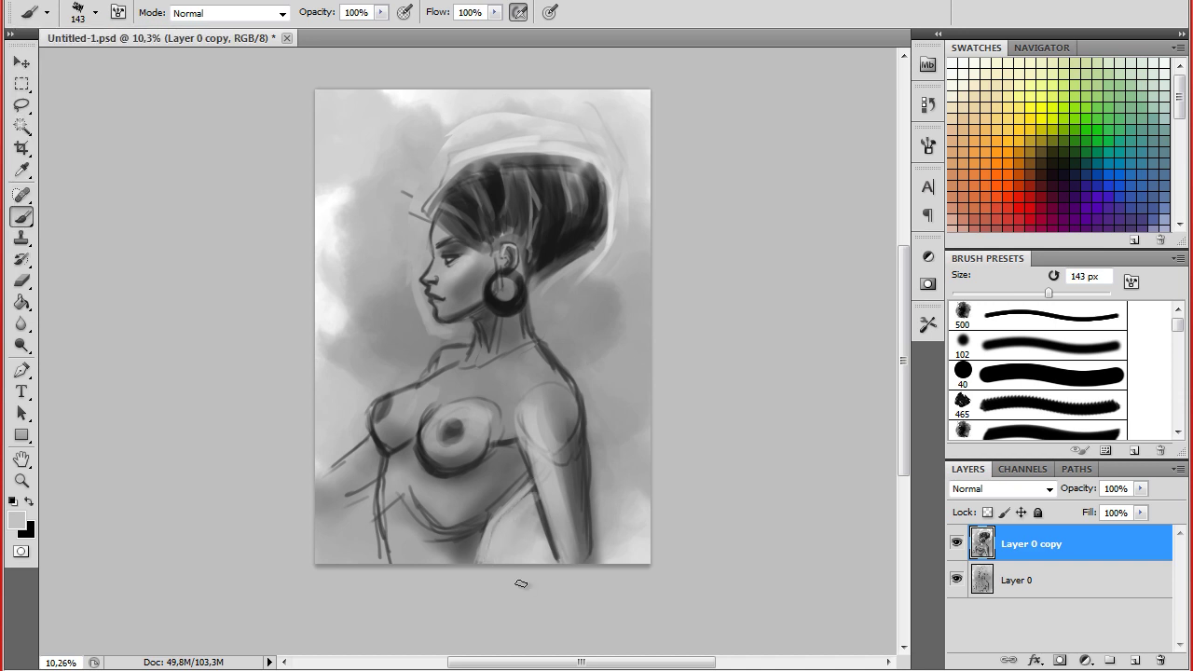
pyautogui.keyDown('alt'); pyautogui.click(466, 414); pyautogui.keyUp('alt')
pyautogui.moveTo(466, 410); pyautogui.dragTo(471, 438)
# - Blend the pale outline above and behind the hair into the background with a 298 px brush and sampled gray
pyautogui.rightClick(349, 324)
pyautogui.press(']')
pyautogui.click(388, 247)
pyautogui.press(']')
pyautogui.press(']')
pyautogui.press(']')
pyautogui.press(']')
pyautogui.press(']')
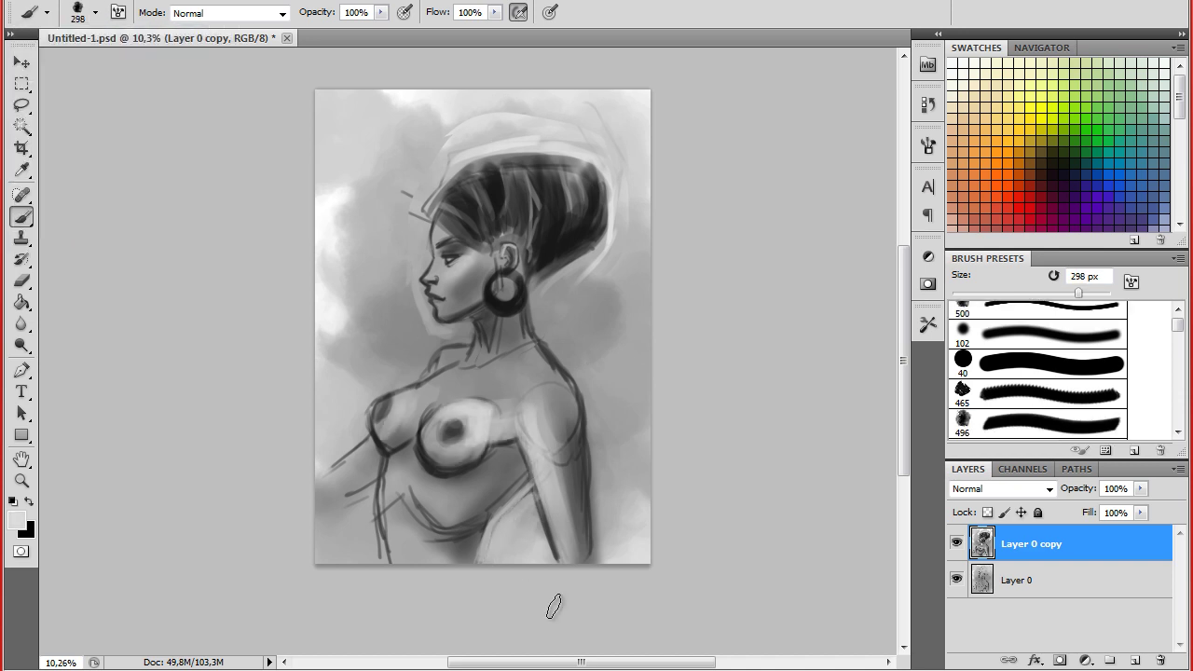
pyautogui.keyDown('alt'); pyautogui.click(520, 114); pyautogui.keyUp('alt')
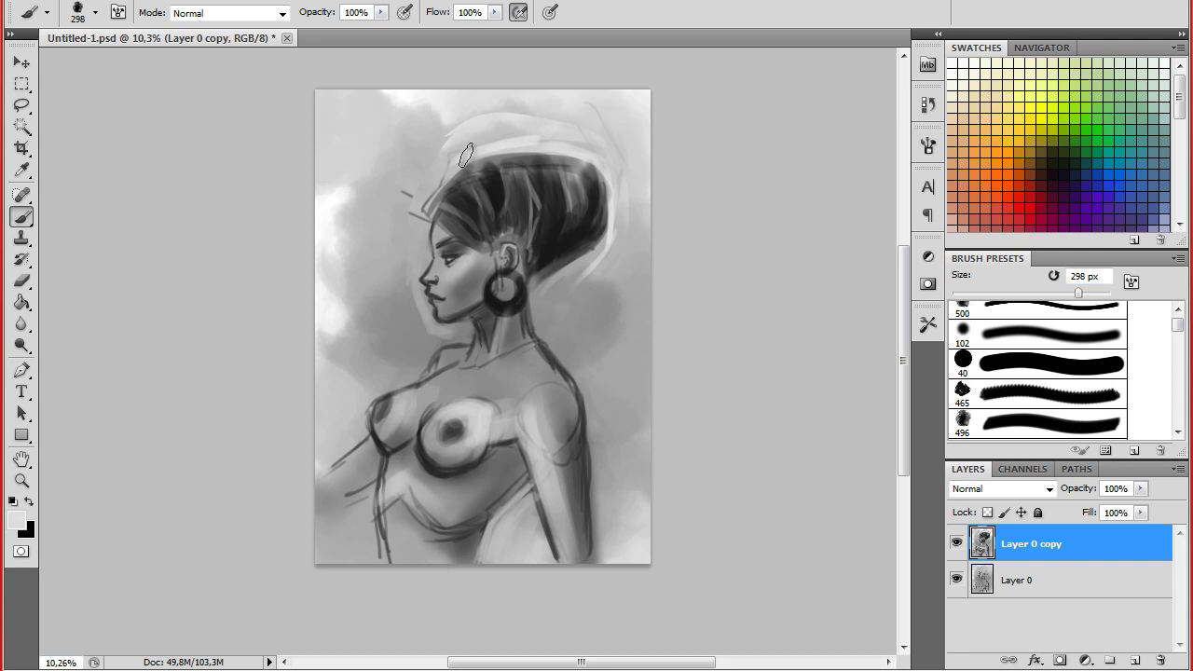
pyautogui.keyDown('alt'); pyautogui.click(479, 121); pyautogui.keyUp('alt')
pyautogui.moveTo(447, 140); pyautogui.dragTo(623, 240)
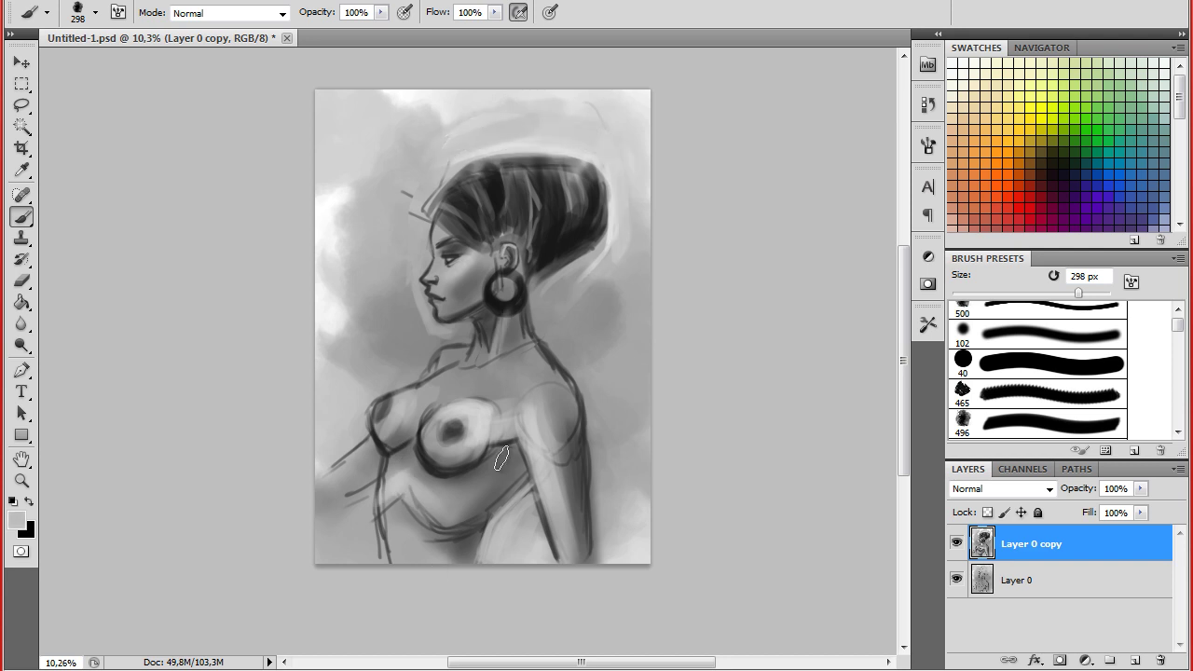
# - Block in a dark top over the figure's chest with a near-black sampled from the hair, using 110 px and 246 px brush sizes
pyautogui.keyDown('alt'); pyautogui.click(575, 208); pyautogui.keyUp('alt')
pyautogui.rightClick(208, 176)
pyautogui.write('110')
pyautogui.press('Return')
pyautogui.rightClick(208, 88)
pyautogui.write('246')
pyautogui.press('Return')
pyautogui.moveTo(386, 410)
pyautogui.mouseDown()
pyautogui.moveTo(428, 413)
pyautogui.moveTo(434, 452)
pyautogui.moveTo(478, 449)
pyautogui.moveTo(433, 445)
pyautogui.moveTo(466, 457)
pyautogui.moveTo(467, 427)
pyautogui.moveTo(397, 462)
pyautogui.mouseUp()
# - Darken the near cup of the top and extend its band to the near arm with a 98 px brush
pyautogui.rightClick(214, 74)
pyautogui.write('98')
pyautogui.press('Return')
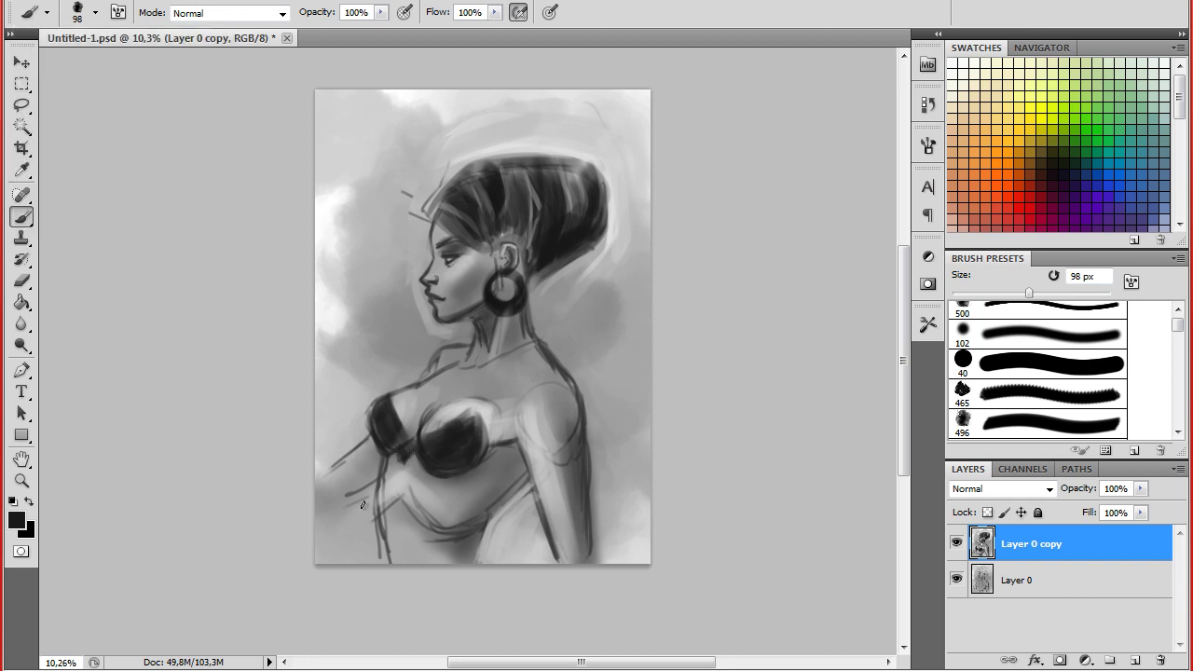
pyautogui.moveTo(505, 434); pyautogui.dragTo(483, 436)
pyautogui.moveTo(407, 460)
pyautogui.mouseDown()
pyautogui.moveTo(452, 480)
pyautogui.moveTo(508, 473)
pyautogui.moveTo(533, 454)
pyautogui.mouseUp()
# - Fill in the far cup and solidify the side band of the top with the brush at 160 px and 104 px
pyautogui.click(95, 12)
pyautogui.write('160')
pyautogui.press('Return')
pyautogui.click(95, 12)
pyautogui.write('104')
pyautogui.press('Return')
pyautogui.moveTo(380, 449); pyautogui.dragTo(395, 436)
pyautogui.moveTo(480, 467); pyautogui.dragTo(520, 447)
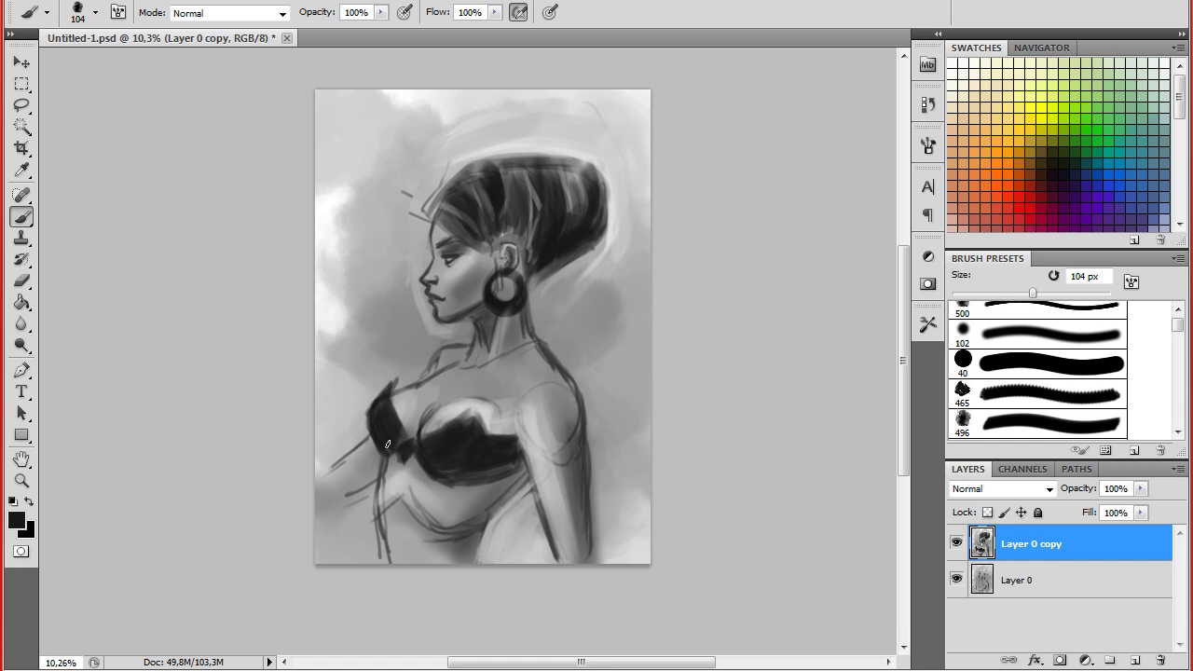
# - Paint a small near-white ornament in the middle of the near cup
pyautogui.keyDown('alt'); pyautogui.click(407, 369); pyautogui.keyUp('alt')
pyautogui.keyDown('alt'); pyautogui.click(446, 417); pyautogui.keyUp('alt')
pyautogui.moveTo(427, 437); pyautogui.dragTo(484, 424)
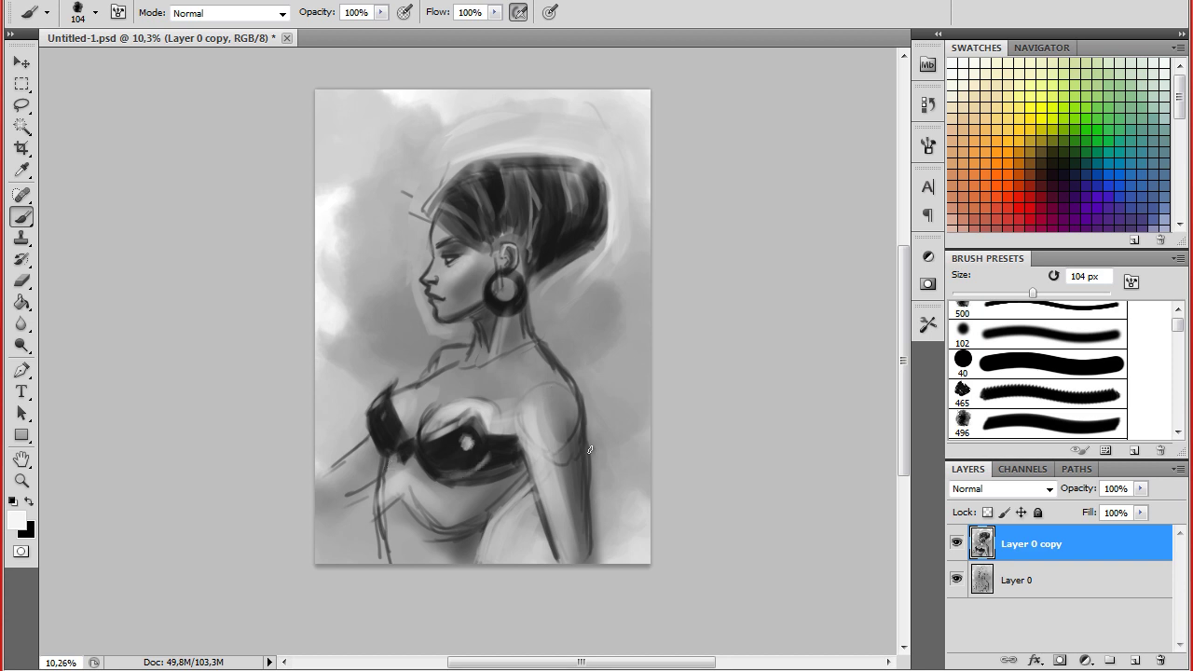
# - Darken the hair above and behind the ear with a 143 px brush and a near-black sampled from the hair
pyautogui.click(95, 12)
pyautogui.write('143')
pyautogui.press('Return')
pyautogui.keyDown('alt'); pyautogui.click(359, 440); pyautogui.keyUp('alt')
pyautogui.moveTo(489, 233)
pyautogui.mouseDown()
pyautogui.moveTo(524, 238)
pyautogui.moveTo(531, 262)
pyautogui.moveTo(536, 242)
pyautogui.mouseUp()
pyautogui.keyDown('alt'); pyautogui.click(568, 307); pyautogui.keyUp('alt')
pyautogui.keyDown('alt'); pyautogui.click(503, 220); pyautogui.keyUp('alt')
pyautogui.moveTo(494, 213); pyautogui.dragTo(457, 251)
pyautogui.moveTo(531, 247); pyautogui.dragTo(554, 279)
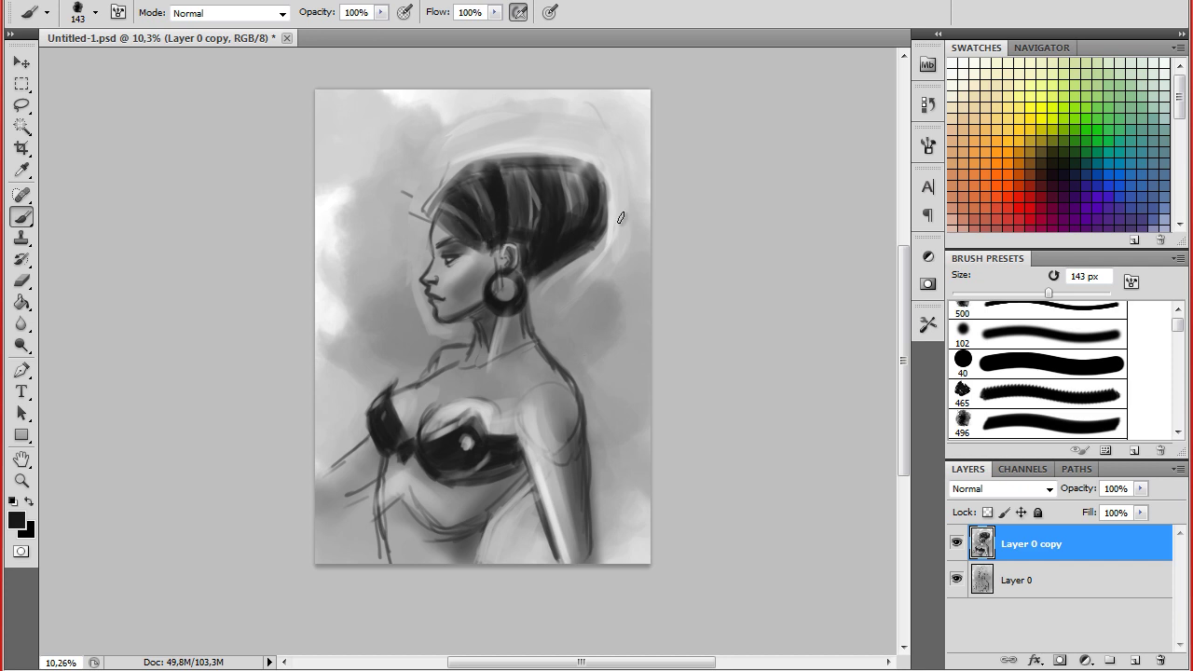
# - Paint a light highlight down the side of the neck below the earring with a sampled pale gray
pyautogui.keyDown('alt'); pyautogui.click(464, 301); pyautogui.keyUp('alt')
pyautogui.keyDown('alt'); pyautogui.click(533, 304); pyautogui.keyUp('alt')
pyautogui.moveTo(501, 315); pyautogui.dragTo(482, 367)
pyautogui.moveTo(505, 268); pyautogui.dragTo(484, 369)
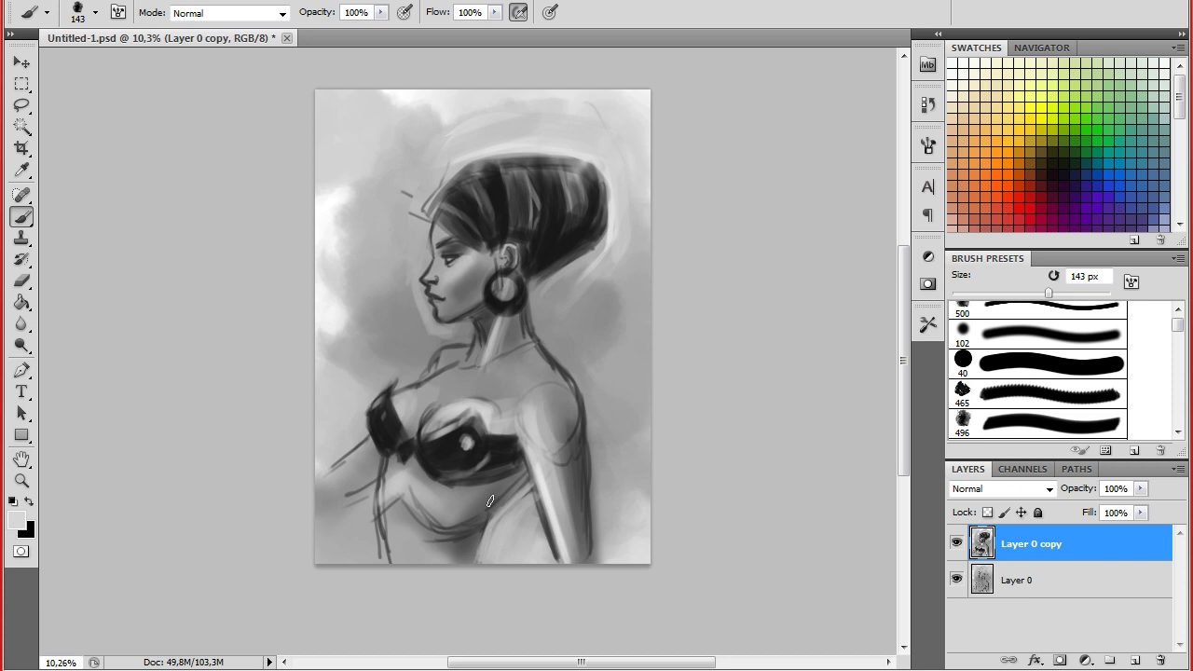
# - Shape the upper edge of the near cup into a point with sampled dark and skin tones
pyautogui.keyDown('alt'); pyautogui.click(467, 481); pyautogui.keyUp('alt')
pyautogui.keyDown('alt'); pyautogui.click(403, 463); pyautogui.keyUp('alt')
pyautogui.moveTo(424, 443); pyautogui.dragTo(490, 410)
pyautogui.keyDown('alt'); pyautogui.click(467, 435); pyautogui.keyUp('alt')
pyautogui.keyDown('alt'); pyautogui.click(380, 432); pyautogui.keyUp('alt')
pyautogui.keyDown('alt'); pyautogui.click(461, 404); pyautogui.keyUp('alt')
# - Deepen the near cup and the lower edge of its band with a 152 px brush and sampled near-black
pyautogui.click(102, 16)
pyautogui.moveTo(128, 67); pyautogui.dragTo(135, 68)
pyautogui.press('Return')
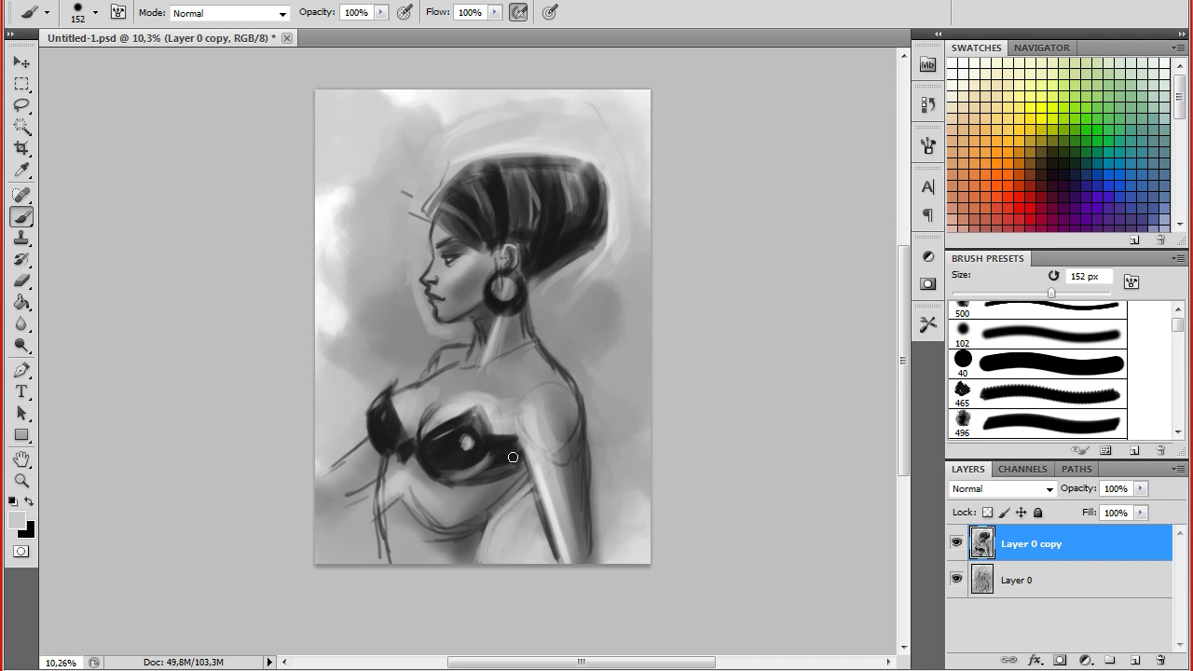
pyautogui.keyDown('alt'); pyautogui.click(388, 419); pyautogui.keyUp('alt')
pyautogui.moveTo(468, 421); pyautogui.dragTo(484, 426)
pyautogui.moveTo(529, 464); pyautogui.dragTo(470, 477)
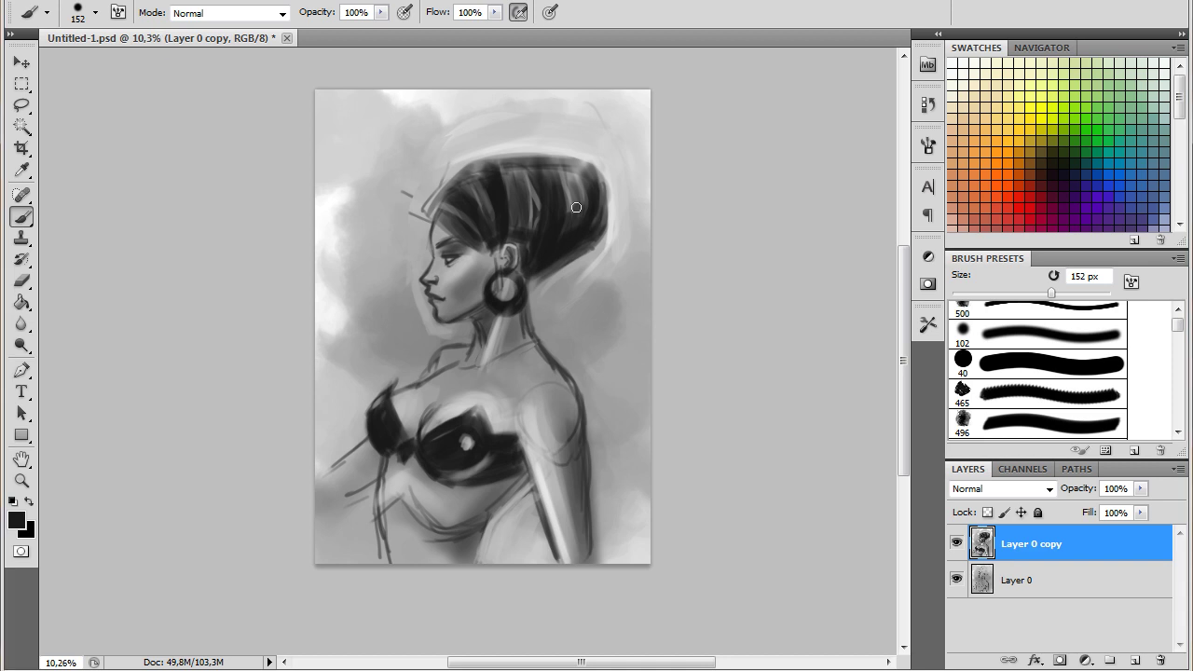
# - Shade the inner arm, belly and far forearm in dark gray, using 152 px and 339 px, and toggle Layer 0 copy's visibility to compare
pyautogui.keyDown('alt'); pyautogui.click(132, 128); pyautogui.keyUp('alt')
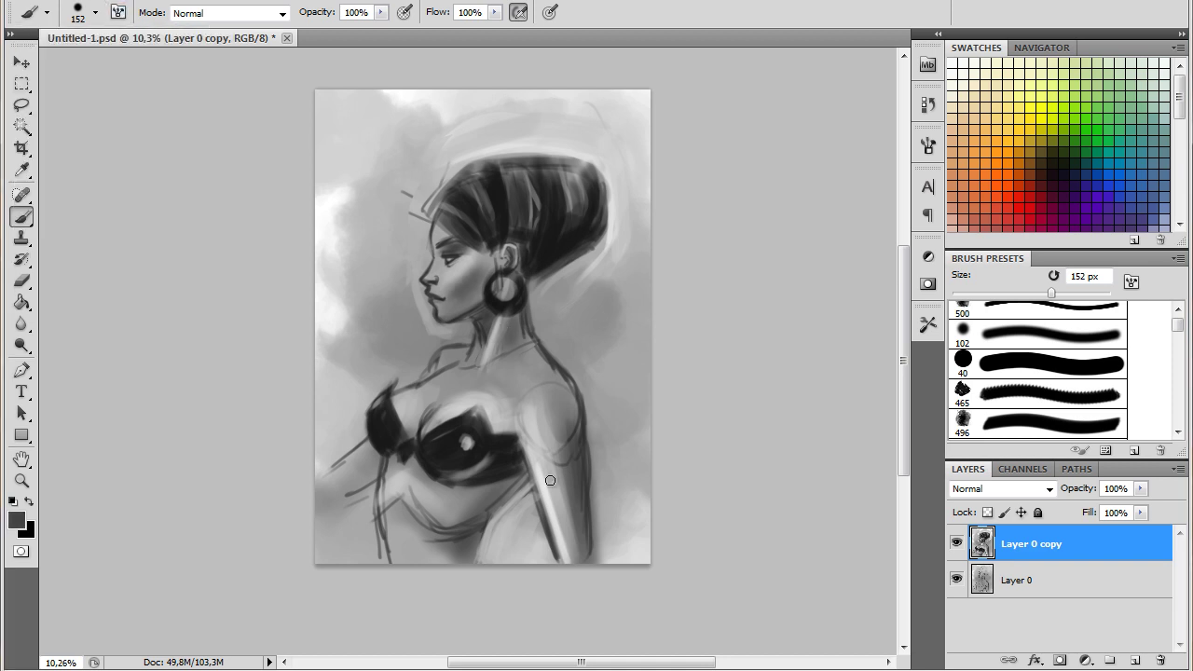
pyautogui.moveTo(550, 479); pyautogui.dragTo(567, 550)
pyautogui.rightClick(566, 550)
pyautogui.moveTo(103, 58); pyautogui.dragTo(149, 57)
pyautogui.press('Return')
pyautogui.moveTo(466, 503)
pyautogui.mouseDown()
pyautogui.moveTo(513, 476)
pyautogui.moveTo(462, 500)
pyautogui.mouseUp()
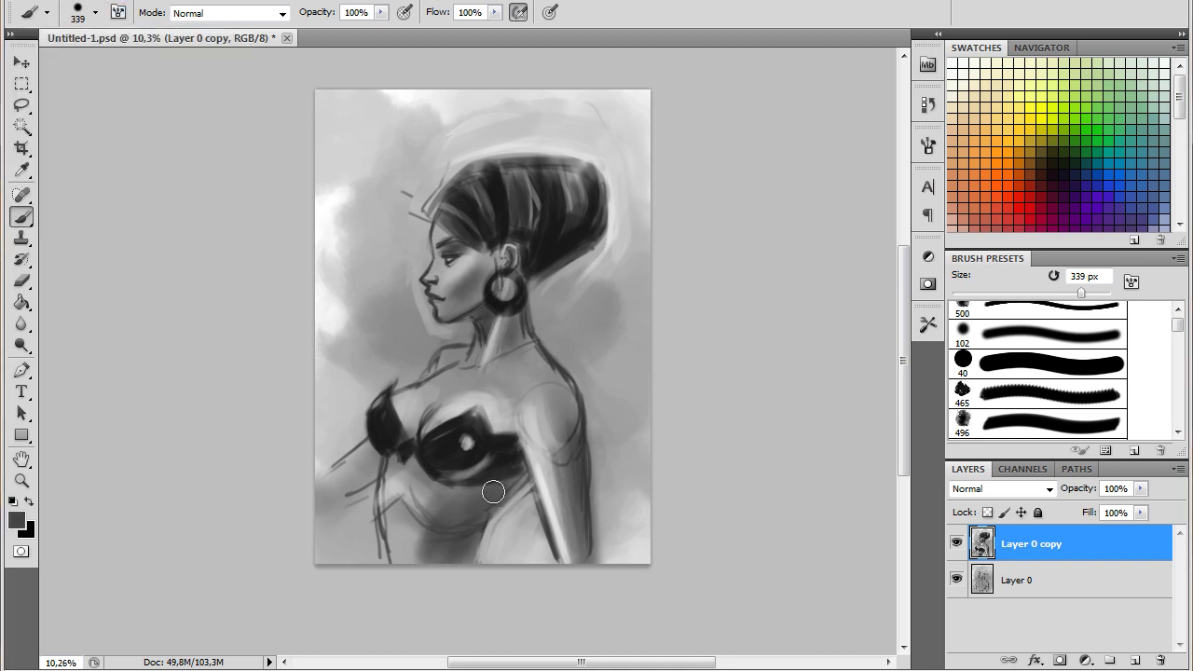
pyautogui.moveTo(368, 471); pyautogui.dragTo(240, 567)
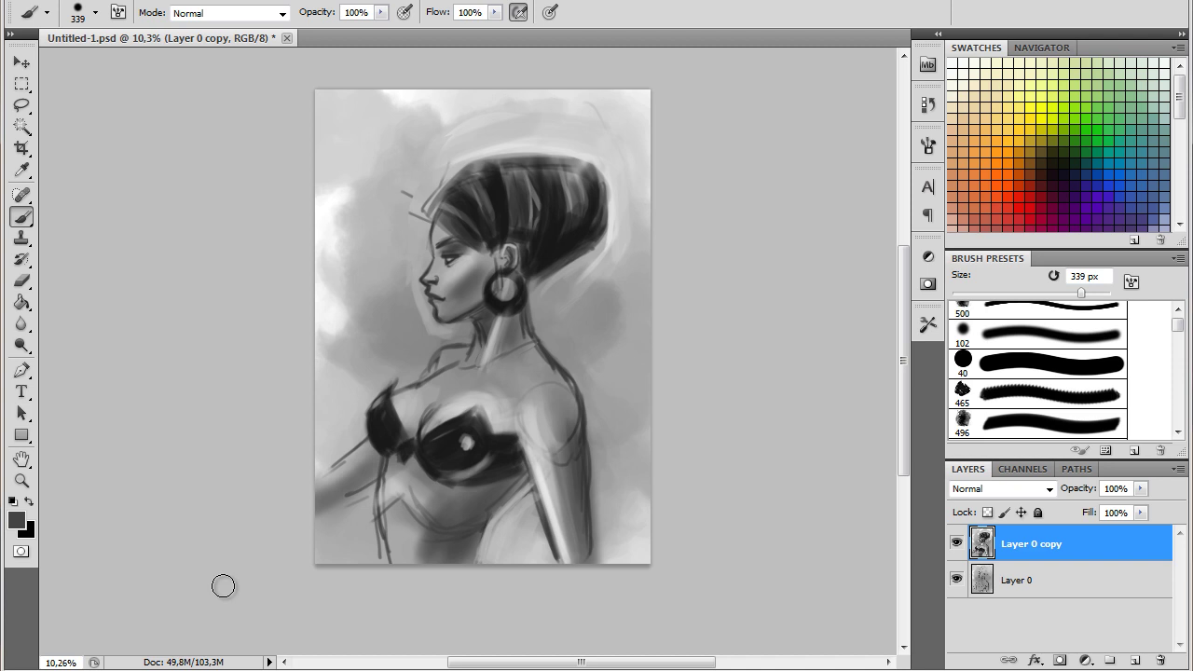
pyautogui.click(956, 544)
pyautogui.click(956, 544)
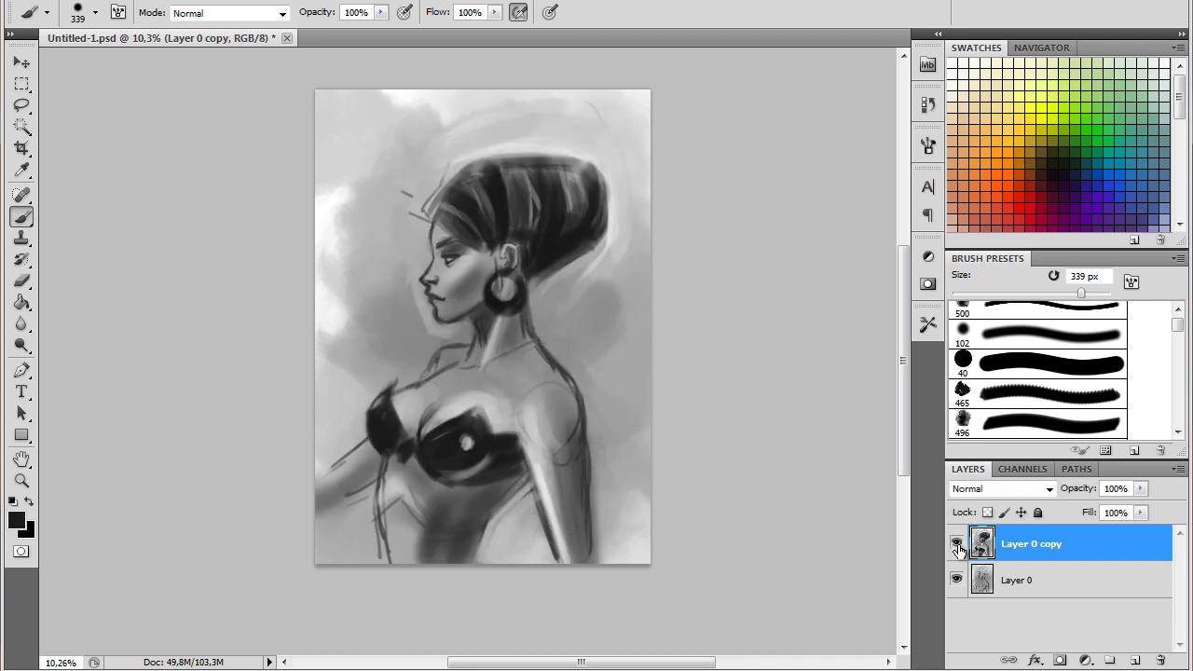
# - Add a new blank layer above Layer 0 copy for detailing the face
pyautogui.press('z')
pyautogui.moveTo(453, 300); pyautogui.dragTo(540, 300)
pyautogui.hotkey('ctrl', 'shift', 'alt', 'n')
# - Refine the eye and eyelid on the new layer with a 24 px brush and tones sampled from the face
pyautogui.press('b')
pyautogui.rightClick(156, 94)
pyautogui.moveTo(140, 63); pyautogui.dragTo(49, 63)
pyautogui.press('Return')
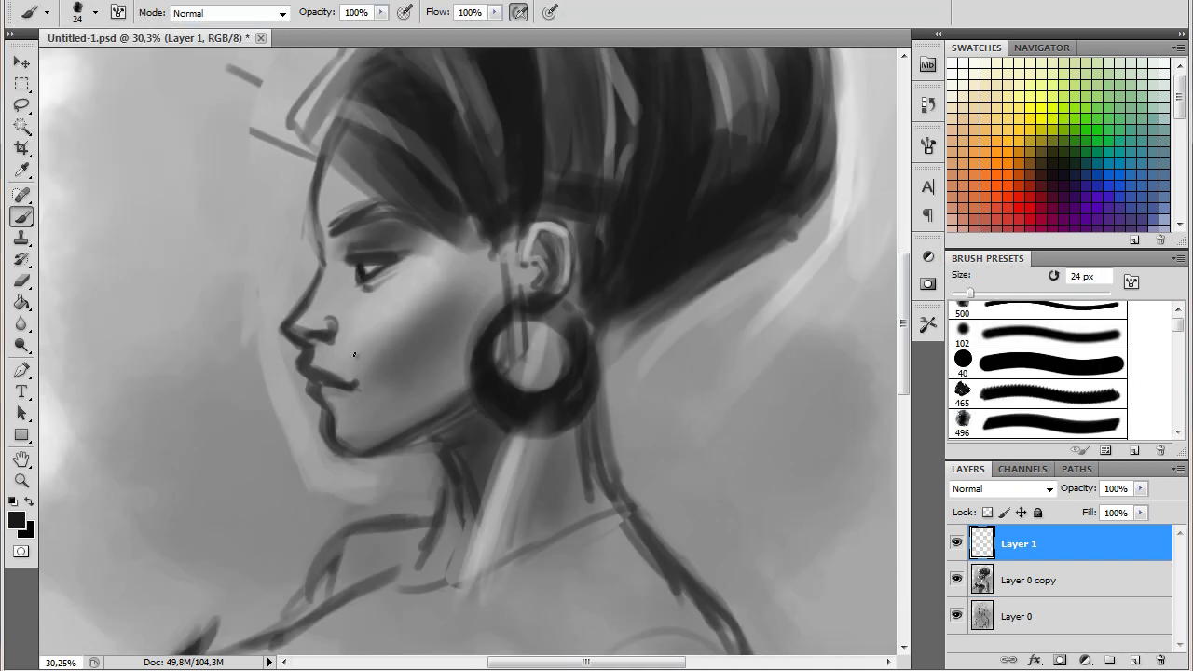
pyautogui.keyDown('alt'); pyautogui.click(372, 272); pyautogui.keyUp('alt')
pyautogui.keyDown('alt'); pyautogui.click(369, 246); pyautogui.keyUp('alt')
pyautogui.keyDown('alt'); pyautogui.click(364, 339); pyautogui.keyUp('alt')
# - Darken and thicken the eyebrow with a 49 px brush and a sampled near-black
pyautogui.click(94, 12)
pyautogui.moveTo(54, 72); pyautogui.dragTo(60, 72)
pyautogui.press('Return')
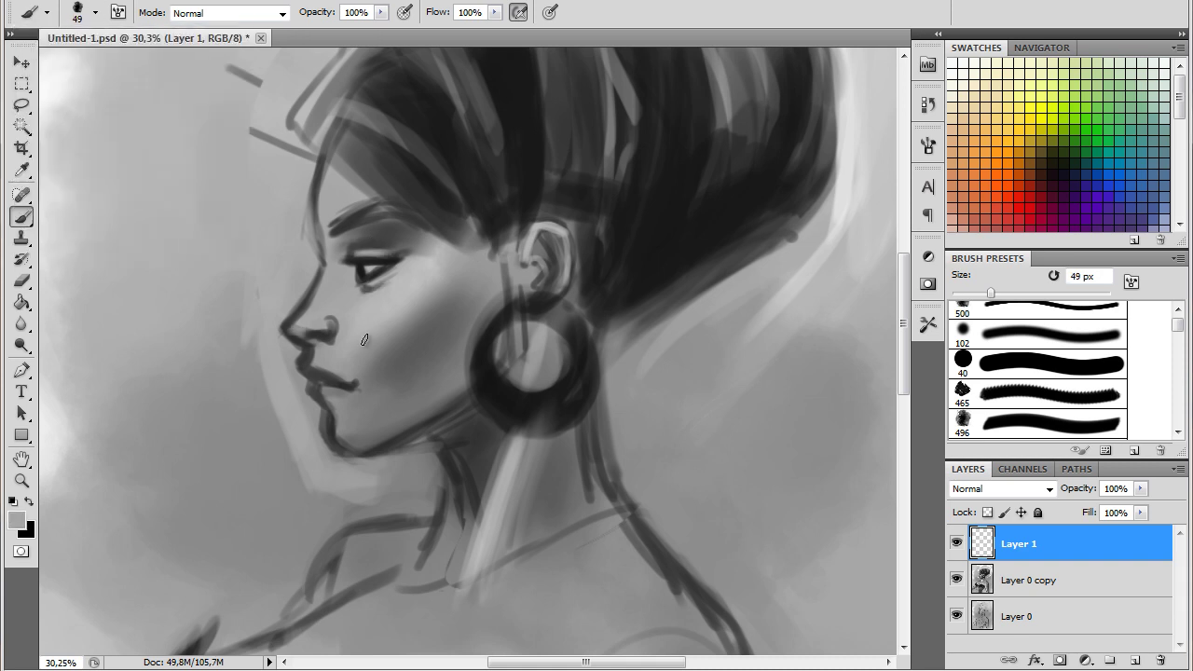
pyautogui.keyDown('alt'); pyautogui.click(350, 216); pyautogui.keyUp('alt')
pyautogui.moveTo(332, 221); pyautogui.dragTo(419, 208)
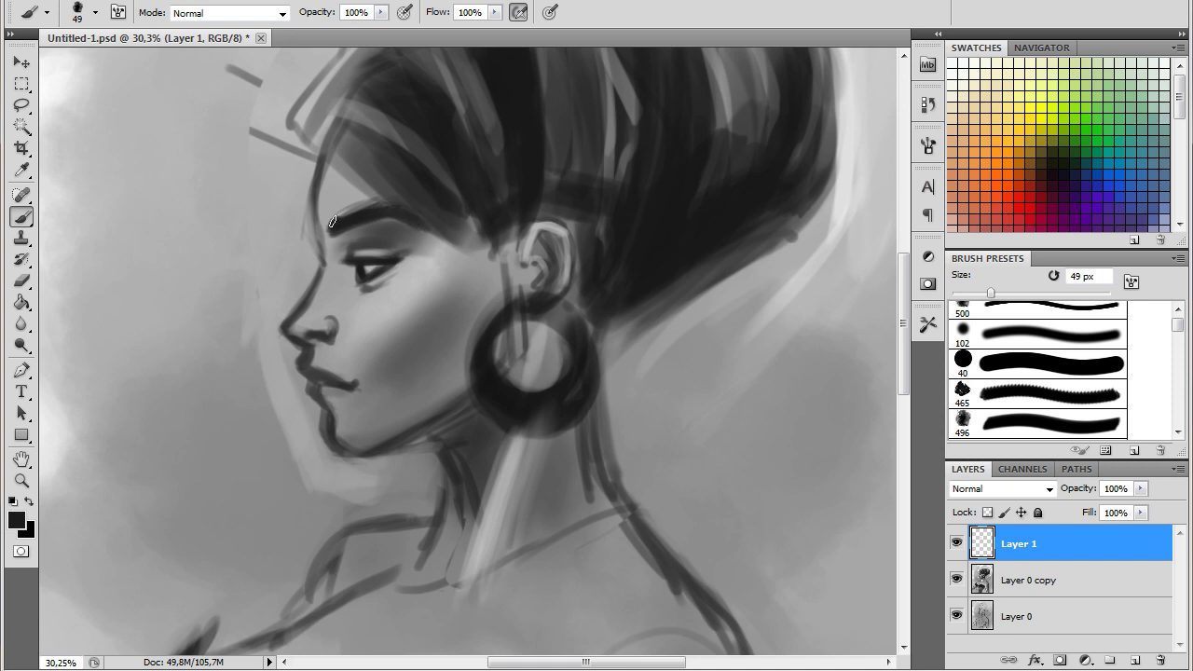
# - Soften and lighten the skin around the corner of the mouth with the soft 102 brush at 59 px
pyautogui.keyDown('alt'); pyautogui.click(369, 366); pyautogui.keyUp('alt')
pyautogui.press(']')
pyautogui.click(94, 12)
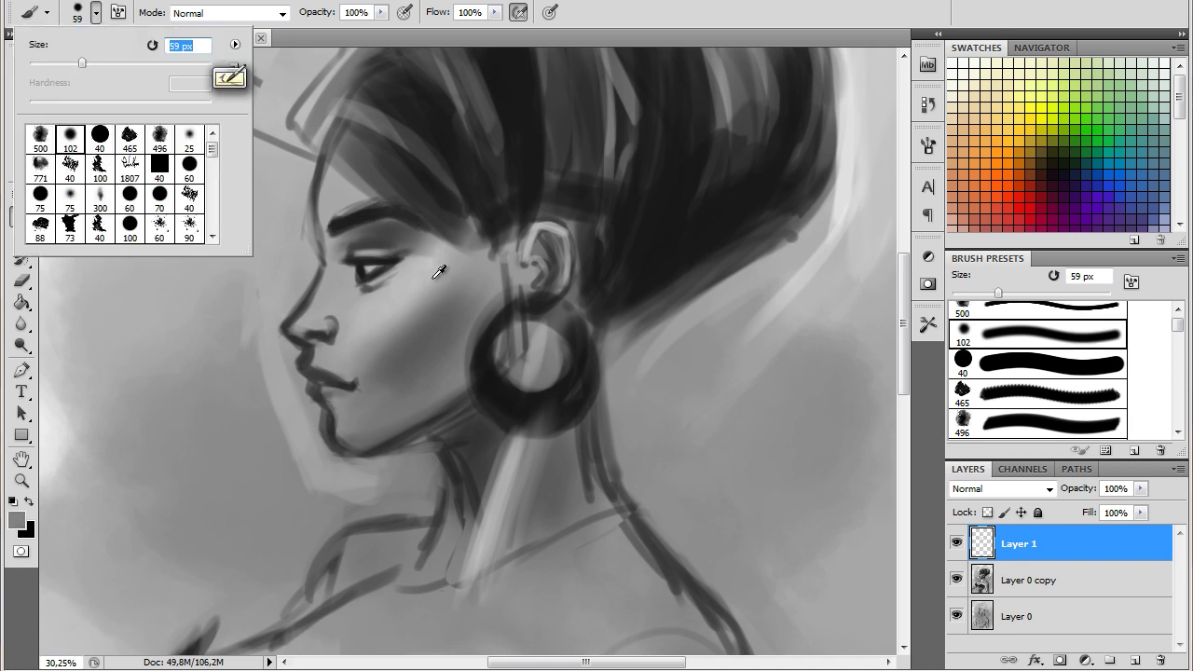
pyautogui.press('Return')
pyautogui.keyDown('alt'); pyautogui.click(362, 395); pyautogui.keyUp('alt')
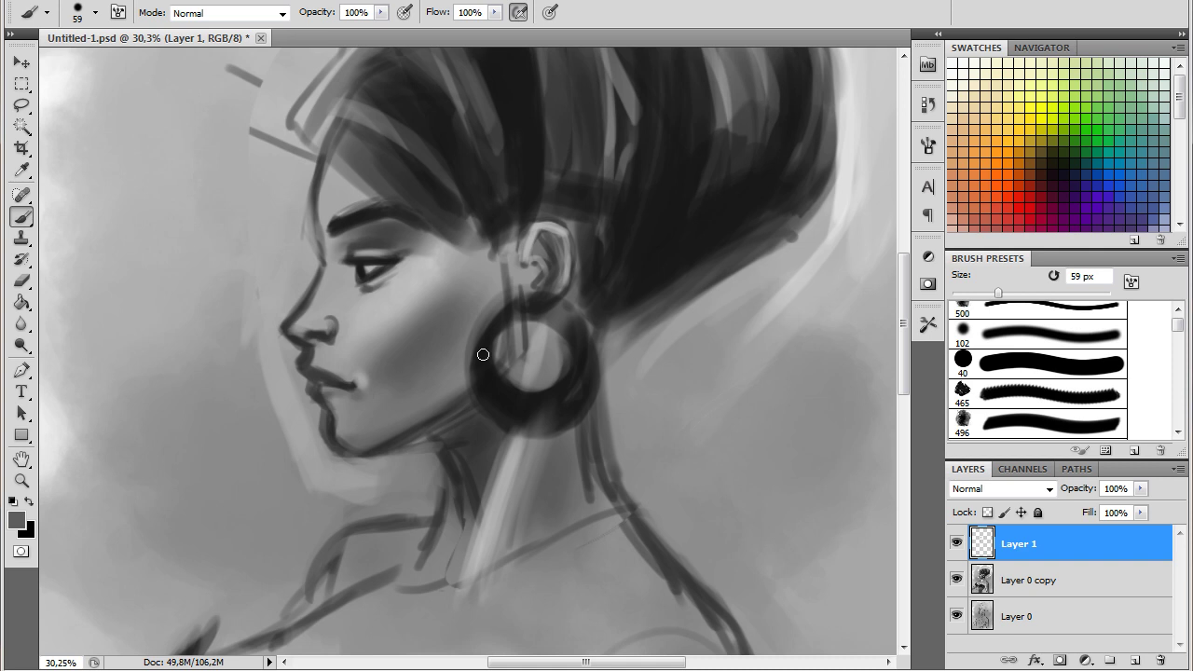
# - Shade the nostril and blend the cheek with grays sampled from the face
pyautogui.keyDown('alt'); pyautogui.click(327, 323); pyautogui.keyUp('alt')
pyautogui.keyDown('alt'); pyautogui.click(362, 300); pyautogui.keyUp('alt')
pyautogui.moveTo(343, 321); pyautogui.dragTo(333, 341)
pyautogui.keyDown('alt'); pyautogui.click(393, 412); pyautogui.keyUp('alt')
pyautogui.keyDown('alt'); pyautogui.click(469, 278); pyautogui.keyUp('alt')
# - Add a pale highlight to the lower lip with the brush at 48 px
pyautogui.rightClick(437, 368)
pyautogui.moveTo(473, 407); pyautogui.dragTo(465, 407)
pyautogui.press('Return')
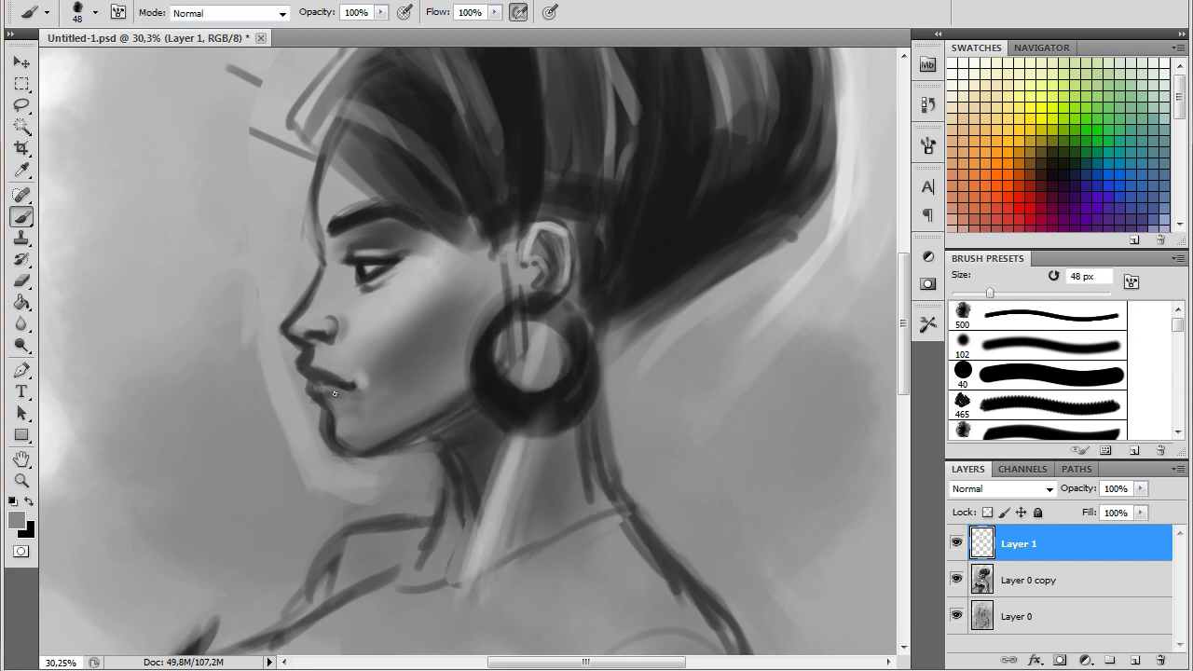
pyautogui.moveTo(510, 473); pyautogui.dragTo(519, 186)
pyautogui.keyDown('alt'); pyautogui.click(313, 395); pyautogui.keyUp('alt')
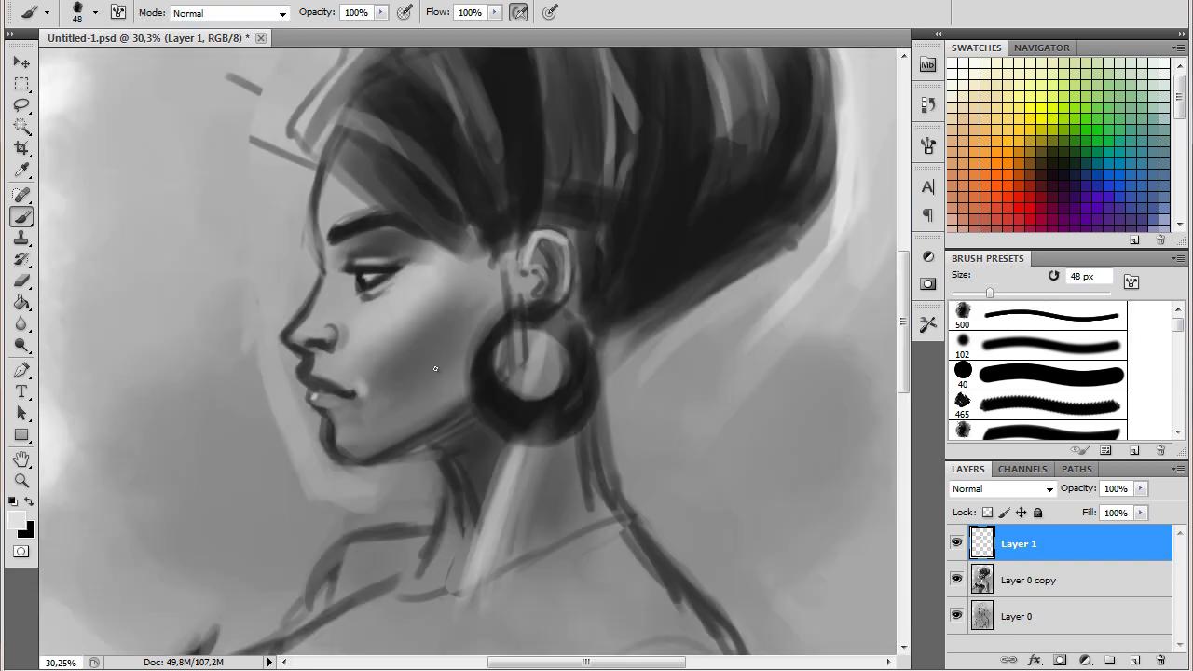
# - Shade the inner hollow of the ear with sampled grays, using 77 px and 69 px brush sizes
pyautogui.keyDown('alt'); pyautogui.click(331, 398); pyautogui.keyUp('alt')
pyautogui.click(95, 13)
pyautogui.press('Escape')
pyautogui.click(95, 13)
pyautogui.write('77')
pyautogui.press('Return')
pyautogui.keyDown('alt'); pyautogui.click(550, 261); pyautogui.keyUp('alt')
pyautogui.click(95, 13)
pyautogui.write('69')
pyautogui.press('Return')
pyautogui.moveTo(531, 248)
pyautogui.mouseDown()
pyautogui.moveTo(567, 284)
pyautogui.moveTo(541, 289)
pyautogui.mouseUp()
# - Model the rim and inner folds of the ear with sampled light and dark tones, and enlarge the brush
pyautogui.keyDown('alt'); pyautogui.click(562, 270); pyautogui.keyUp('alt')
pyautogui.keyDown('alt'); pyautogui.click(546, 231); pyautogui.keyUp('alt')
pyautogui.moveTo(544, 244); pyautogui.dragTo(559, 289)
pyautogui.keyDown('alt'); pyautogui.click(546, 283); pyautogui.keyUp('alt')
pyautogui.keyDown('alt'); pyautogui.click(564, 277); pyautogui.keyUp('alt')
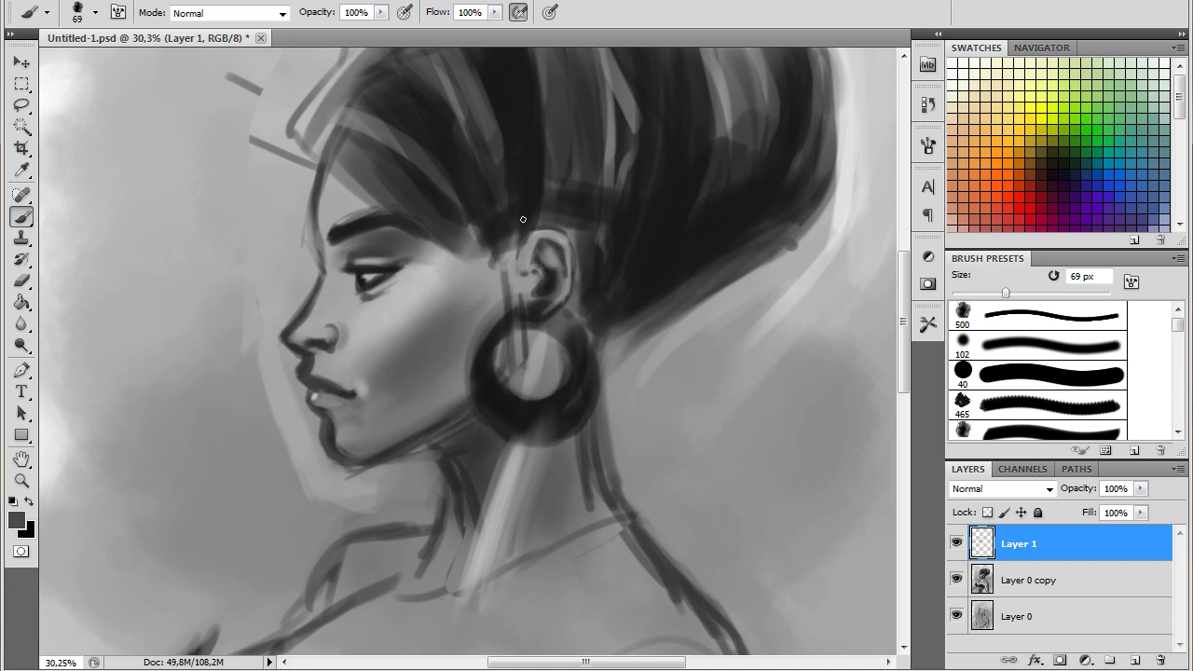
pyautogui.press(']')
pyautogui.press(']')
pyautogui.press(']')
# - Sketch a tall pointed feather ornament at the front of the headdress with a 100 px near-black brush
pyautogui.press('z')
pyautogui.moveTo(708, 495)
pyautogui.mouseDown()
pyautogui.moveTo(626, 495)
pyautogui.moveTo(569, 558)
pyautogui.mouseUp()
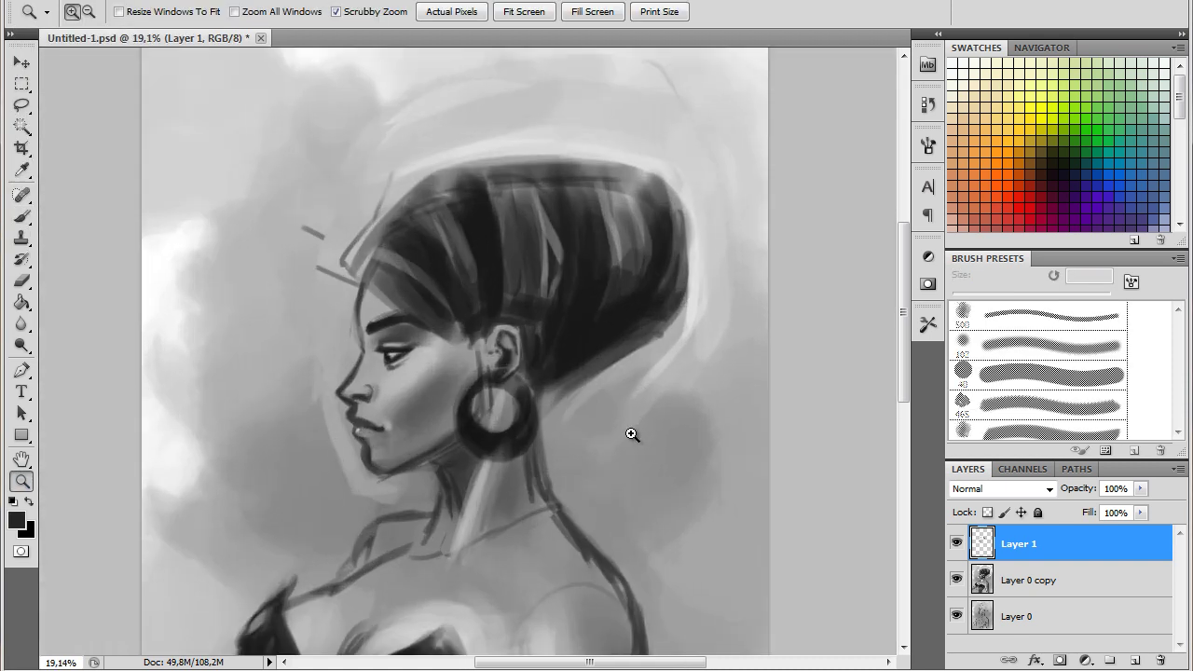
pyautogui.moveTo(630, 434); pyautogui.dragTo(559, 434)
pyautogui.press('b')
pyautogui.press('F5')
pyautogui.click(643, 208)
pyautogui.click(876, 140)
pyautogui.click(94, 12)
pyautogui.write('100')
pyautogui.press('Return')
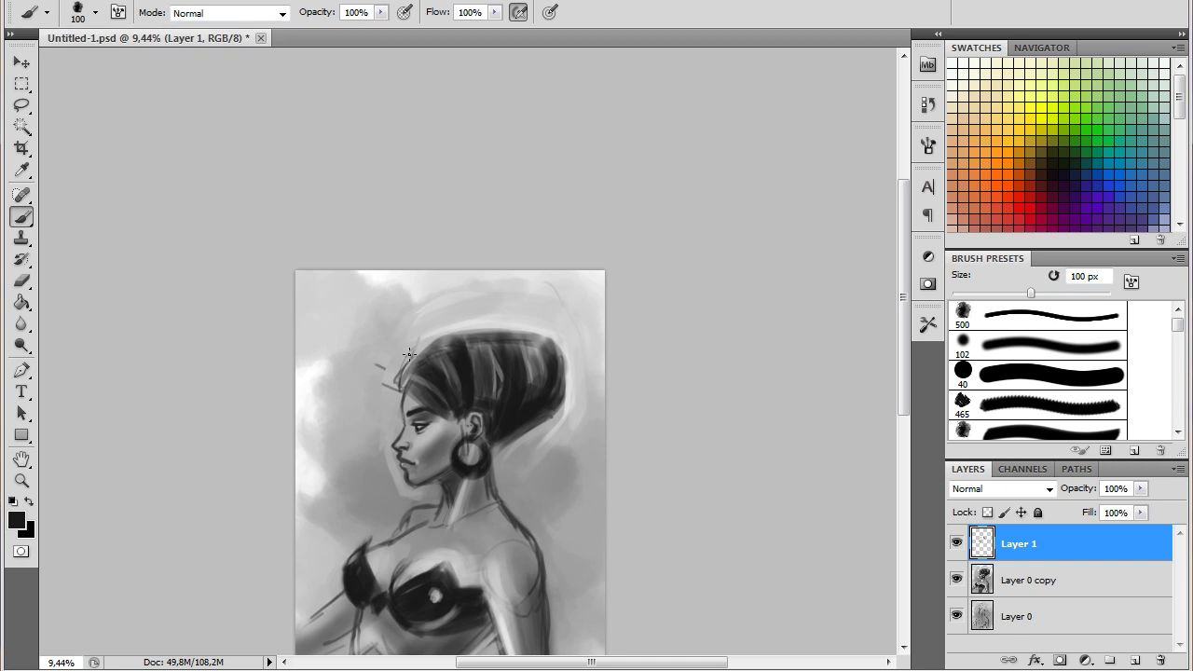
pyautogui.moveTo(410, 382)
pyautogui.mouseDown()
pyautogui.moveTo(458, 283)
pyautogui.moveTo(403, 355)
pyautogui.mouseUp()
# - Fill the feather ornament with tone, using the 500 brush enlarged to 618 px
pyautogui.click(94, 12)
pyautogui.rightClick(488, 404)
pyautogui.moveTo(615, 439); pyautogui.dragTo(668, 439)
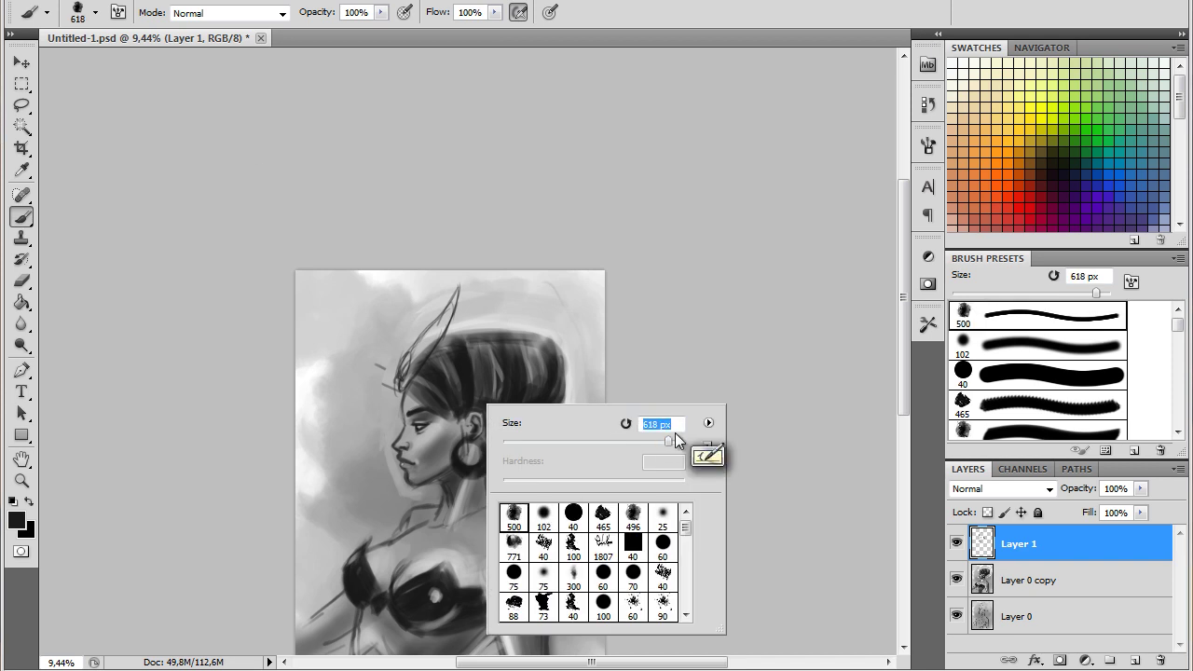
pyautogui.press('Return')
pyautogui.moveTo(452, 309); pyautogui.dragTo(410, 377)
# - Darken the feather's lower edge where it meets the headdress with a 236 px brush and sampled tones
pyautogui.keyDown('alt'); pyautogui.click(410, 465); pyautogui.keyUp('alt')
pyautogui.rightClick(572, 402)
pyautogui.press('Return')
pyautogui.moveTo(619, 420)
pyautogui.mouseDown()
pyautogui.moveTo(602, 420)
pyautogui.moveTo(641, 420)
pyautogui.mouseUp()
pyautogui.rightClick(600, 406)
pyautogui.press('Return')
pyautogui.keyDown('alt'); pyautogui.click(422, 374); pyautogui.keyUp('alt')
pyautogui.moveTo(415, 386); pyautogui.dragTo(445, 346)
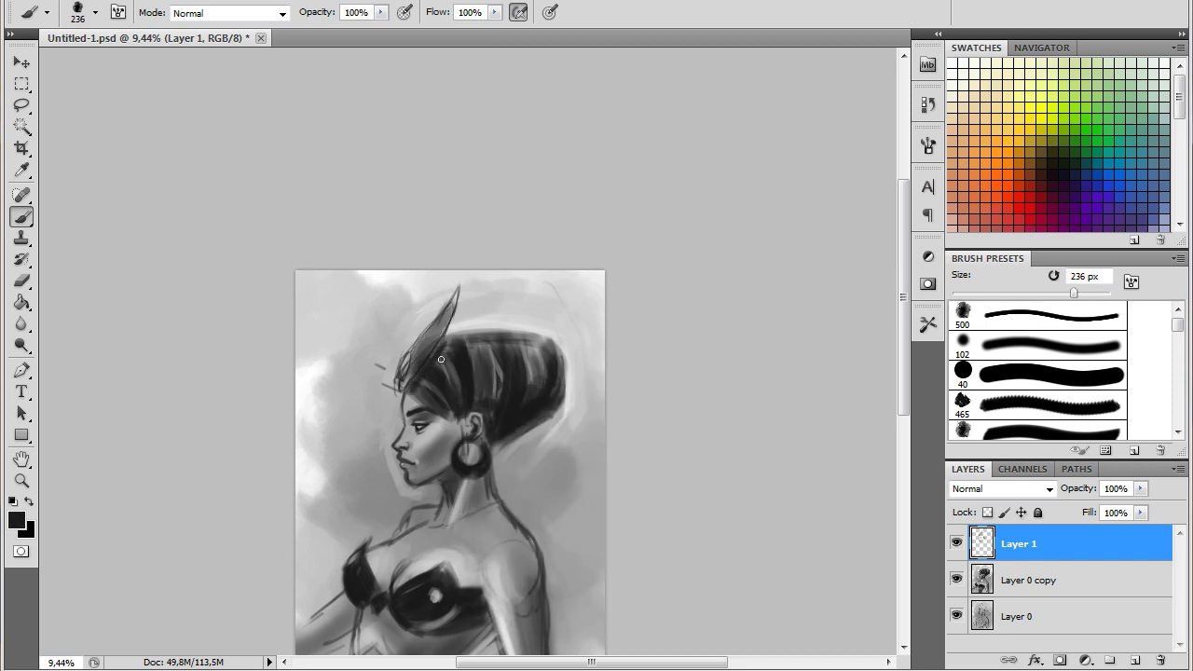
# - Paint a white oval gem at the base of the feather ornament and set the brush to 71 px
pyautogui.keyDown('alt'); pyautogui.click(323, 356); pyautogui.keyUp('alt')
pyautogui.moveTo(398, 378); pyautogui.dragTo(406, 355)
pyautogui.moveTo(439, 403); pyautogui.dragTo(414, 440)
pyautogui.click(95, 12)
pyautogui.moveTo(139, 47); pyautogui.dragTo(124, 46)
pyautogui.press('Return')
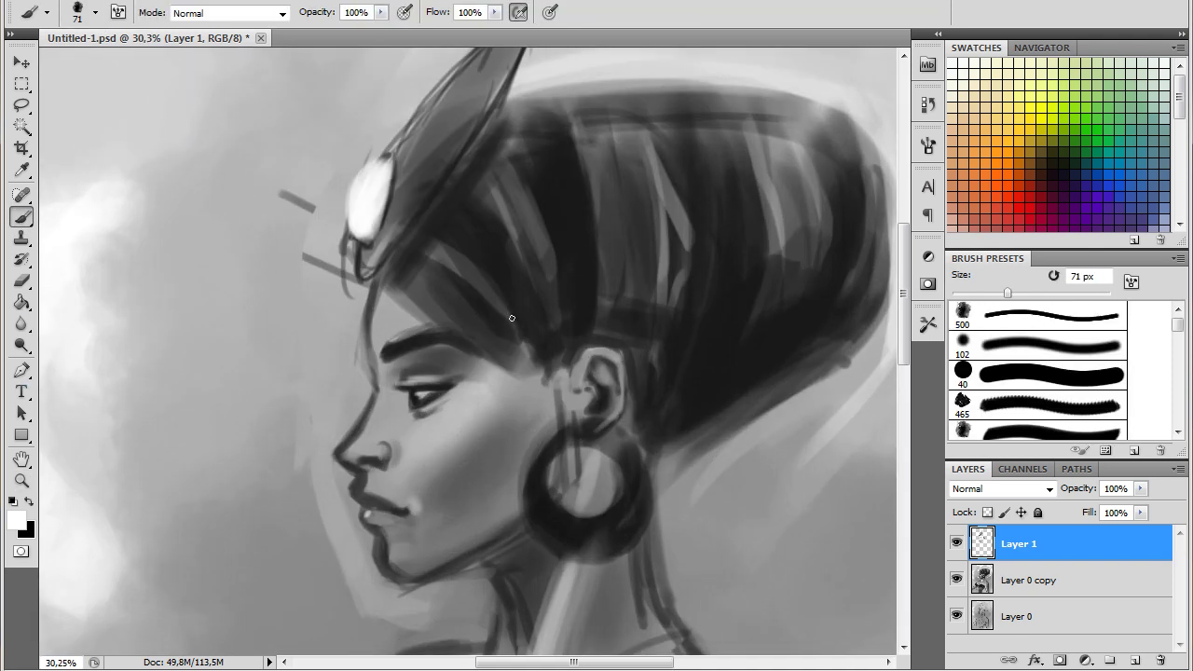
# - Darken the upper eyelid line and extend it into a pointed wing toward the temple with sampled tones
pyautogui.keyDown('alt'); pyautogui.click(419, 392); pyautogui.keyUp('alt')
pyautogui.moveTo(422, 388); pyautogui.dragTo(481, 380)
pyautogui.keyDown('alt'); pyautogui.click(463, 399); pyautogui.keyUp('alt')
pyautogui.keyDown('alt'); pyautogui.click(474, 351); pyautogui.keyUp('alt')
pyautogui.keyDown('alt'); pyautogui.click(492, 380); pyautogui.keyUp('alt')
pyautogui.keyDown('alt'); pyautogui.click(469, 386); pyautogui.keyUp('alt')
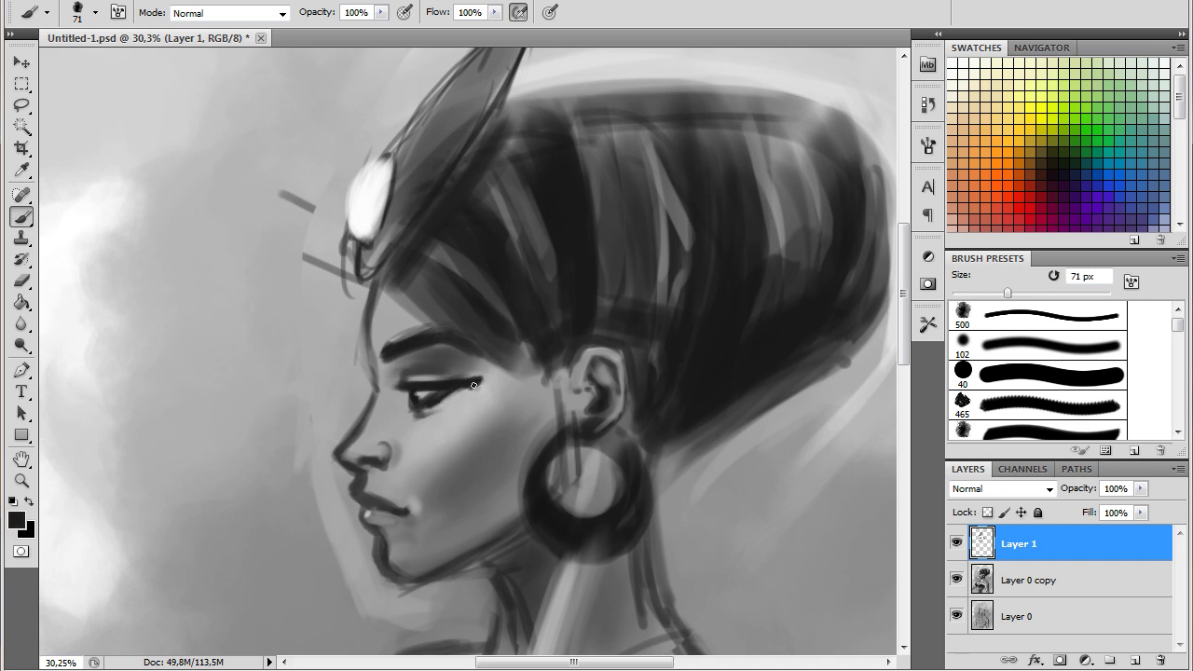
# - Rework the chin and jawline contour with a 135 px brush and sampled tones
pyautogui.click(94, 13)
pyautogui.moveTo(120, 58); pyautogui.dragTo(140, 58)
pyautogui.press('Return')
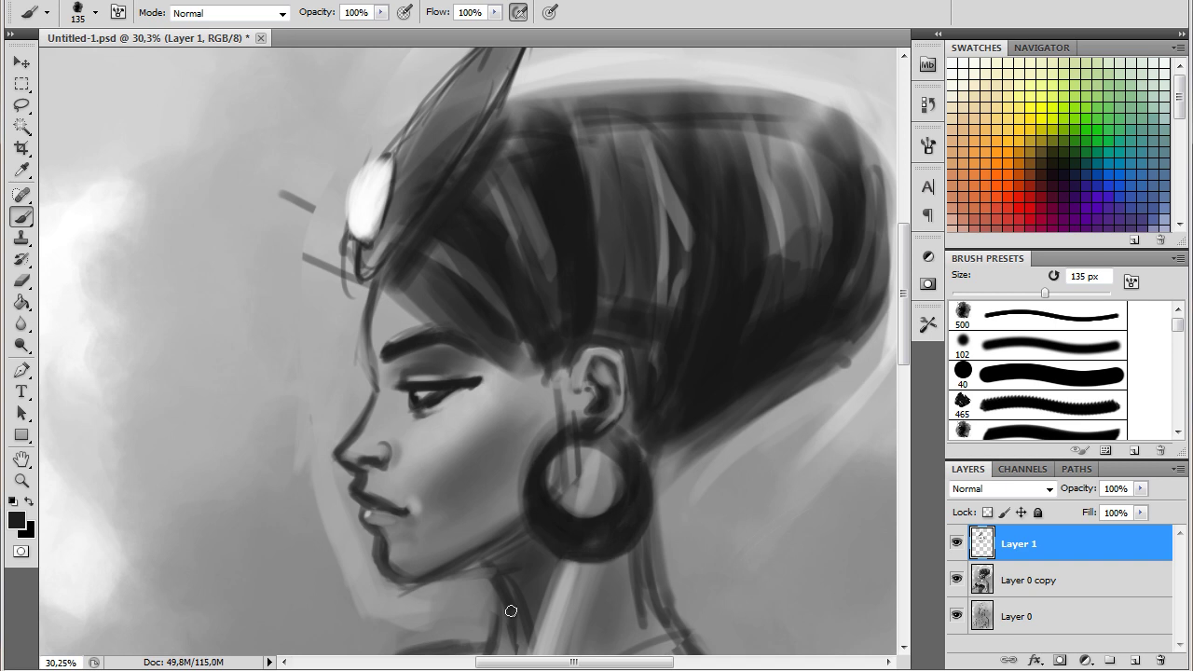
pyautogui.keyDown('alt'); pyautogui.click(352, 261); pyautogui.keyUp('alt')
pyautogui.moveTo(363, 542); pyautogui.dragTo(471, 584)
pyautogui.keyDown('alt'); pyautogui.click(407, 578); pyautogui.keyUp('alt')
# - Refine the ear's rim and inner shadow with sampled light and dark tones, reducing the brush to 46 px
pyautogui.keyDown('alt'); pyautogui.click(590, 352); pyautogui.keyUp('alt')
pyautogui.press('[')
pyautogui.press('[')
pyautogui.press('[')
pyautogui.press('[')
pyautogui.press('[')
pyautogui.press('[')
pyautogui.keyDown('alt'); pyautogui.click(595, 363); pyautogui.keyUp('alt')
pyautogui.press('[')
pyautogui.press('[')
pyautogui.press('[')
pyautogui.keyDown('alt'); pyautogui.click(590, 382); pyautogui.keyUp('alt')
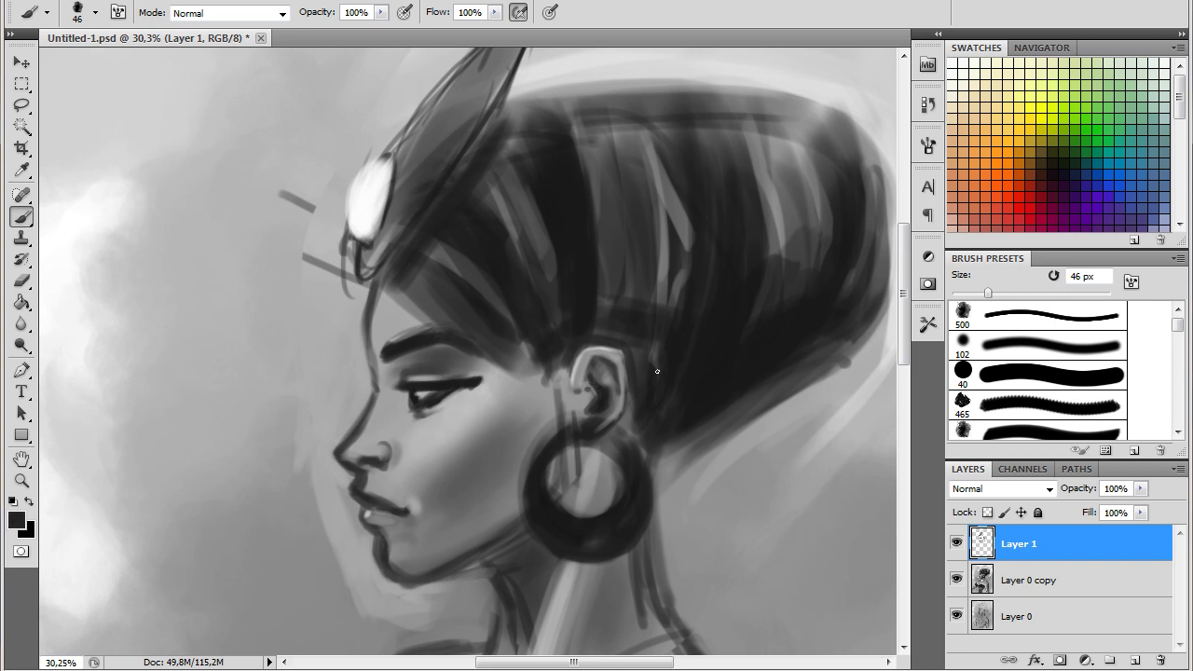
# - Enlarge the brush and refine the nose and chin contours with tones sampled from the face
pyautogui.keyDown('alt'); pyautogui.click(374, 445); pyautogui.keyUp('alt')
pyautogui.keyDown('alt'); pyautogui.click(456, 451); pyautogui.keyUp('alt')
pyautogui.press(']')
pyautogui.press(']')
pyautogui.press(']')
pyautogui.press(']')
pyautogui.press(']')
pyautogui.press(']')
pyautogui.moveTo(389, 539); pyautogui.dragTo(432, 577)
# - Thin the forehead and nose-bridge outline with a 59 px brush and sampled grey tones
pyautogui.keyDown('alt'); pyautogui.click(415, 368); pyautogui.keyUp('alt')
pyautogui.click(94, 12)
pyautogui.moveTo(104, 68); pyautogui.dragTo(87, 67)
pyautogui.press('Return')
pyautogui.keyDown('alt'); pyautogui.click(365, 419); pyautogui.keyUp('alt')
# - Compare the portrait with Layer 1 hidden and shown, and check the figure as a whole
pyautogui.click(956, 543)
pyautogui.click(956, 544)
pyautogui.click(955, 543)
pyautogui.click(956, 543)
pyautogui.click(956, 543)
pyautogui.click(956, 543)
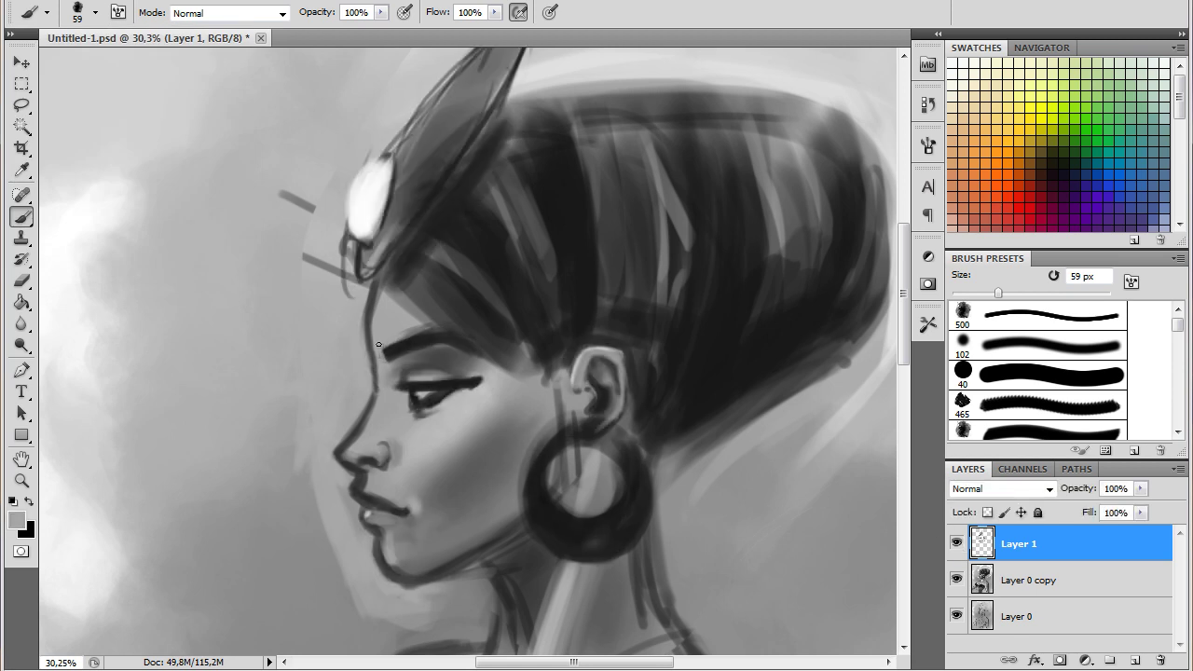
pyautogui.click(956, 543)
pyautogui.click(956, 543)
pyautogui.keyDown('alt'); pyautogui.click(357, 459); pyautogui.keyUp('alt')
pyautogui.press('z')
pyautogui.hotkey('ctrl', '0')
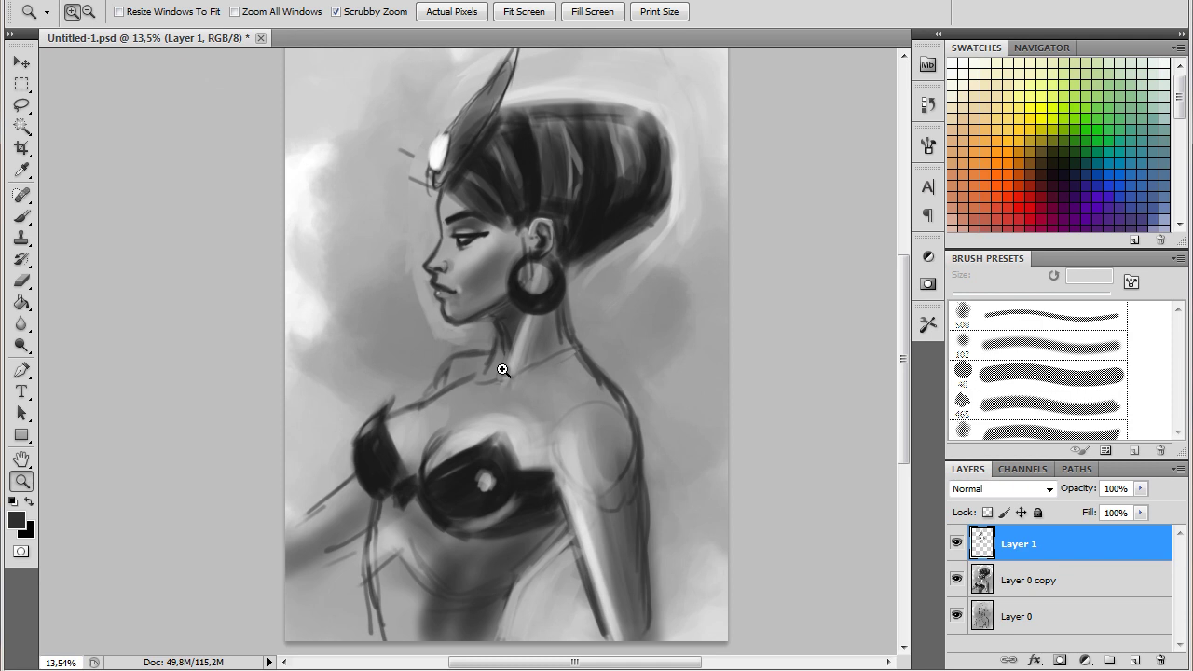
# - Refine the eye and its lower lash line with a small brush and tones sampled around the eye
pyautogui.press('b')
pyautogui.click(96, 12)
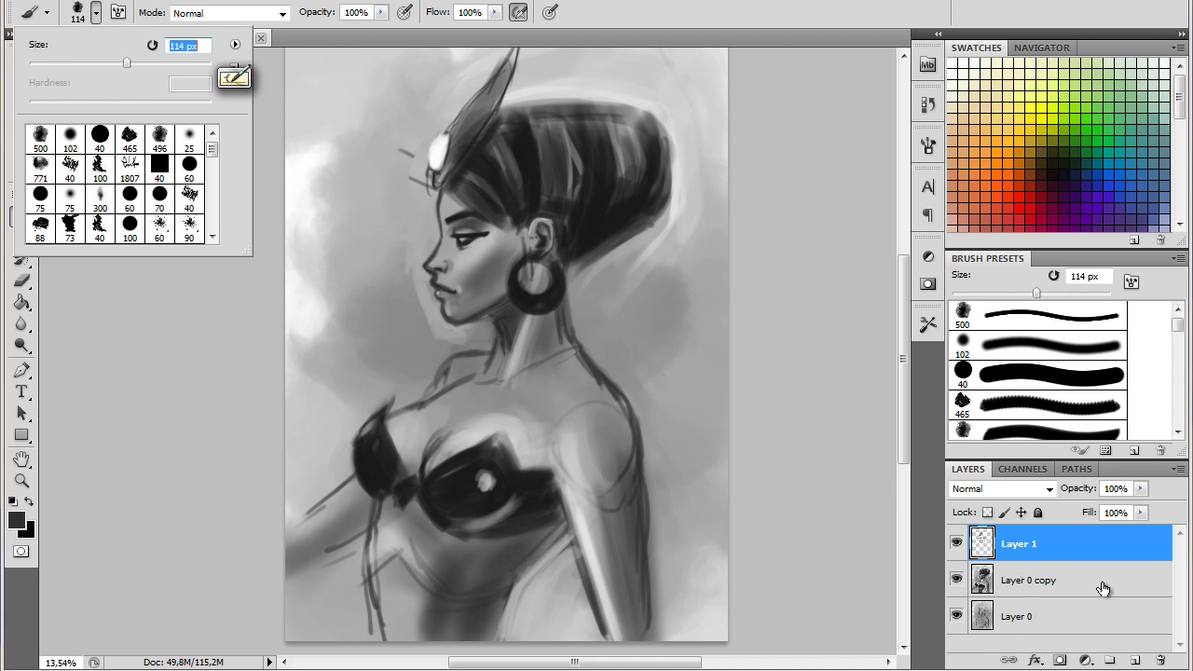
pyautogui.press('Return')
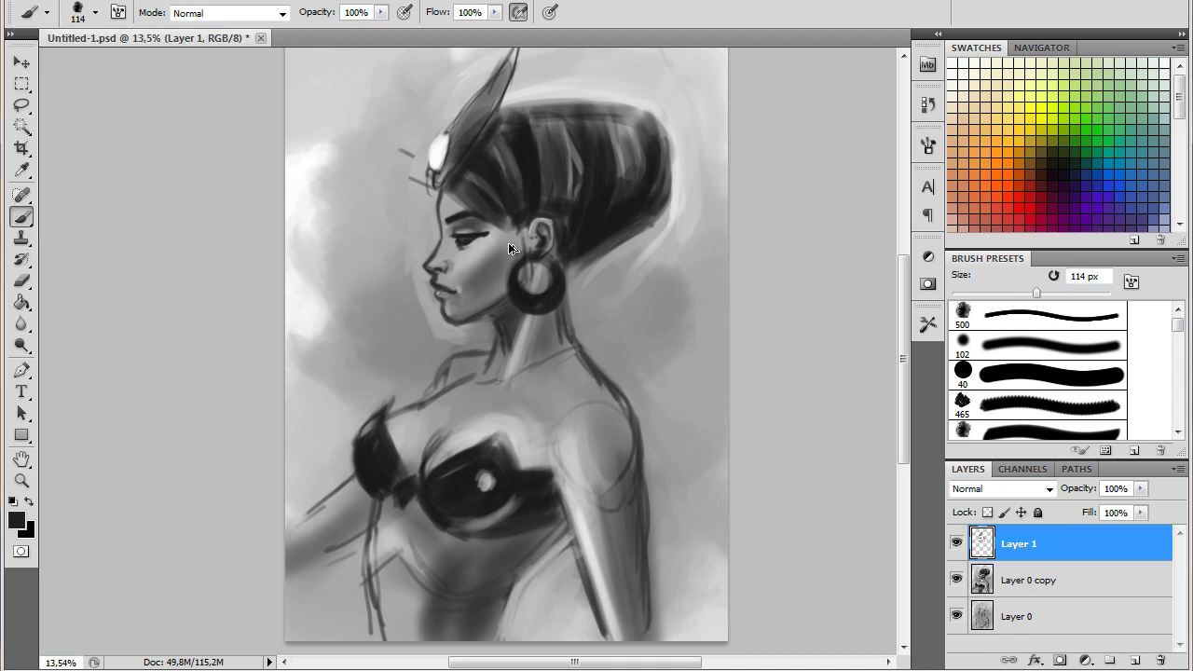
pyautogui.press('z')
pyautogui.moveTo(473, 307); pyautogui.dragTo(559, 307)
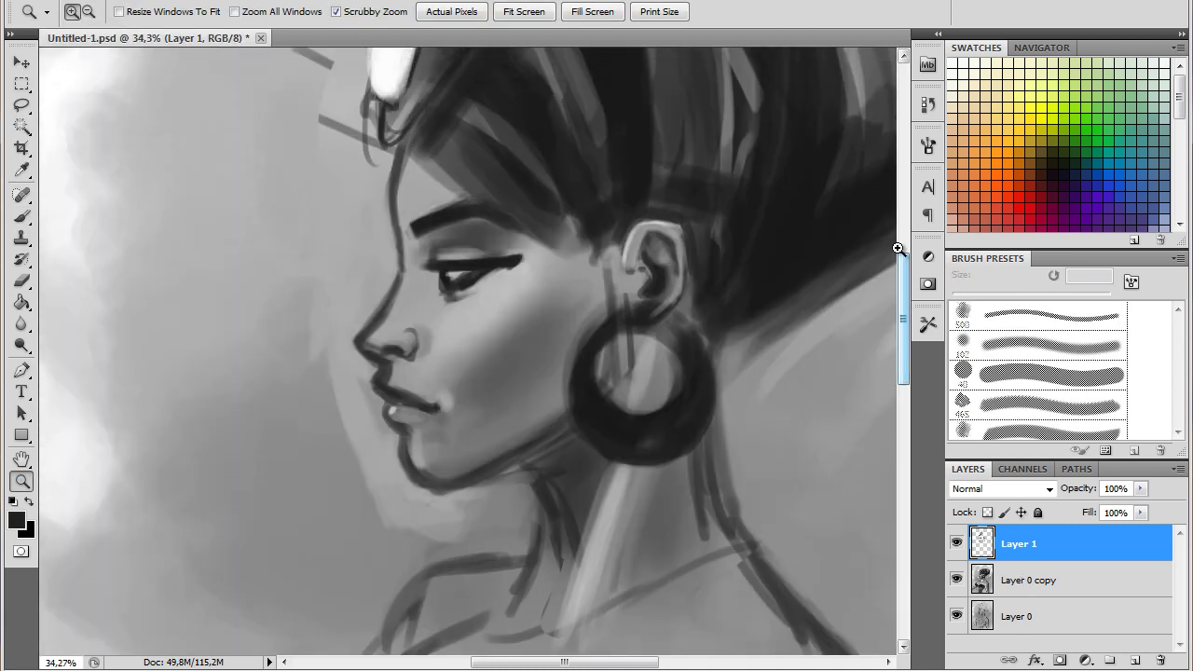
pyautogui.press('b')
pyautogui.press('[')
pyautogui.press('[')
pyautogui.press('[')
pyautogui.press('[')
pyautogui.press('[')
pyautogui.press('[')
pyautogui.press('[')
pyautogui.keyDown('alt'); pyautogui.click(438, 289); pyautogui.keyUp('alt')
pyautogui.keyDown('alt'); pyautogui.click(478, 265); pyautogui.keyUp('alt')
pyautogui.click(97, 14)
pyautogui.click(497, 301)
pyautogui.press('z')
pyautogui.hotkey('ctrl', '0')
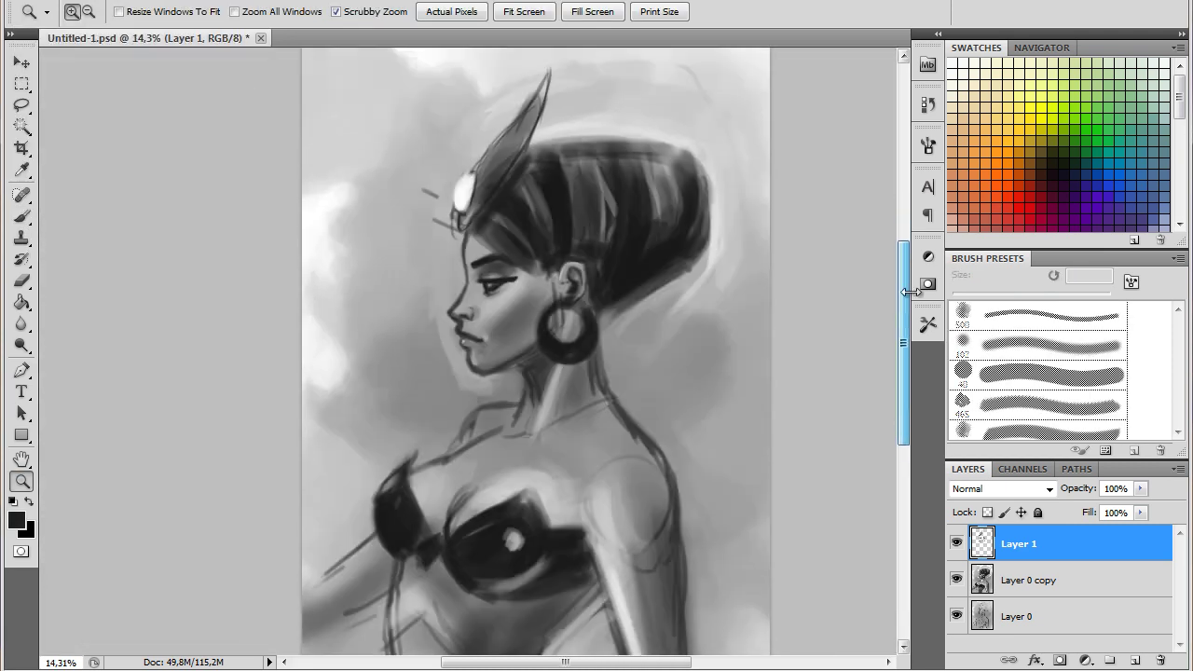
# - Refine the hoop earring's lower edge and the neck beside it with a 55 px soft brush and sampled tones
pyautogui.press('b')
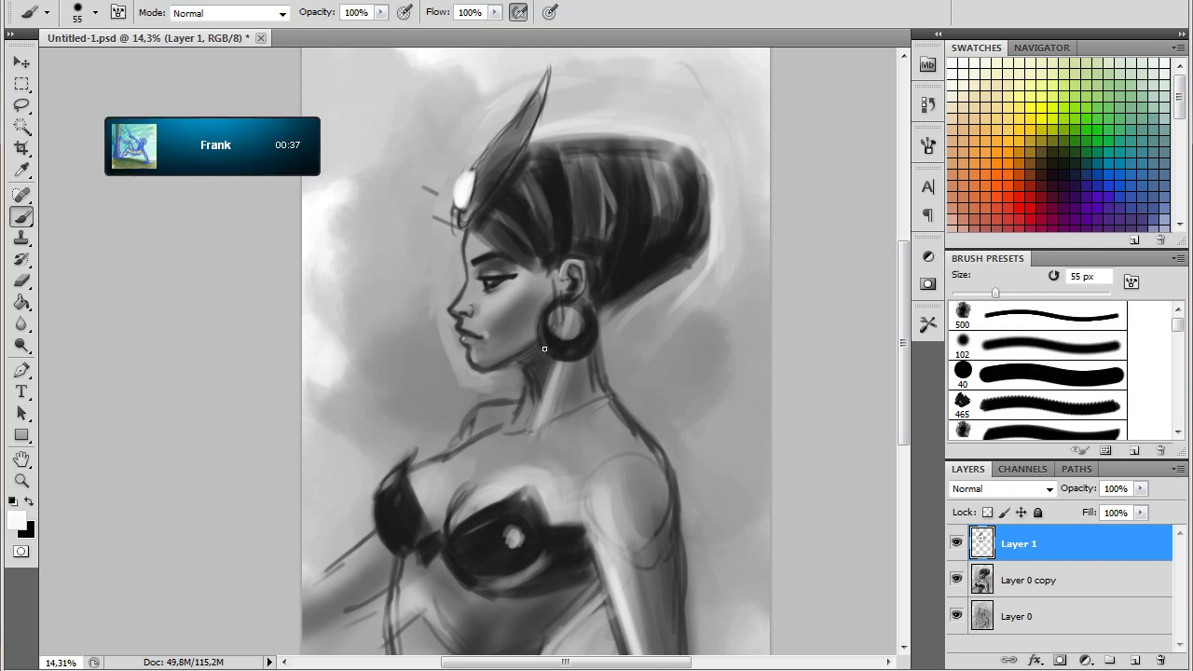
pyautogui.keyDown('alt'); pyautogui.click(566, 363); pyautogui.keyUp('alt')
pyautogui.keyDown('alt'); pyautogui.click(571, 352); pyautogui.keyUp('alt')
pyautogui.keyDown('alt'); pyautogui.click(587, 356); pyautogui.keyUp('alt')
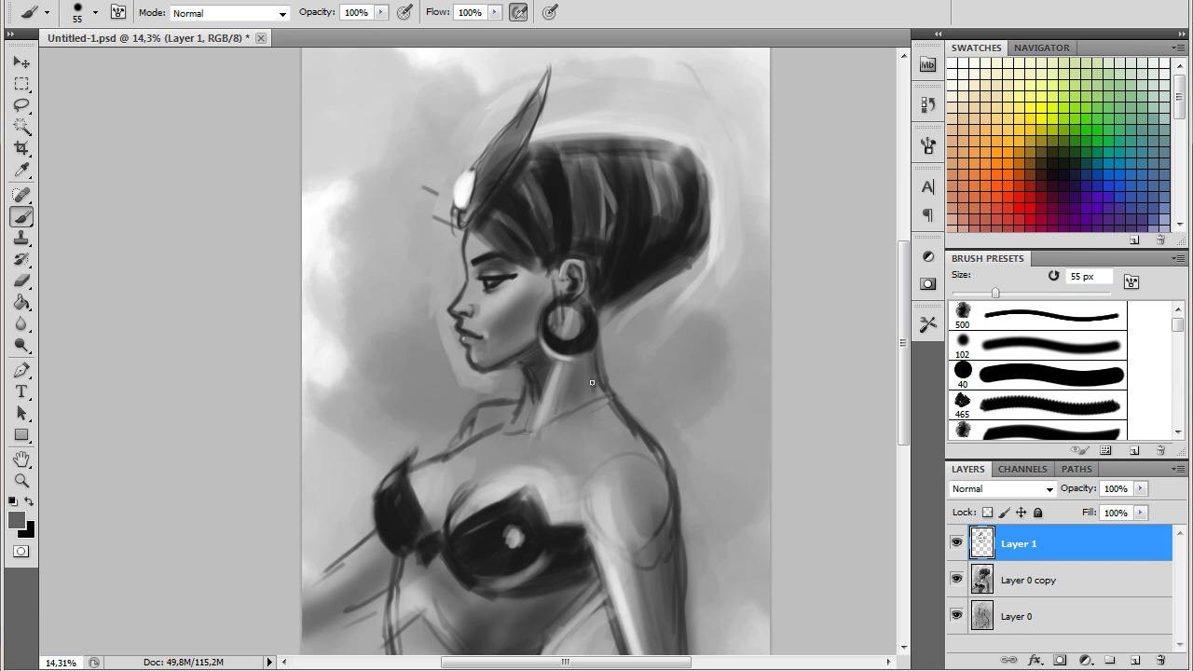
pyautogui.keyDown('alt'); pyautogui.click(562, 338); pyautogui.keyUp('alt')
# - Rough in a raised extension at the back of the headdress with a 149 px brush and sampled tones
pyautogui.click(95, 12)
pyautogui.moveTo(56, 54); pyautogui.dragTo(91, 54)
pyautogui.press('Return')
pyautogui.click(96, 12)
pyautogui.press('Return')
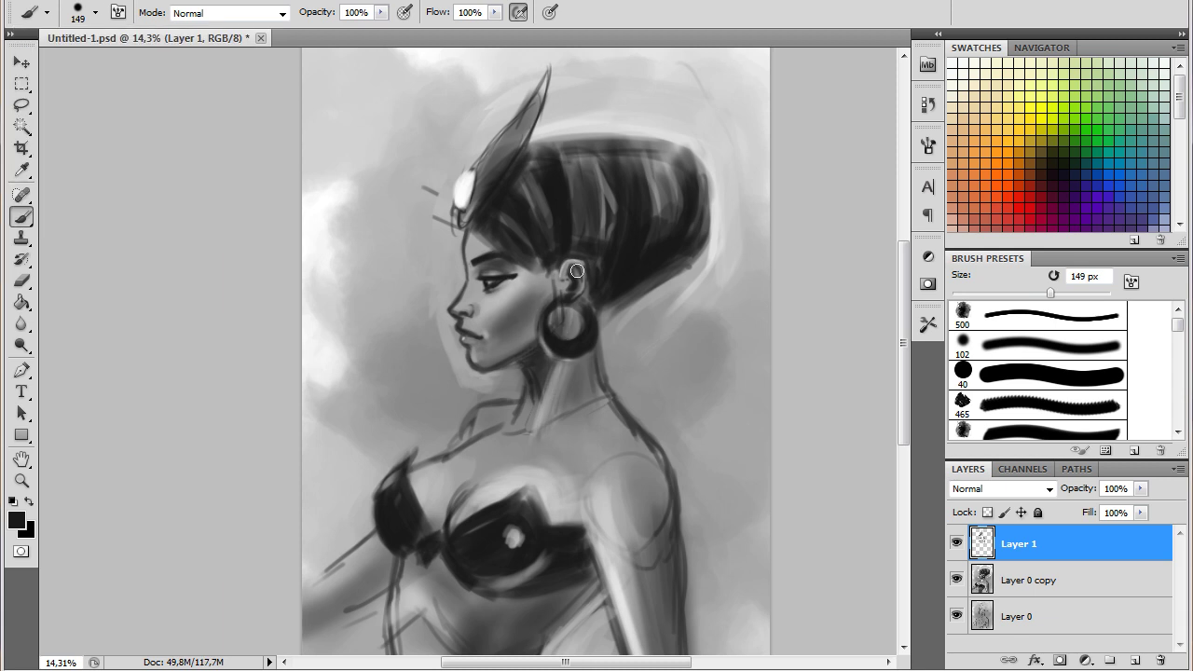
pyautogui.keyDown('alt'); pyautogui.click(432, 246); pyautogui.keyUp('alt')
pyautogui.moveTo(518, 67)
pyautogui.mouseDown()
pyautogui.moveTo(485, 165)
pyautogui.moveTo(499, 180)
pyautogui.mouseUp()
pyautogui.keyDown('alt'); pyautogui.click(705, 109); pyautogui.keyUp('alt')
pyautogui.moveTo(699, 149)
pyautogui.mouseDown()
pyautogui.moveTo(714, 246)
pyautogui.moveTo(671, 298)
pyautogui.mouseUp()
pyautogui.keyDown('alt'); pyautogui.click(708, 202); pyautogui.keyUp('alt')
pyautogui.moveTo(717, 132); pyautogui.dragTo(697, 253)
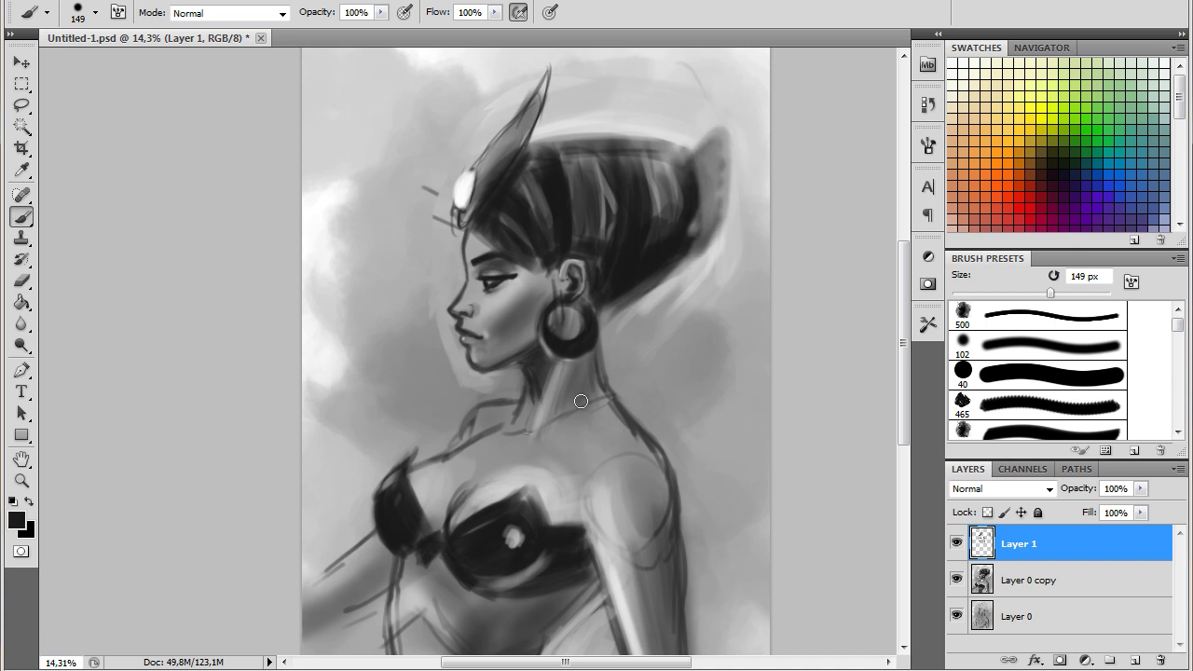
# - Fill the headdress's raised back with near-black using the 500 px brush and darken the gaps between its stripes
pyautogui.rightClick(580, 400)
pyautogui.doubleClick(458, 323)
pyautogui.moveTo(713, 163); pyautogui.dragTo(685, 126)
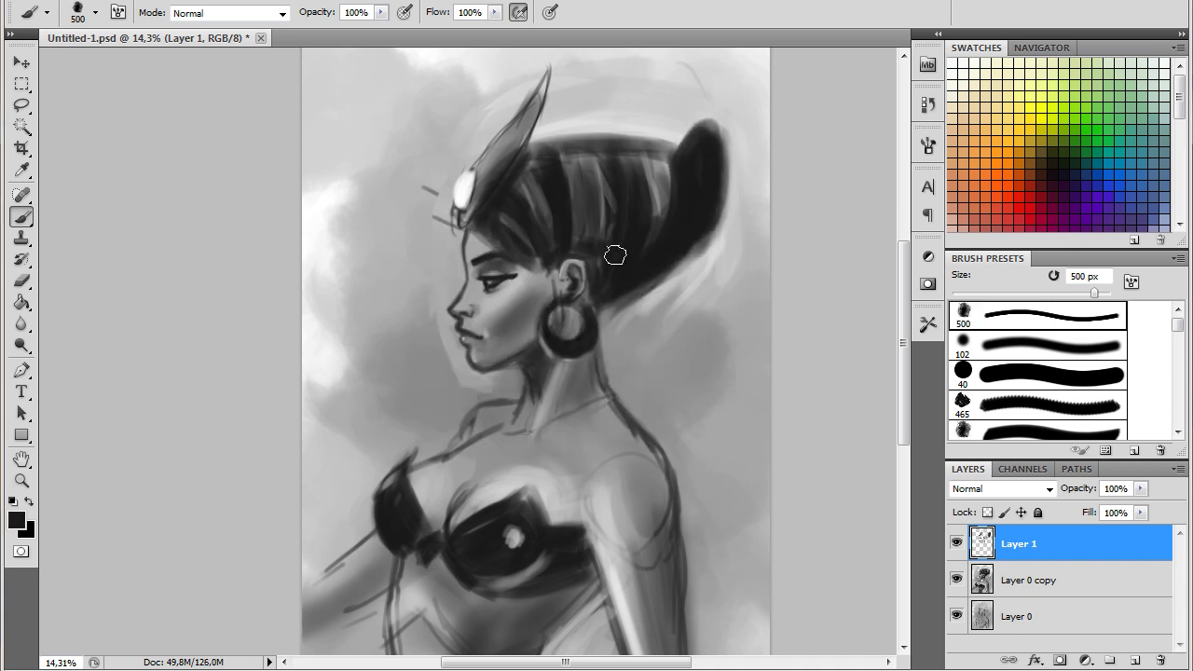
pyautogui.moveTo(604, 227); pyautogui.dragTo(596, 158)
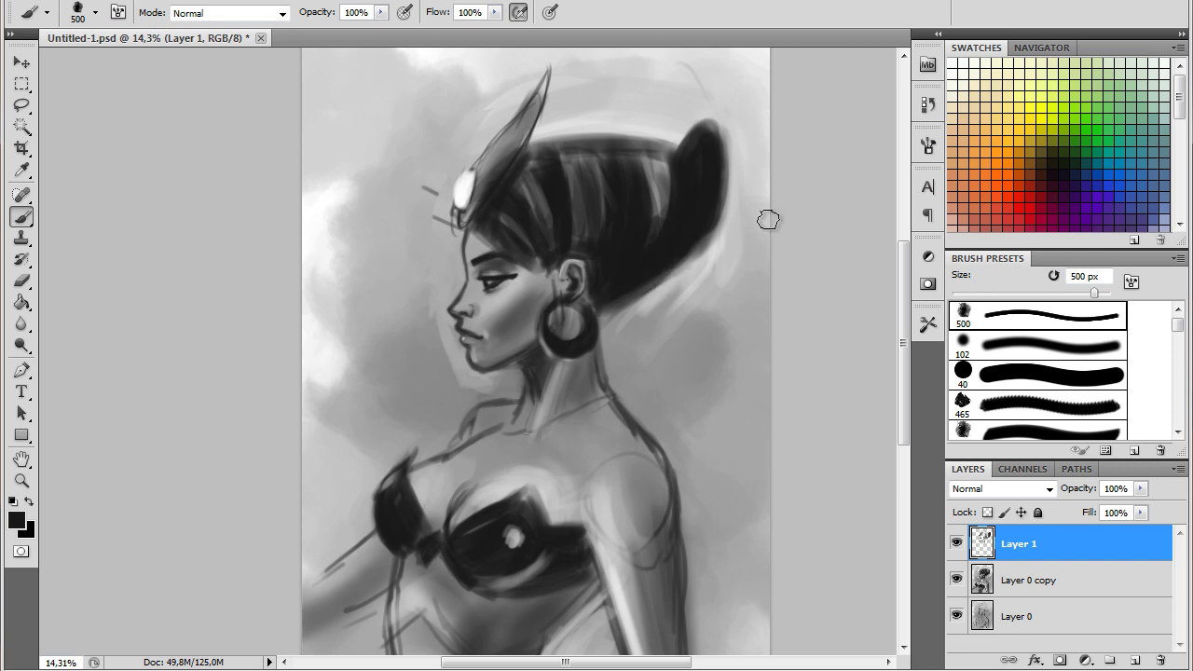
# - Paint light, tapered curved stripes down the side of the headdress with a 152 px brush
pyautogui.keyDown('alt'); pyautogui.click(643, 90); pyautogui.keyUp('alt')
pyautogui.moveTo(601, 256); pyautogui.dragTo(596, 163)
pyautogui.moveTo(573, 237); pyautogui.dragTo(567, 149)
pyautogui.moveTo(613, 244)
pyautogui.mouseDown()
pyautogui.moveTo(596, 151)
pyautogui.moveTo(646, 225)
pyautogui.moveTo(598, 141)
pyautogui.mouseUp()
pyautogui.click(927, 146)
pyautogui.click(927, 146)
pyautogui.keyDown('alt'); pyautogui.click(647, 149); pyautogui.keyUp('alt')
pyautogui.moveTo(571, 241)
pyautogui.mouseDown()
pyautogui.moveTo(555, 138)
pyautogui.moveTo(566, 138)
pyautogui.moveTo(556, 249)
pyautogui.mouseUp()
pyautogui.moveTo(653, 229)
pyautogui.mouseDown()
pyautogui.moveTo(645, 147)
pyautogui.moveTo(661, 149)
pyautogui.mouseUp()
pyautogui.moveTo(611, 246); pyautogui.dragTo(606, 134)
pyautogui.moveTo(603, 207); pyautogui.dragTo(593, 142)
pyautogui.moveTo(559, 253); pyautogui.dragTo(536, 140)
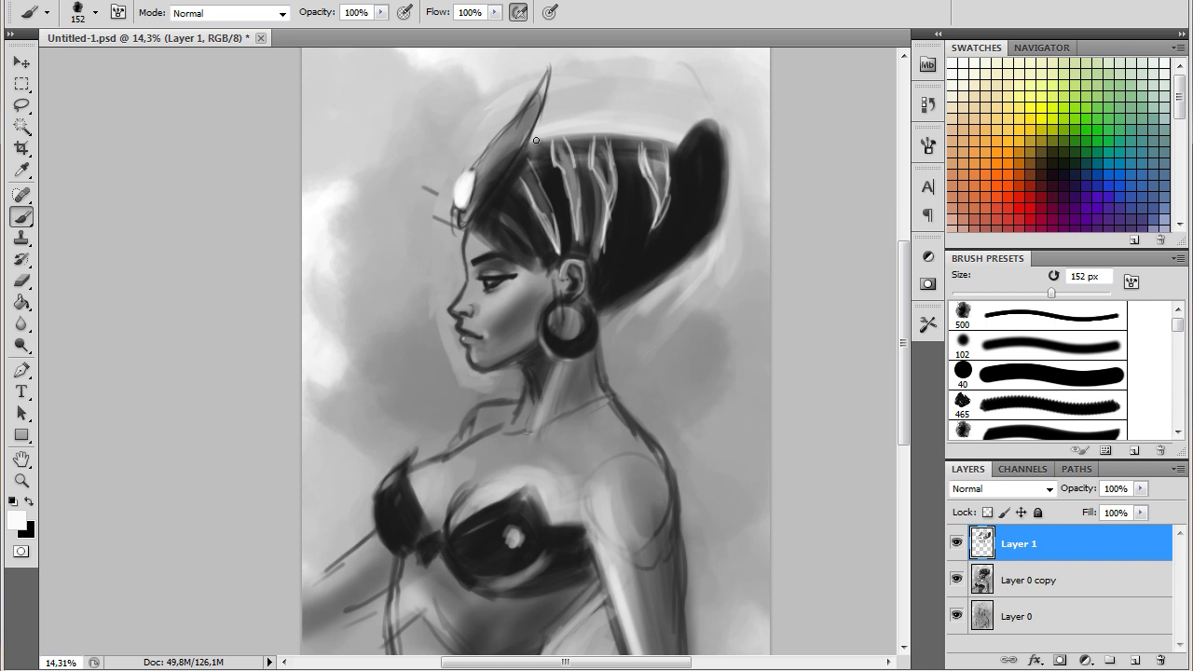
# - Brighten the insides of the headdress stripes with the 500 brush preset set to 339 px
pyautogui.click(95, 12)
pyautogui.click(40, 138)
pyautogui.doubleClick(186, 45)
pyautogui.write('339')
pyautogui.press('Return')
pyautogui.click(96, 12)
pyautogui.press('Return')
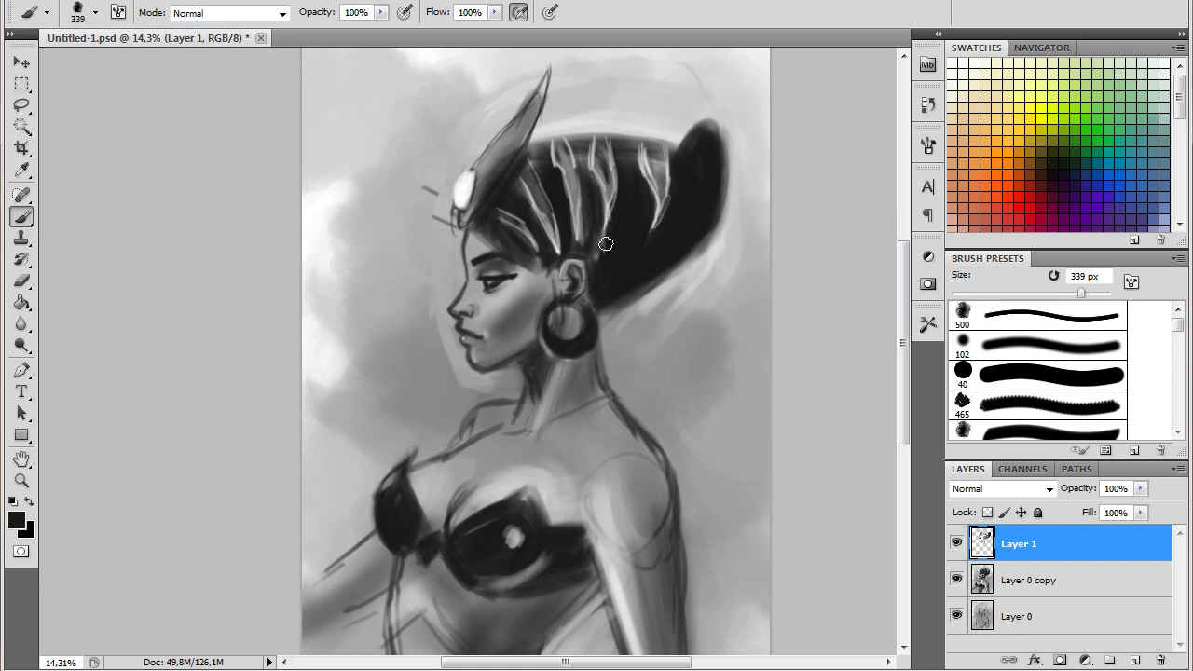
pyautogui.press('x')
pyautogui.moveTo(655, 144); pyautogui.dragTo(663, 197)
pyautogui.moveTo(604, 141); pyautogui.dragTo(607, 207)
pyautogui.moveTo(561, 137); pyautogui.dragTo(566, 191)
pyautogui.moveTo(530, 173)
pyautogui.mouseDown()
pyautogui.moveTo(540, 222)
pyautogui.moveTo(510, 222)
pyautogui.mouseUp()
# - Refine the headdress stripes with sampled grey at 98 px and 166 px, and compare with Layer 1 hidden
pyautogui.keyDown('alt'); pyautogui.click(632, 137); pyautogui.keyUp('alt')
pyautogui.click(95, 12)
pyautogui.write('98')
pyautogui.press('Return')
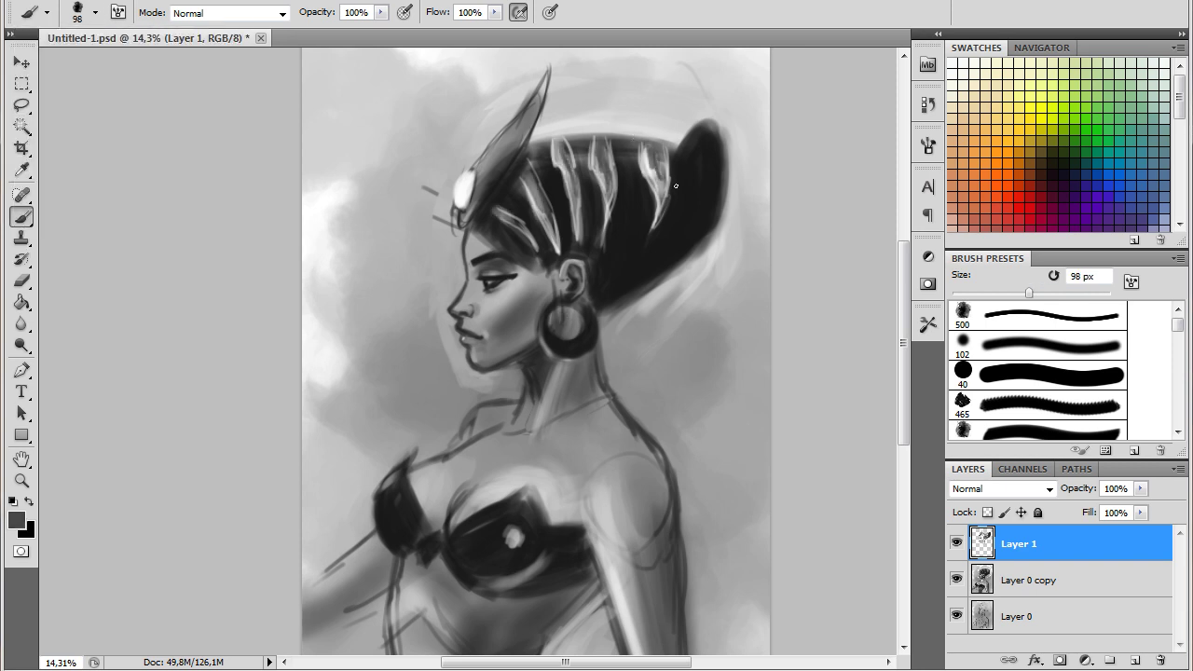
pyautogui.click(95, 12)
pyautogui.write('166')
pyautogui.press('Return')
pyautogui.click(956, 541)
pyautogui.click(957, 541)
pyautogui.click(957, 542)
pyautogui.click(957, 542)
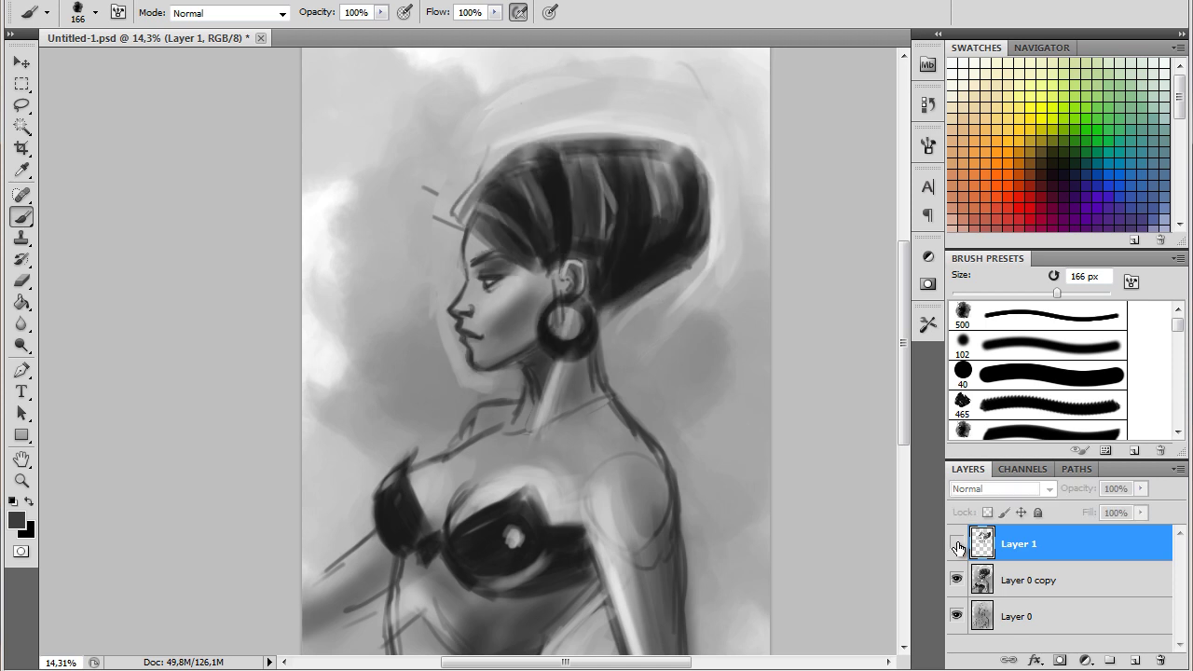
# - Model the feather ornament's light and dark areas with a 137 px brush and sampled tones
pyautogui.keyDown('alt'); pyautogui.click(481, 147); pyautogui.keyUp('alt')
pyautogui.click(94, 12)
pyautogui.moveTo(91, 56); pyautogui.dragTo(186, 54)
pyautogui.press('Return')
pyautogui.click(95, 12)
pyautogui.write('137')
pyautogui.press('Return')
pyautogui.keyDown('alt'); pyautogui.click(507, 137); pyautogui.keyUp('alt')
pyautogui.keyDown('alt'); pyautogui.click(536, 126); pyautogui.keyUp('alt')
pyautogui.keyDown('alt'); pyautogui.click(548, 111); pyautogui.keyUp('alt')
pyautogui.keyDown('alt'); pyautogui.click(488, 204); pyautogui.keyUp('alt')
pyautogui.keyDown('alt'); pyautogui.click(506, 145); pyautogui.keyUp('alt')
pyautogui.keyDown('alt'); pyautogui.click(522, 101); pyautogui.keyUp('alt')
# - Lighten the middle of the feather ornament with greys sampled from the feather and the background
pyautogui.press('z')
pyautogui.moveTo(550, 466); pyautogui.dragTo(506, 466)
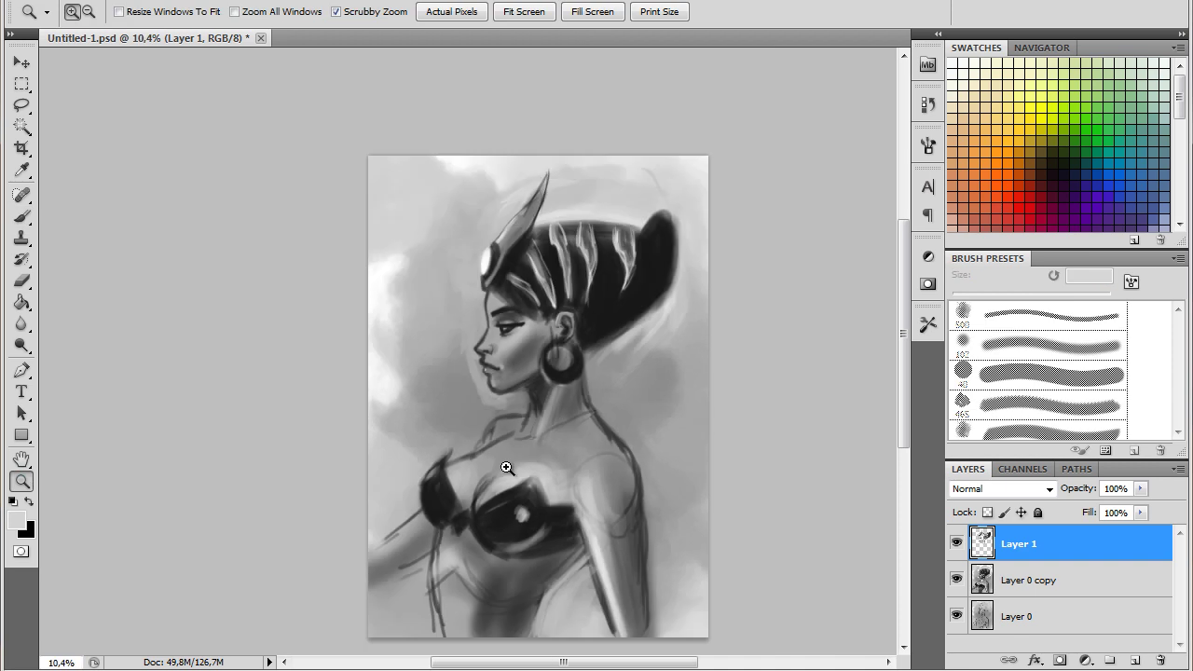
pyautogui.press('b')
pyautogui.keyDown('alt'); pyautogui.click(529, 188); pyautogui.keyUp('alt')
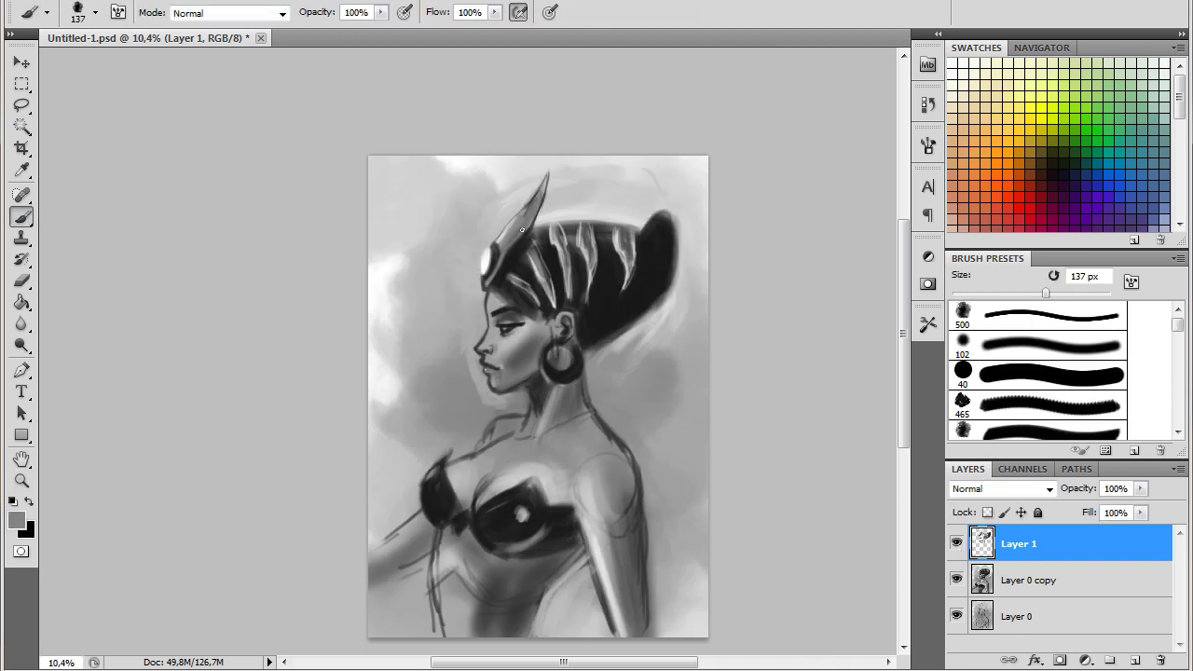
pyautogui.keyDown('alt'); pyautogui.click(510, 223); pyautogui.keyUp('alt')
pyautogui.moveTo(511, 224)
pyautogui.mouseDown()
pyautogui.moveTo(523, 207)
pyautogui.moveTo(520, 219)
pyautogui.mouseUp()
pyautogui.keyDown('alt'); pyautogui.click(564, 213); pyautogui.keyUp('alt')
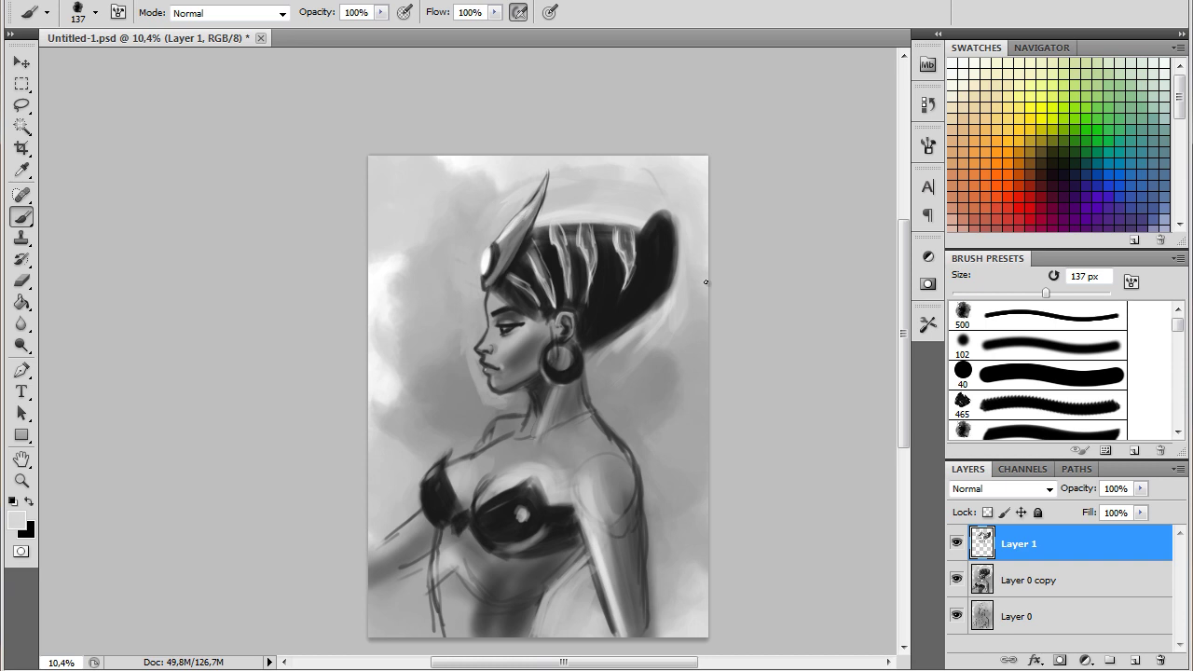
# - Merge Layer 1 with Layer 0 copy and enlarge the brush to 319 px
pyautogui.hotkey('ctrl', 'e')
pyautogui.press(']')
pyautogui.press(']')
pyautogui.press(']')
pyautogui.press(']')
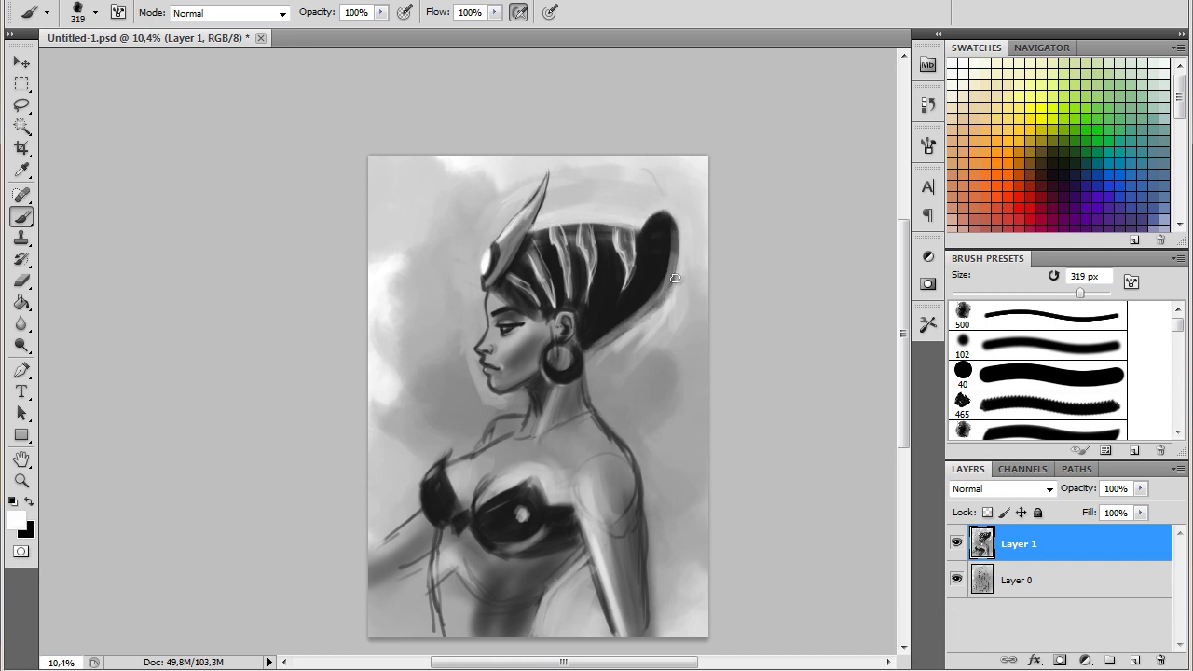
# - Clean up the light background edge behind the headdress and neck with the 319 px brush and sampled greys
pyautogui.keyDown('alt'); pyautogui.click(422, 490); pyautogui.keyUp('alt')
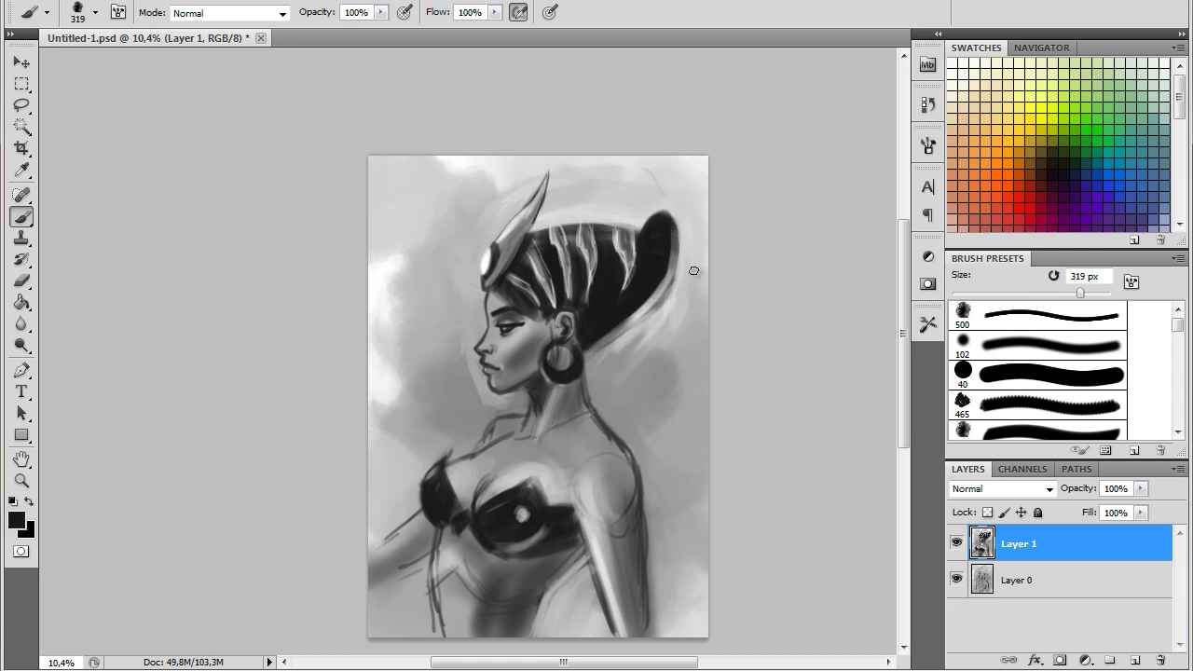
pyautogui.keyDown('alt'); pyautogui.click(652, 171); pyautogui.keyUp('alt')
pyautogui.moveTo(631, 340); pyautogui.dragTo(623, 414)
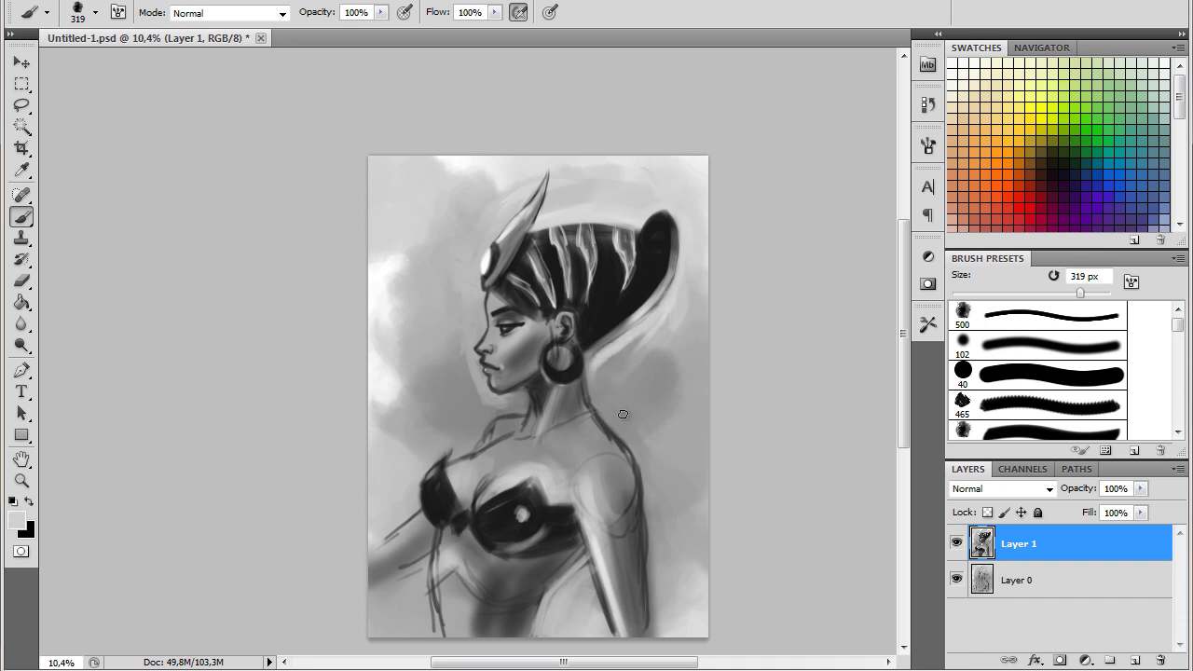
pyautogui.keyDown('alt'); pyautogui.click(621, 354); pyautogui.keyUp('alt')
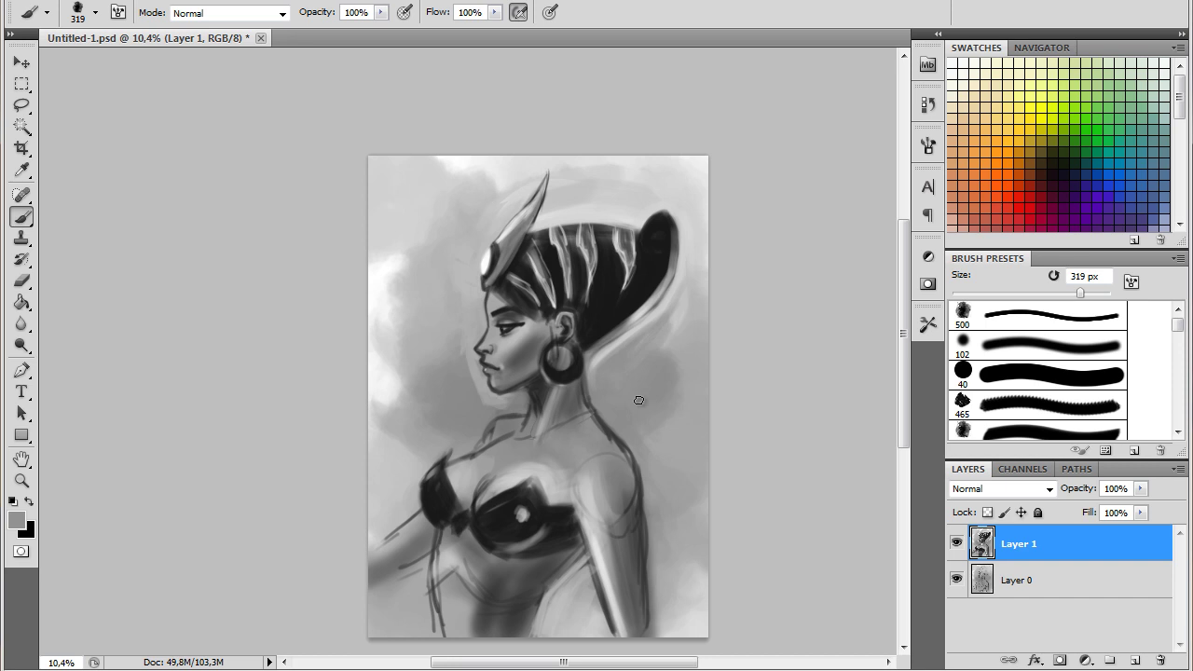
# - Smooth the background behind the headdress and shoulder with a 463 px brush and sampled greys
pyautogui.click(78, 11)
pyautogui.moveTo(140, 59); pyautogui.dragTo(186, 59)
pyautogui.click(677, 300)
pyautogui.keyDown('alt'); pyautogui.click(683, 278); pyautogui.keyUp('alt')
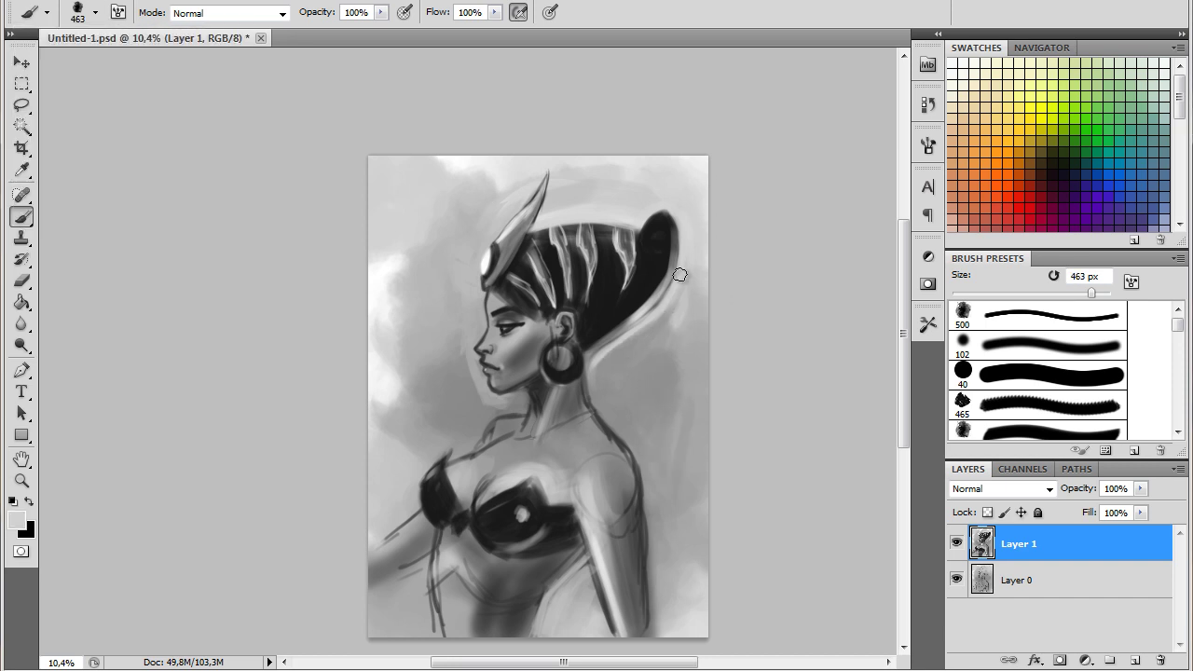
pyautogui.keyDown('alt'); pyautogui.click(629, 311); pyautogui.keyUp('alt')
pyautogui.keyDown('alt'); pyautogui.click(677, 306); pyautogui.keyUp('alt')
pyautogui.keyDown('alt'); pyautogui.click(692, 277); pyautogui.keyUp('alt')
pyautogui.moveTo(691, 277); pyautogui.dragTo(678, 313)
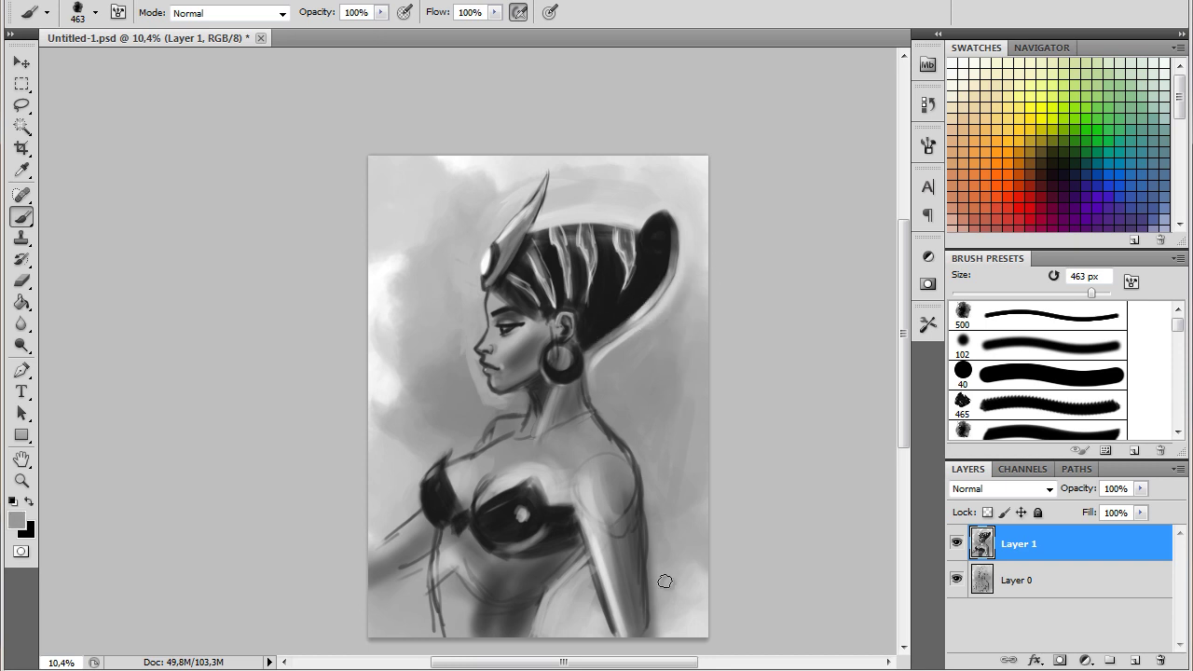
# - Touch up the background around the neck and headdress with greys sampled from the painting, using 125 px and 298 px brushes
pyautogui.press('[')
pyautogui.press('[')
pyautogui.press('[')
pyautogui.press('[')
pyautogui.press('[')
pyautogui.press('[')
pyautogui.press('[')
pyautogui.keyDown('alt'); pyautogui.click(683, 264); pyautogui.keyUp('alt')
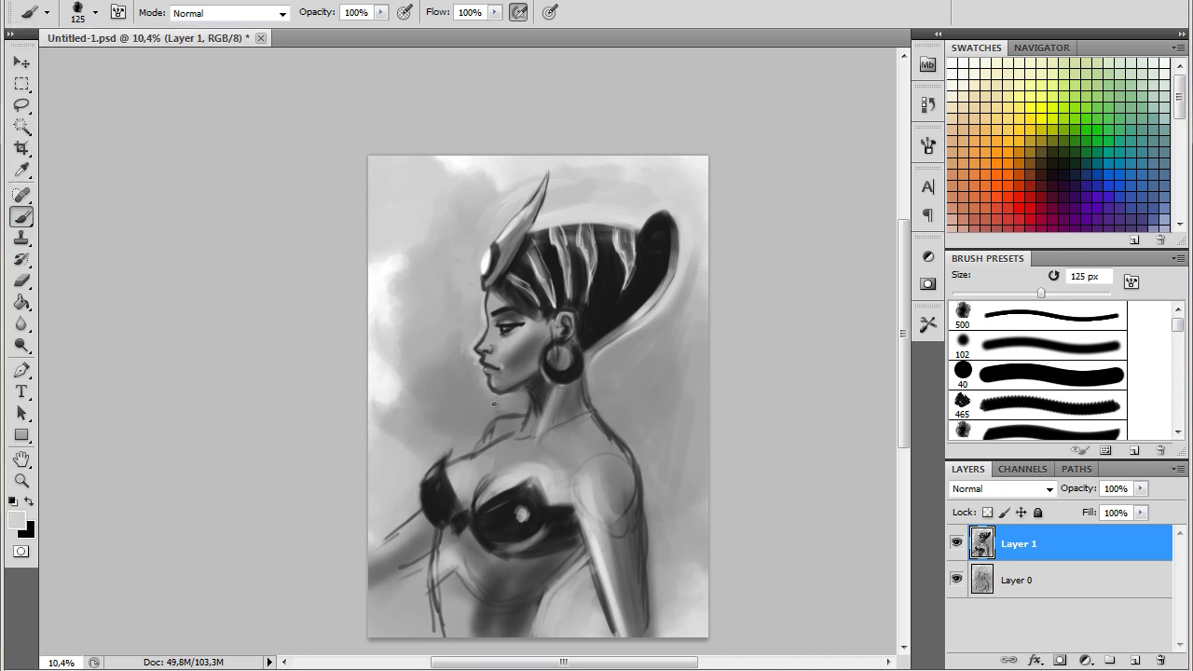
pyautogui.keyDown('alt'); pyautogui.click(482, 317); pyautogui.keyUp('alt')
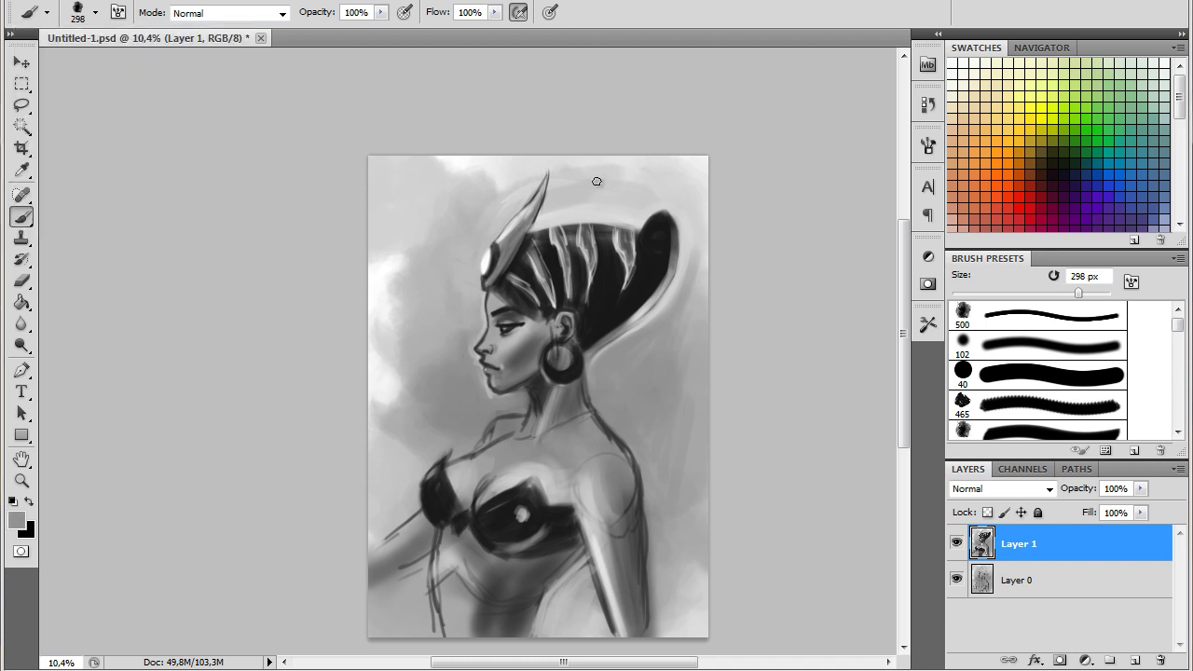
# - Sketch the pointed shoulder pads on both shoulders with a 116 px brush in black sampled from the headdress
pyautogui.click(94, 15)
pyautogui.write('116')
pyautogui.press('Return')
pyautogui.keyDown('alt'); pyautogui.click(609, 292); pyautogui.keyUp('alt')
pyautogui.moveTo(570, 498)
pyautogui.mouseDown()
pyautogui.moveTo(682, 508)
pyautogui.moveTo(619, 436)
pyautogui.moveTo(565, 501)
pyautogui.mouseUp()
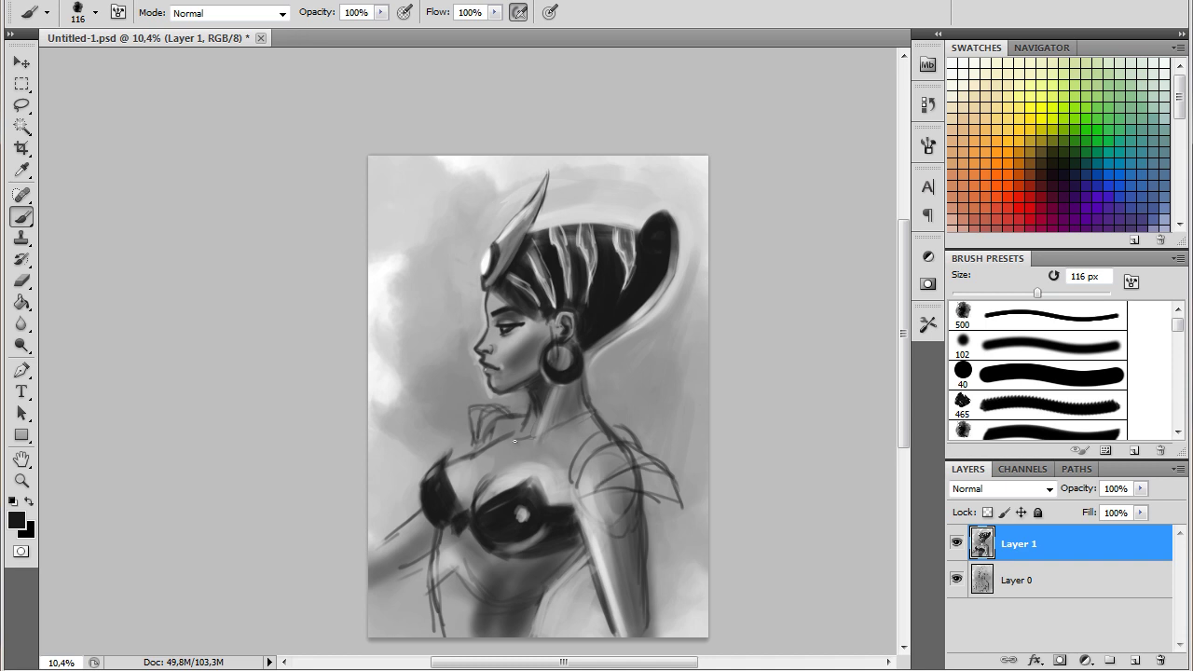
pyautogui.moveTo(680, 504); pyautogui.dragTo(564, 511)
# - Extend the canvas upward by about a fifth of its height with the Crop tool
pyautogui.press('z')
pyautogui.moveTo(575, 433); pyautogui.dragTo(526, 454)
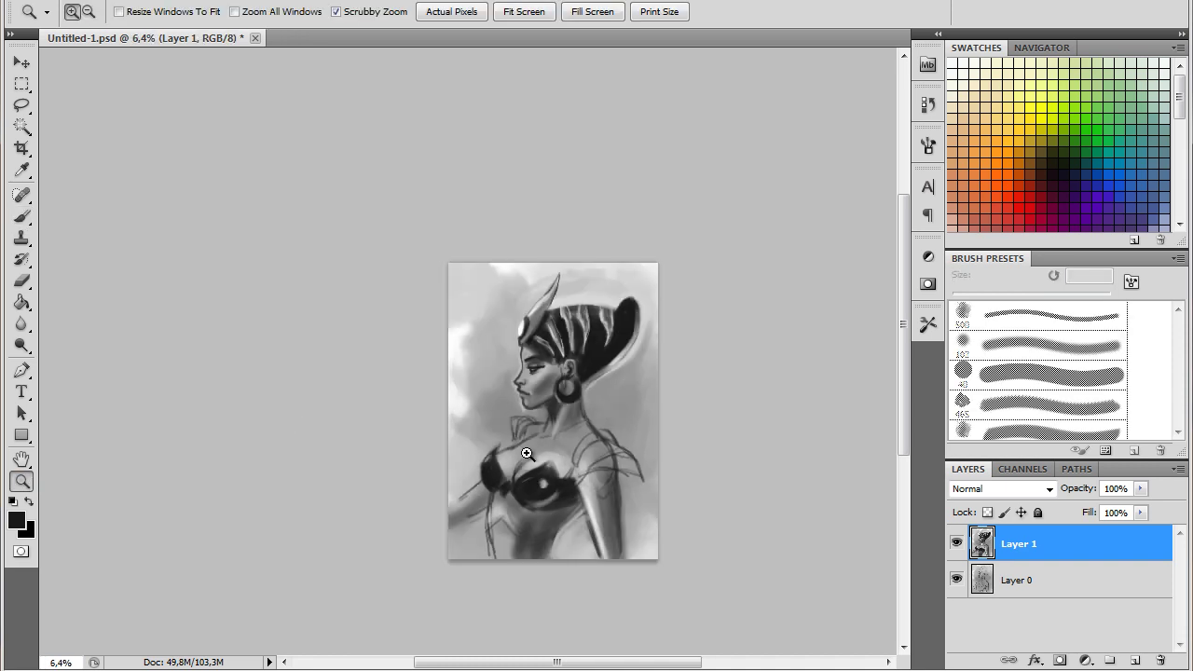
pyautogui.press('c')
pyautogui.moveTo(449, 263); pyautogui.dragTo(657, 559)
pyautogui.moveTo(554, 263); pyautogui.dragTo(554, 200)
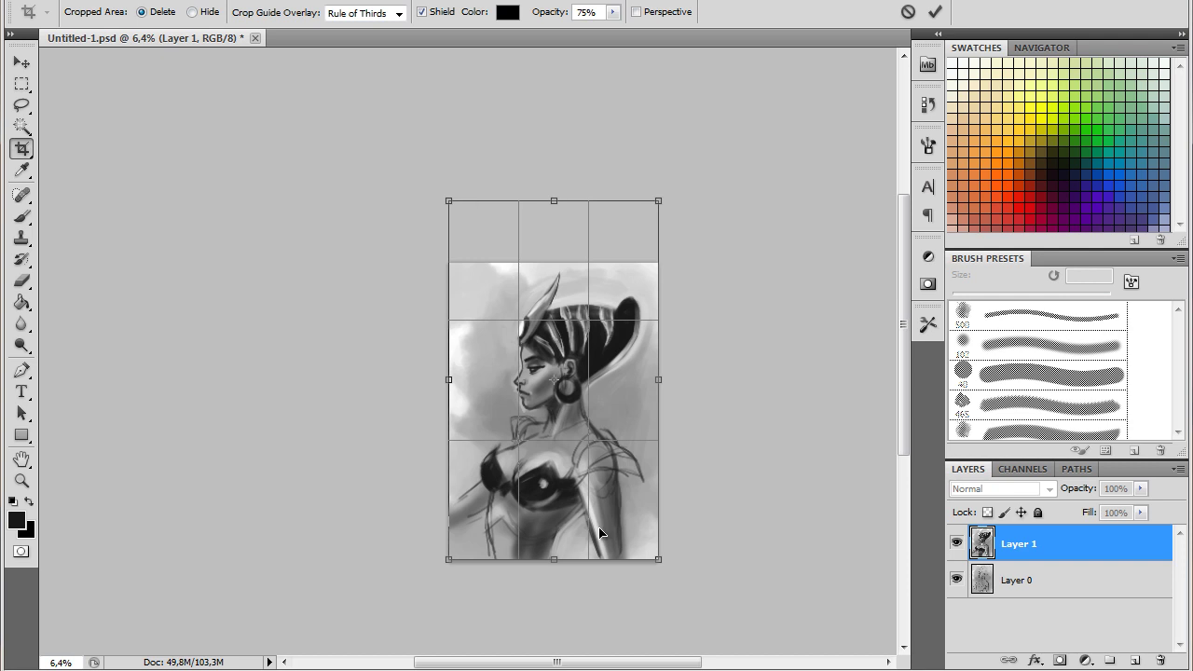
pyautogui.press('Return')
# - Fill the empty strip above the figure with light grey using the 771 px textured brush
pyautogui.press('b')
pyautogui.click(928, 146)
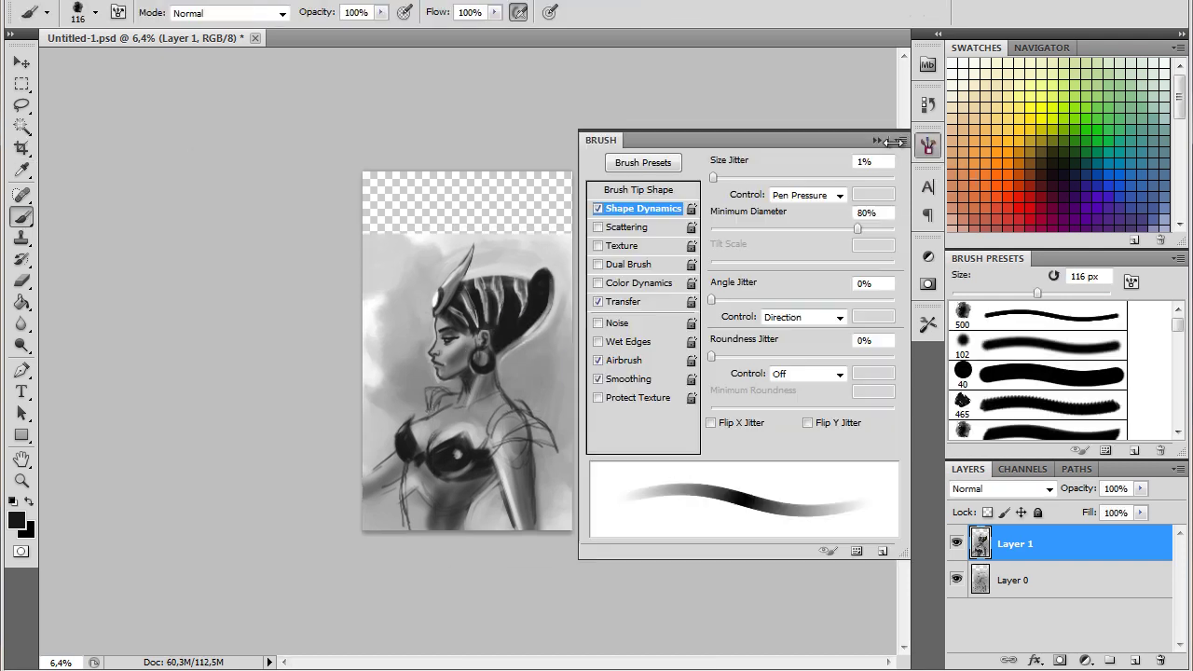
pyautogui.click(602, 303)
pyautogui.click(95, 12)
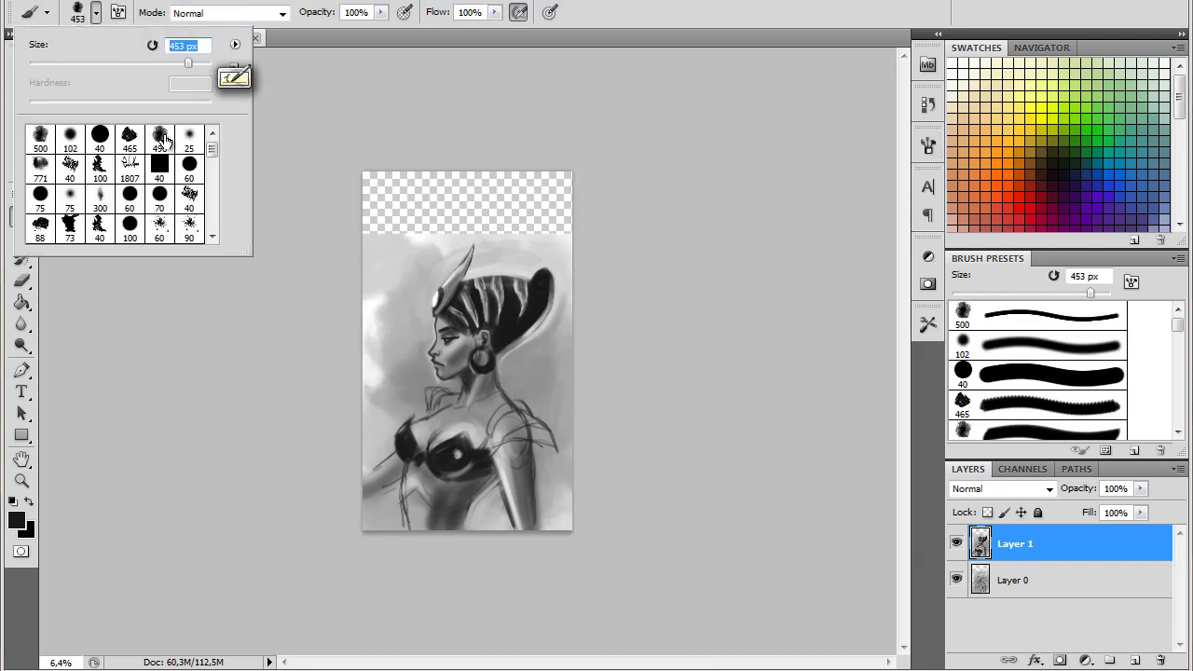
pyautogui.click(40, 164)
pyautogui.click(928, 147)
pyautogui.click(755, 282)
pyautogui.keyDown('alt'); pyautogui.click(536, 210); pyautogui.keyUp('alt')
pyautogui.moveTo(415, 203)
pyautogui.mouseDown()
pyautogui.moveTo(360, 214)
pyautogui.moveTo(550, 199)
pyautogui.moveTo(572, 187)
pyautogui.mouseUp()
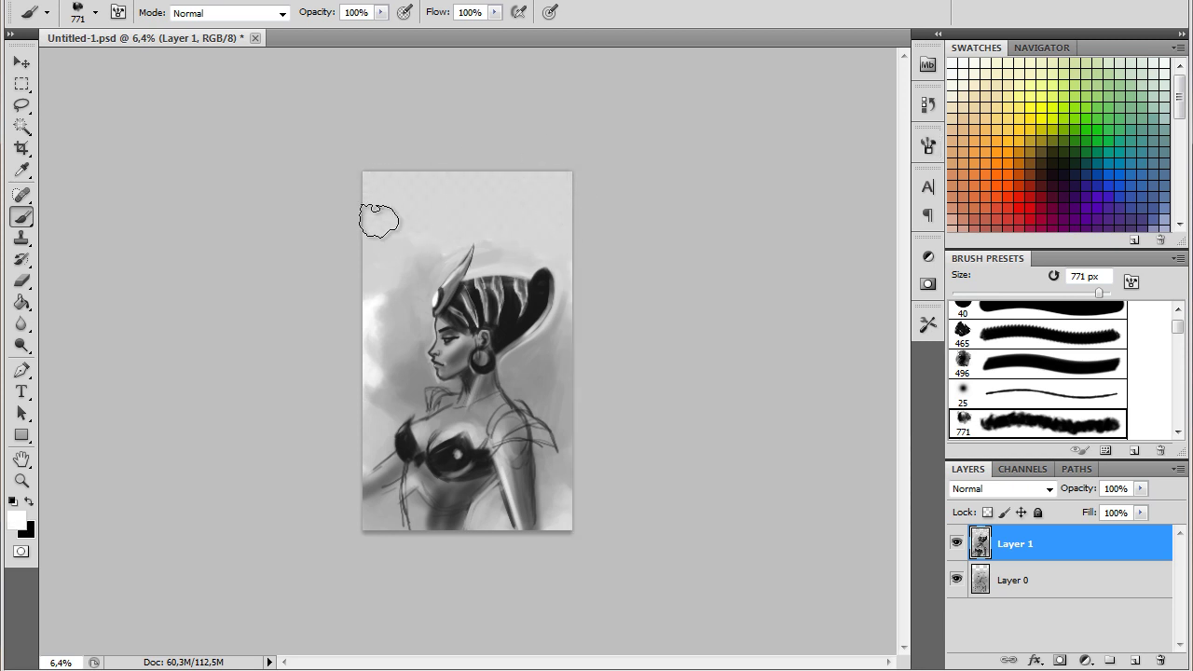
# - Blend cloudy light tones across the upper background with the 771 px brush and sampled greys
pyautogui.keyDown('alt'); pyautogui.click(378, 298); pyautogui.keyUp('alt')
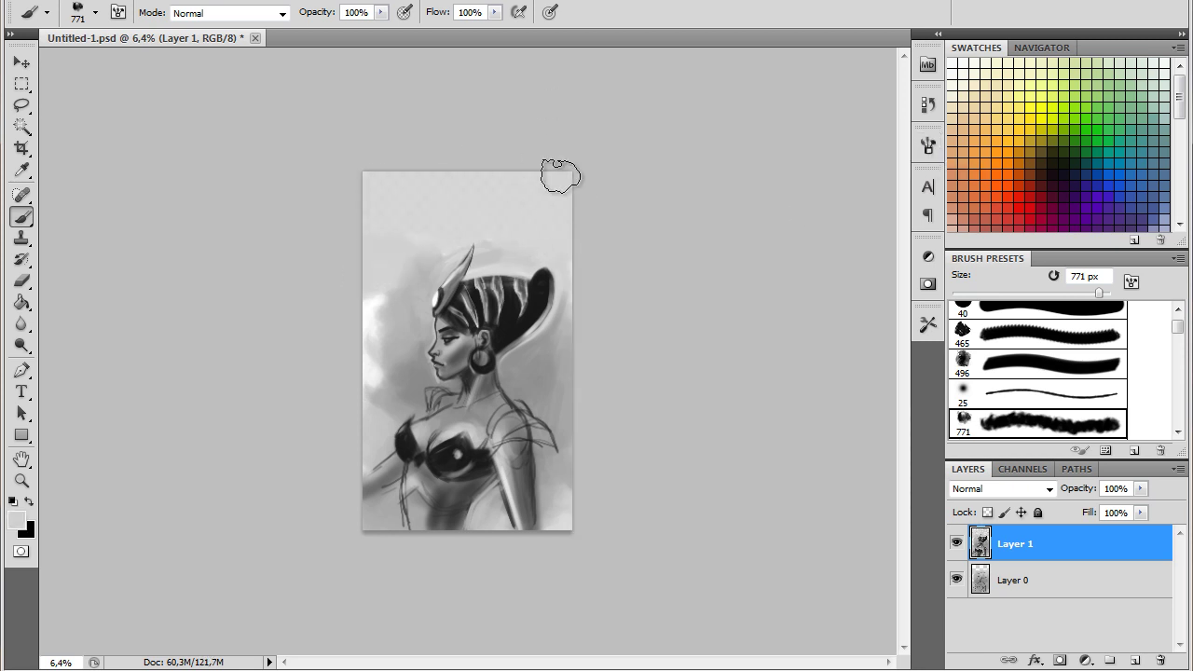
pyautogui.keyDown('alt'); pyautogui.click(382, 315); pyautogui.keyUp('alt')
pyautogui.click(928, 146)
pyautogui.moveTo(410, 217)
pyautogui.mouseDown()
pyautogui.moveTo(474, 208)
pyautogui.moveTo(553, 401)
pyautogui.mouseUp()
pyautogui.hotkey('ctrl', 'z')
pyautogui.moveTo(391, 207)
pyautogui.mouseDown()
pyautogui.moveTo(525, 155)
pyautogui.moveTo(496, 271)
pyautogui.mouseUp()
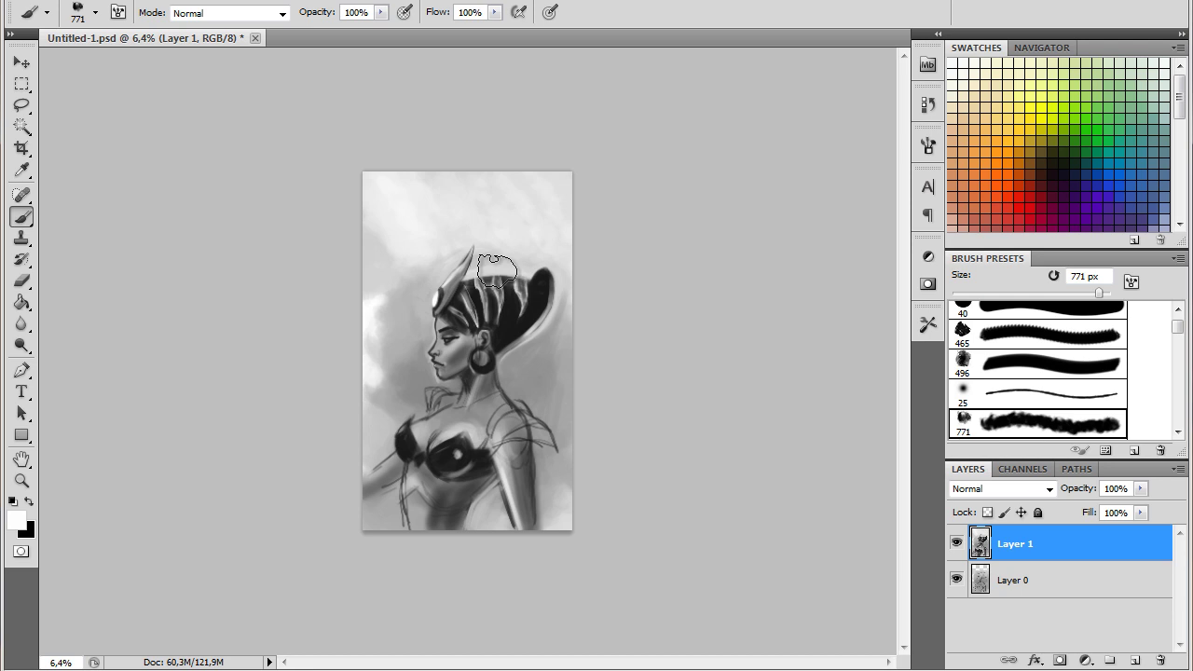
# - Lasso the head together with the headdress and move it slightly upward to lengthen the neck
pyautogui.click(1038, 670)
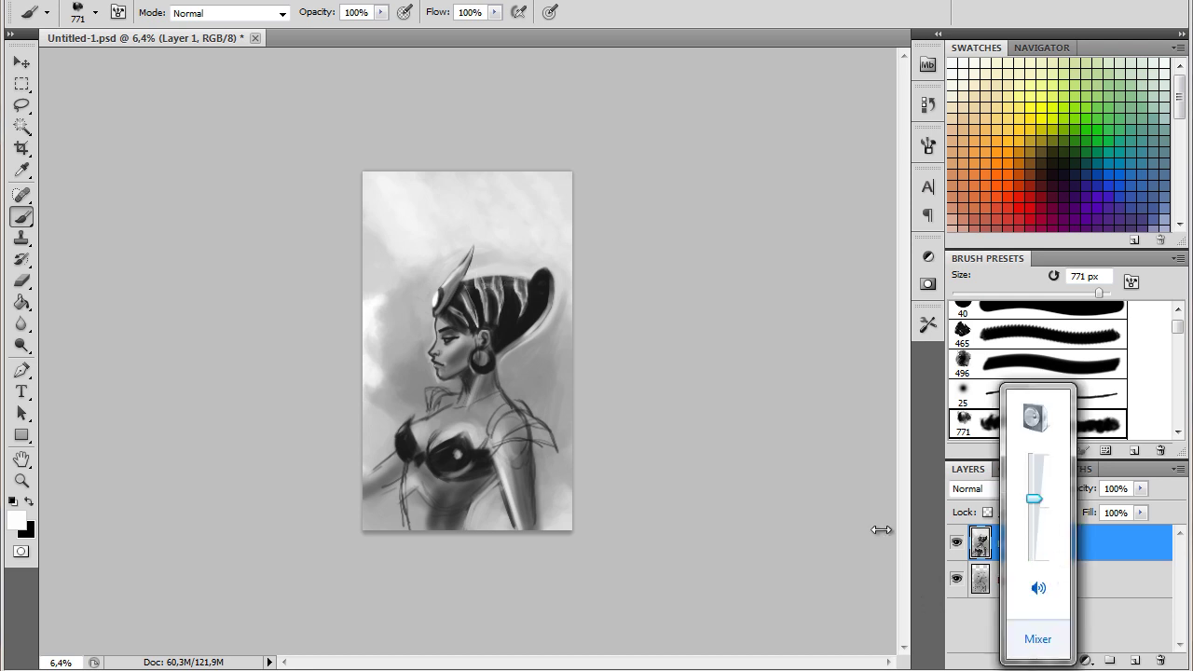
pyautogui.click(31, 138)
pyautogui.click(22, 104)
pyautogui.moveTo(461, 382)
pyautogui.mouseDown()
pyautogui.moveTo(512, 365)
pyautogui.moveTo(431, 352)
pyautogui.moveTo(461, 380)
pyautogui.mouseUp()
pyautogui.hotkey('ctrl', 't')
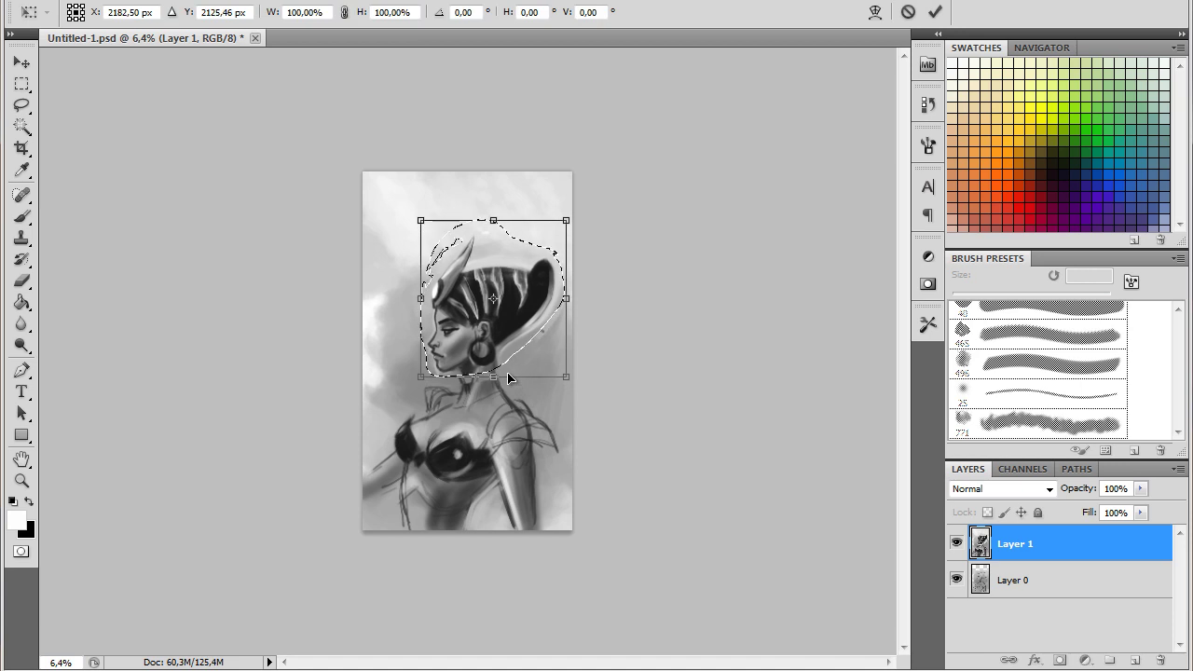
pyautogui.click(21, 108)
pyautogui.click(619, 291)
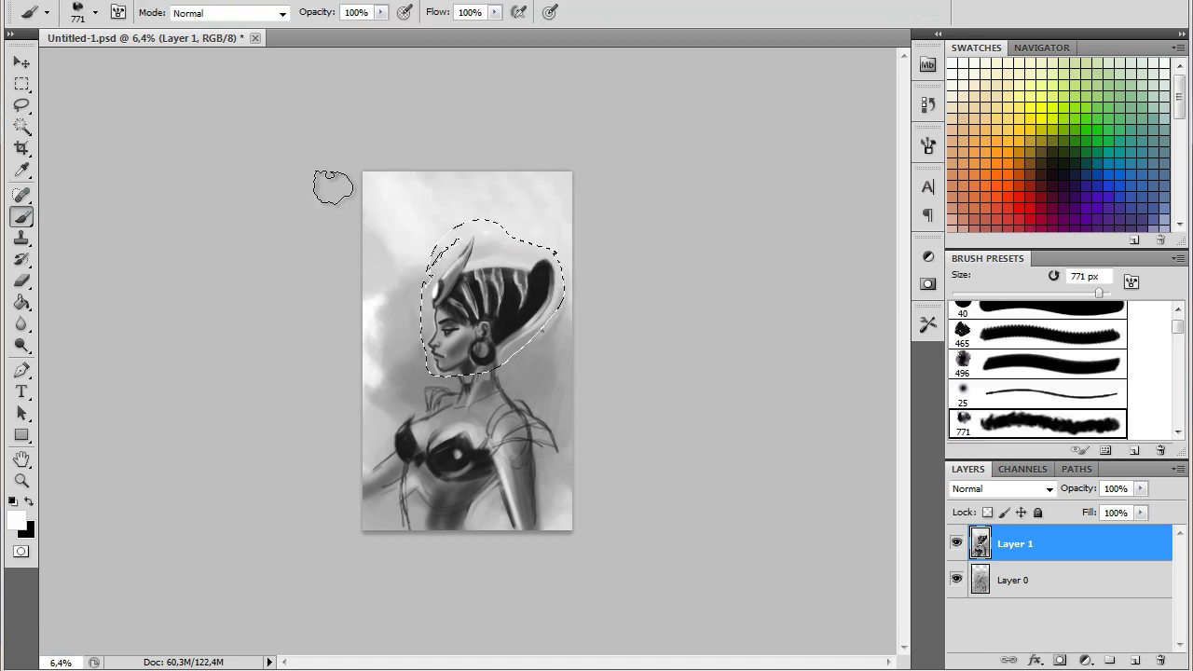
# - Reselect the head area, nudge it slightly toward the facing side, and clear the selection
pyautogui.hotkey('ctrl', 'd')
pyautogui.hotkey('ctrl', 't')
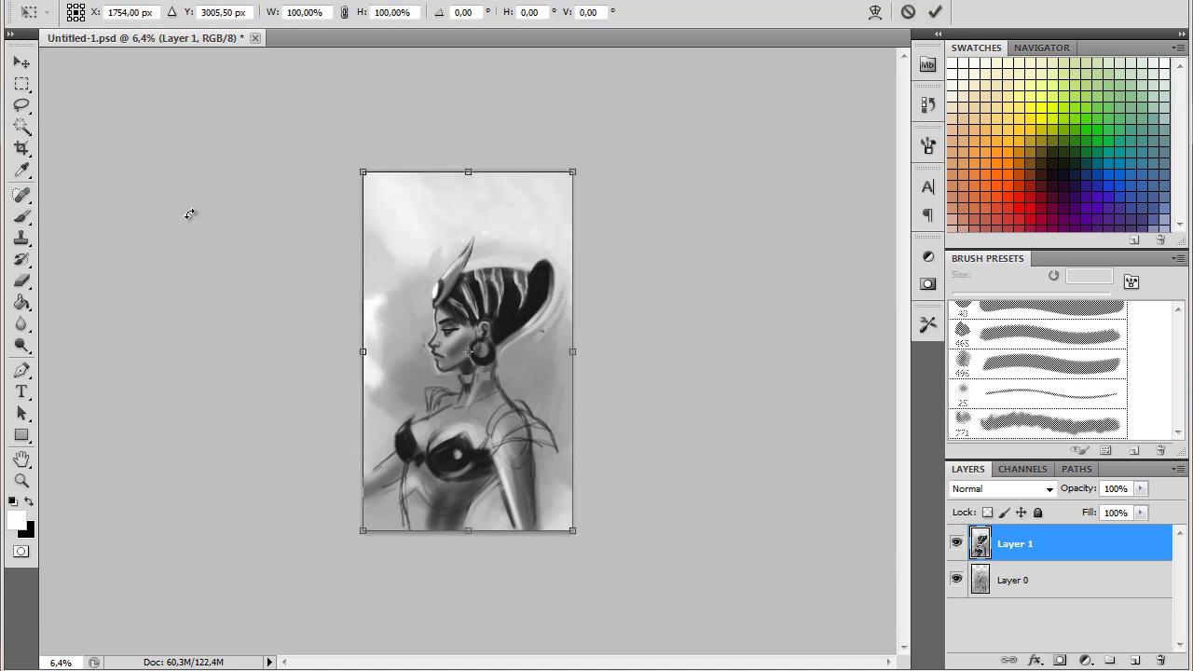
pyautogui.press('Escape')
pyautogui.hotkey('ctrl', 'shift', 'd')
pyautogui.hotkey('ctrl', 't')
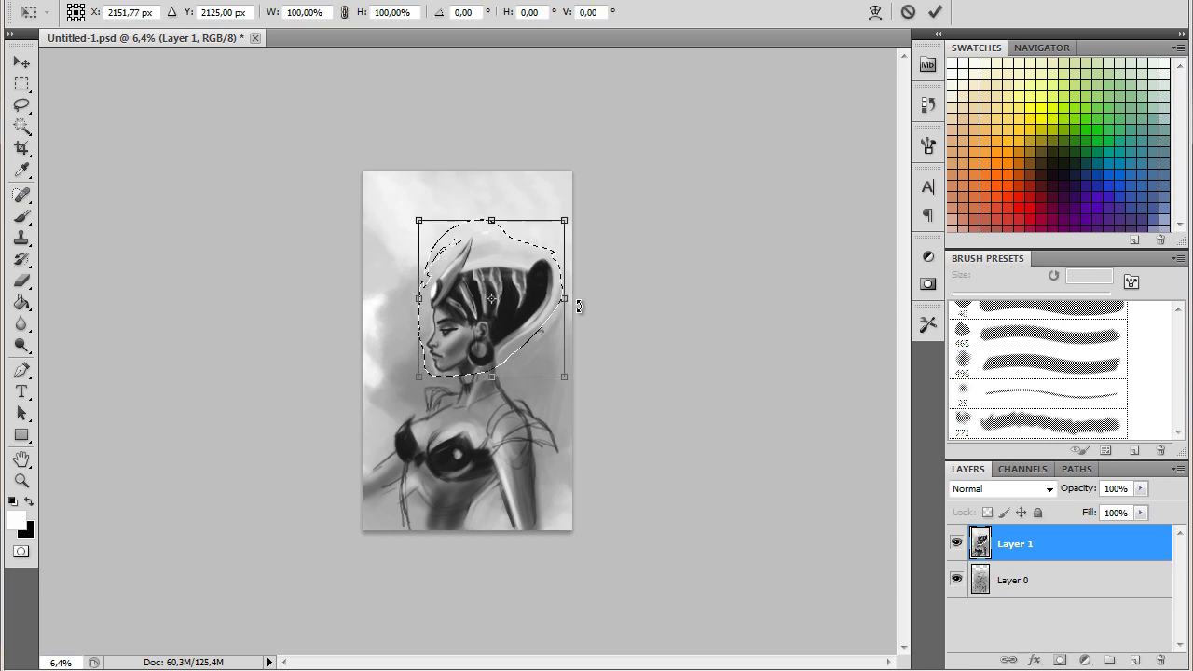
pyautogui.press('Escape')
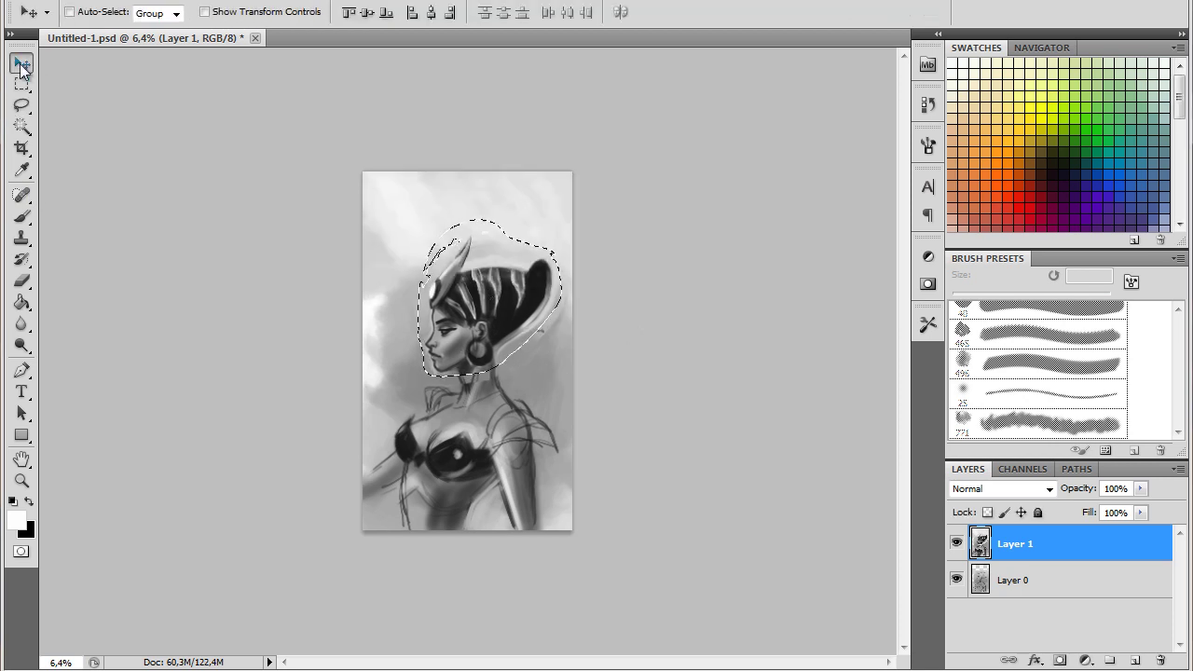
pyautogui.hotkey('ctrl', 'd')
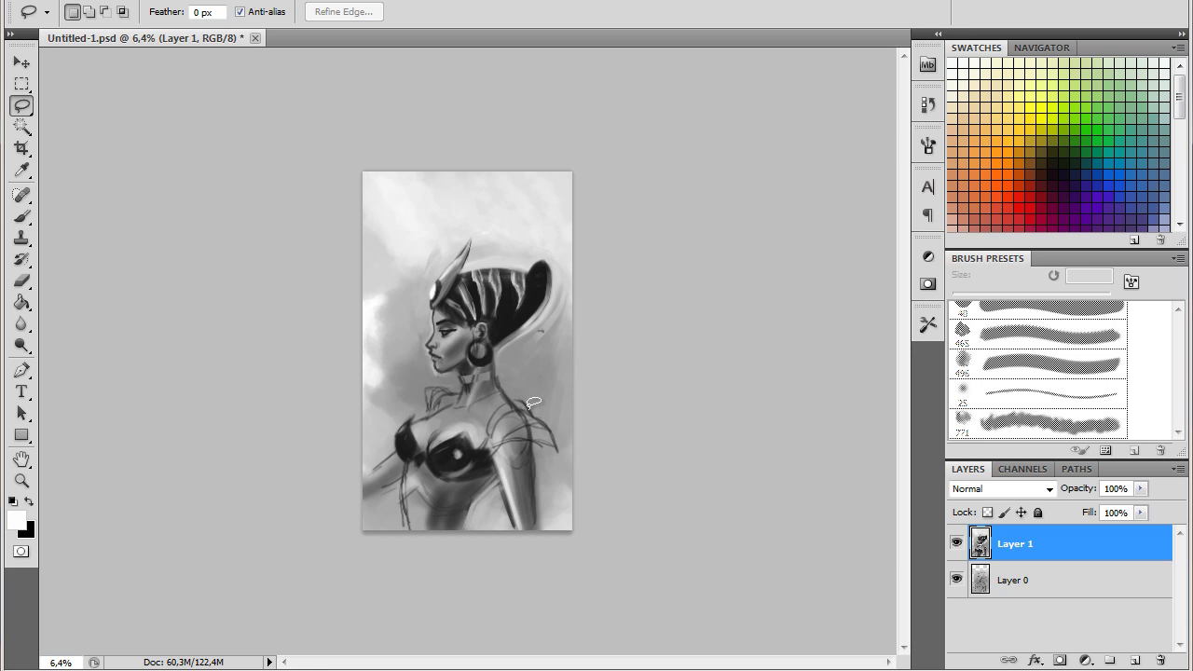
# - Repaint the neck where the moved head joins it, using the 496 brush tip at 164 px and sampled greys
pyautogui.press('b')
pyautogui.click(94, 12)
pyautogui.moveTo(118, 97); pyautogui.dragTo(173, 97)
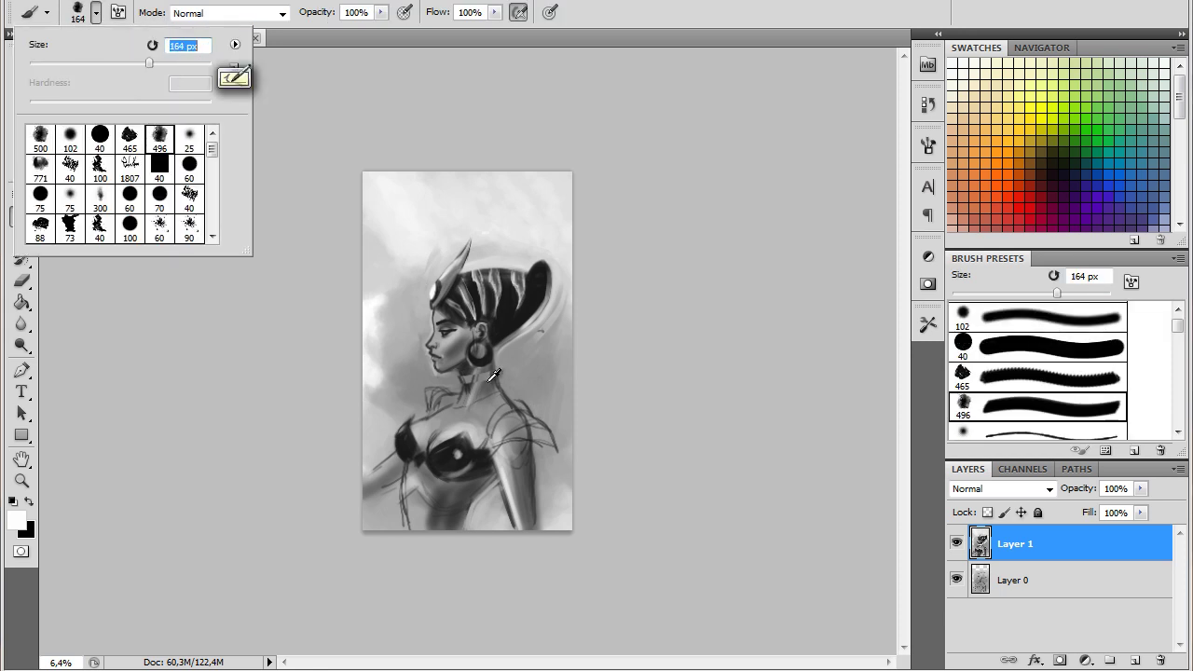
pyautogui.press('Return')
pyautogui.keyDown('alt'); pyautogui.click(467, 377); pyautogui.keyUp('alt')
pyautogui.keyDown('alt'); pyautogui.click(458, 382); pyautogui.keyUp('alt')
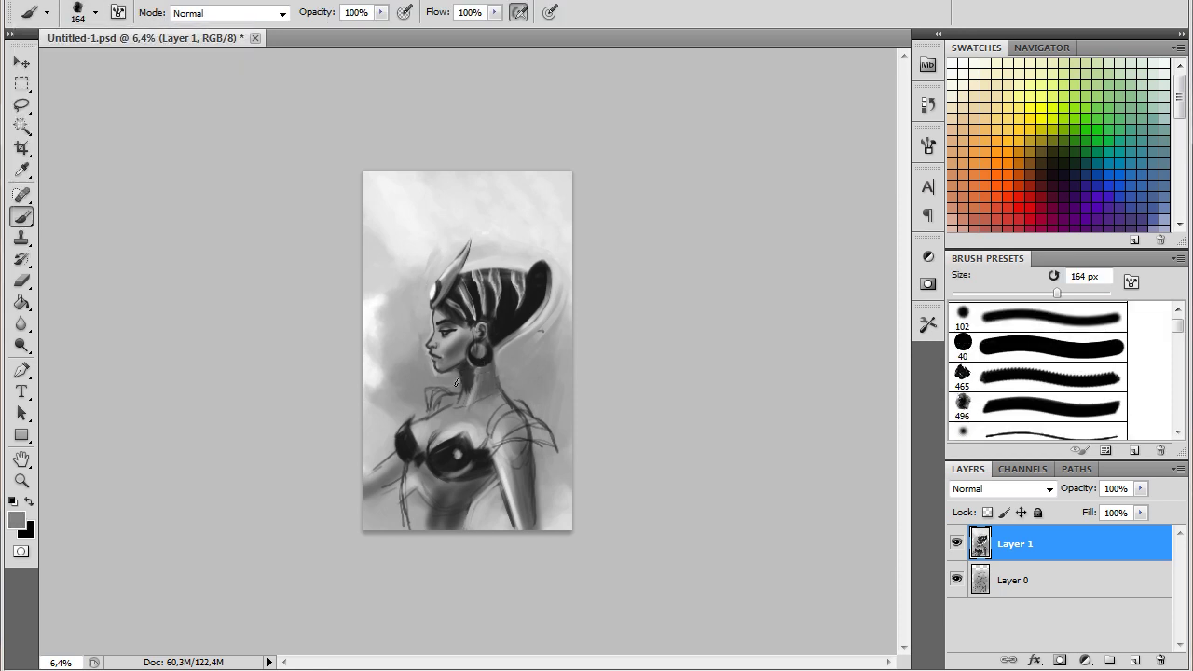
pyautogui.keyDown('alt'); pyautogui.click(480, 383); pyautogui.keyUp('alt')
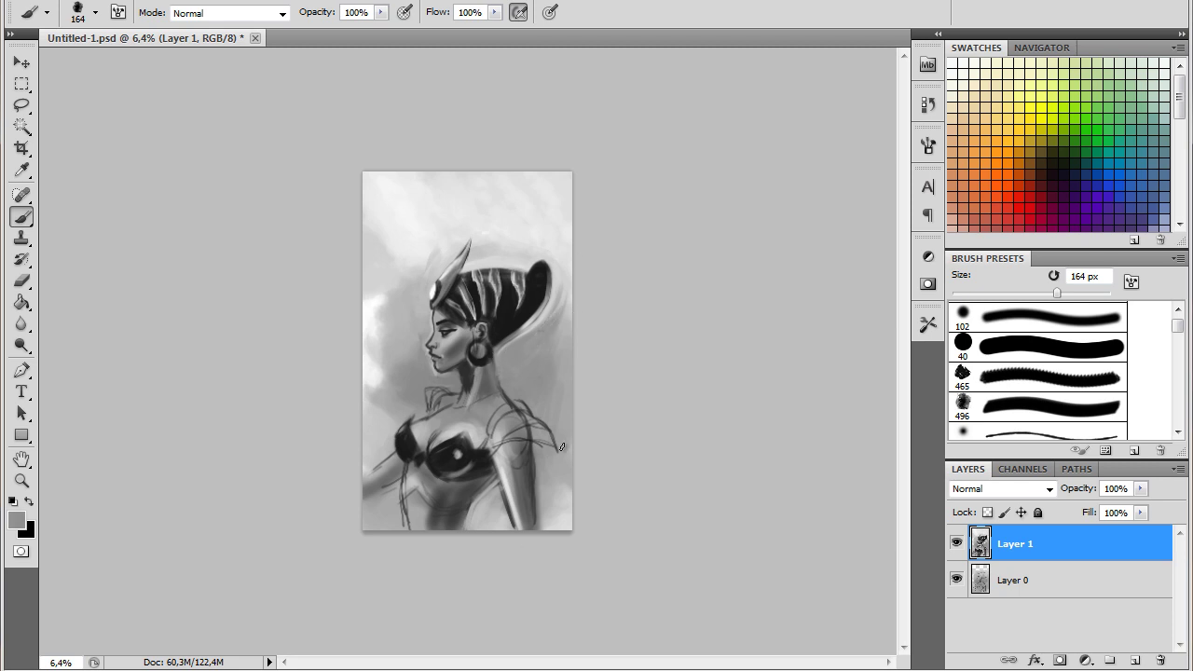
# - Shade both shoulder pads with dark strokes sampled from the headdress using the 164 px brush
pyautogui.keyDown('alt'); pyautogui.click(503, 324); pyautogui.keyUp('alt')
pyautogui.moveTo(559, 443)
pyautogui.mouseDown()
pyautogui.moveTo(508, 424)
pyautogui.moveTo(492, 402)
pyautogui.moveTo(480, 430)
pyautogui.mouseUp()
pyautogui.keyDown('alt'); pyautogui.click(491, 494); pyautogui.keyUp('alt')
pyautogui.click(94, 12)
pyautogui.click(847, 151)
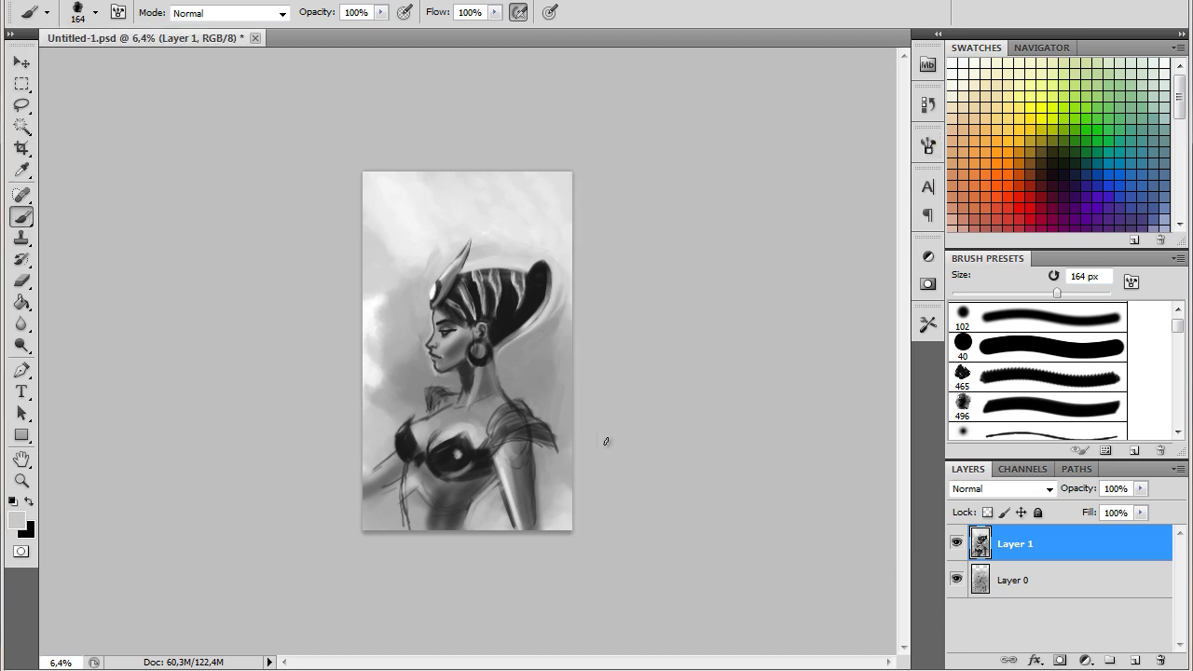
# - Refine the shoulder pads' shading and clean up their outer edges with greys sampled from the pads and background
pyautogui.keyDown('alt'); pyautogui.click(499, 417); pyautogui.keyUp('alt')
pyautogui.keyDown('alt'); pyautogui.click(457, 400); pyautogui.keyUp('alt')
pyautogui.click(94, 12)
pyautogui.click(928, 146)
pyautogui.click(928, 146)
pyautogui.keyDown('alt'); pyautogui.click(537, 385); pyautogui.keyUp('alt')
pyautogui.moveTo(556, 416); pyautogui.dragTo(558, 449)
pyautogui.keyDown('alt'); pyautogui.click(454, 382); pyautogui.keyUp('alt')
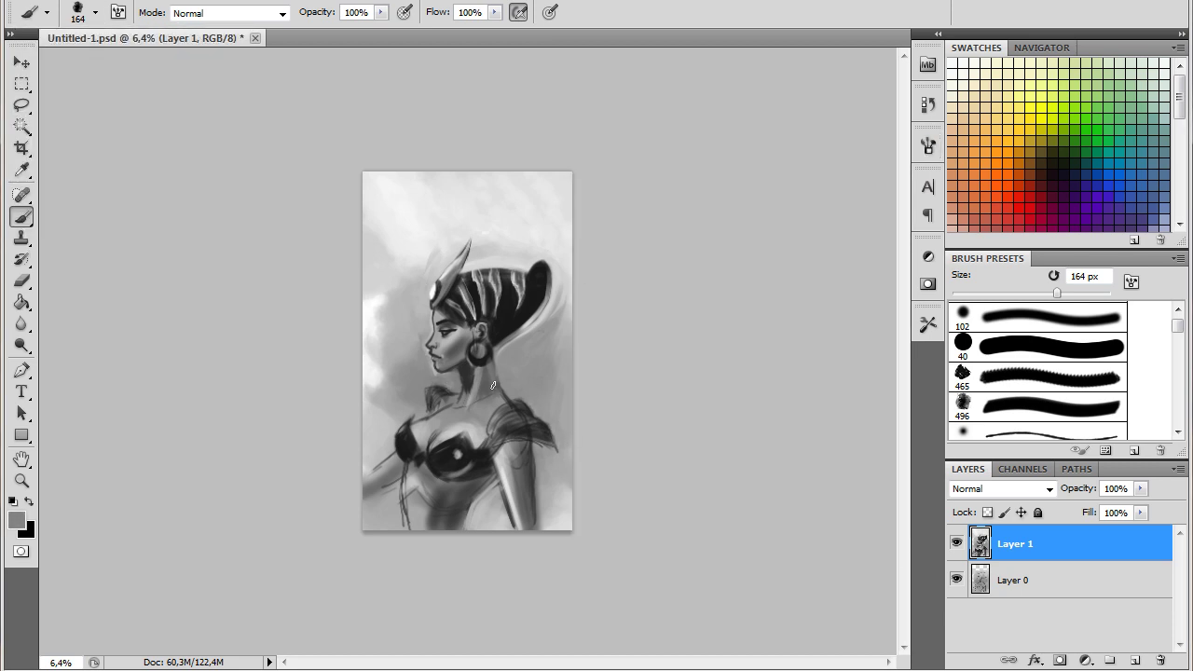
# - Lighten the near shoulder pad with fine strokes using the 496 brush tip at 96 px
pyautogui.click(94, 12)
pyautogui.click(160, 139)
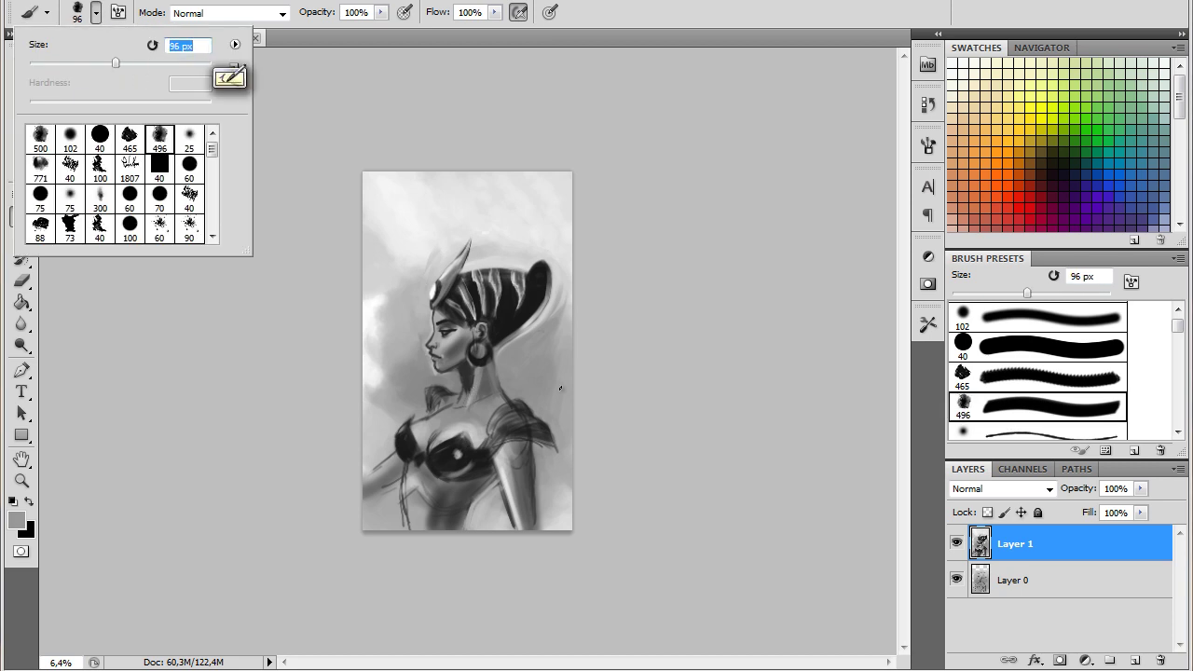
pyautogui.click(537, 407)
pyautogui.keyDown('alt'); pyautogui.click(512, 418); pyautogui.keyUp('alt')
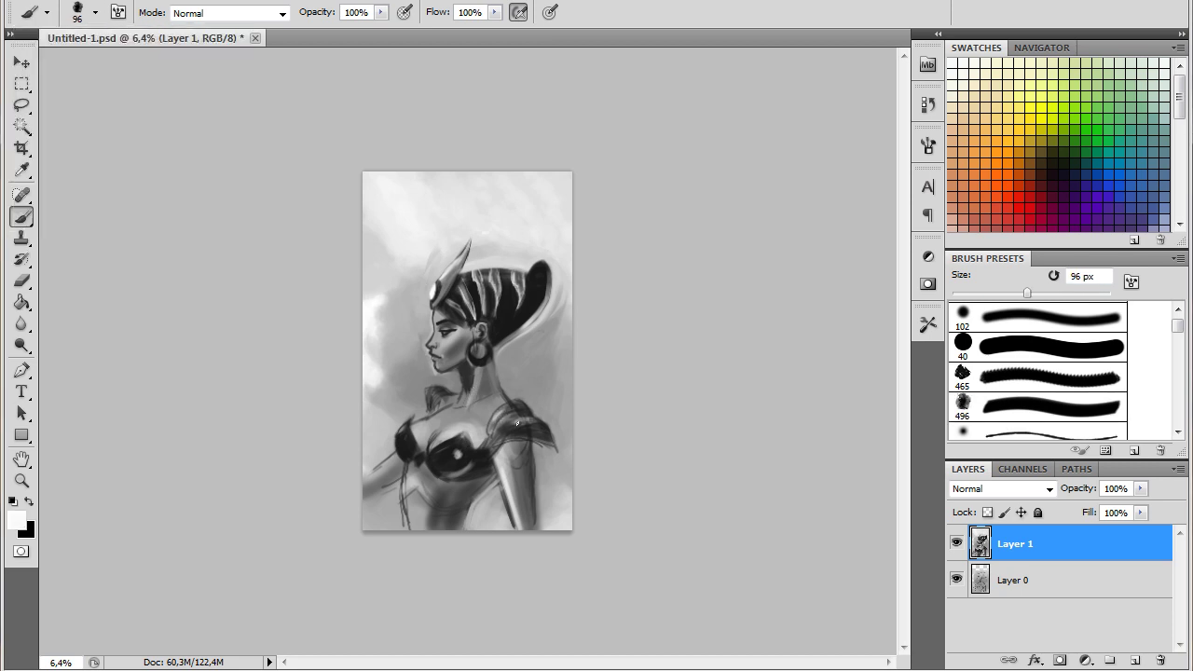
# - Zoom in on the torso and switch to the 500 brush preset at 129 px
pyautogui.press('z')
pyautogui.moveTo(468, 444); pyautogui.dragTo(536, 444)
pyautogui.rightClick(463, 286)
pyautogui.click(684, 304)
pyautogui.click(699, 421)
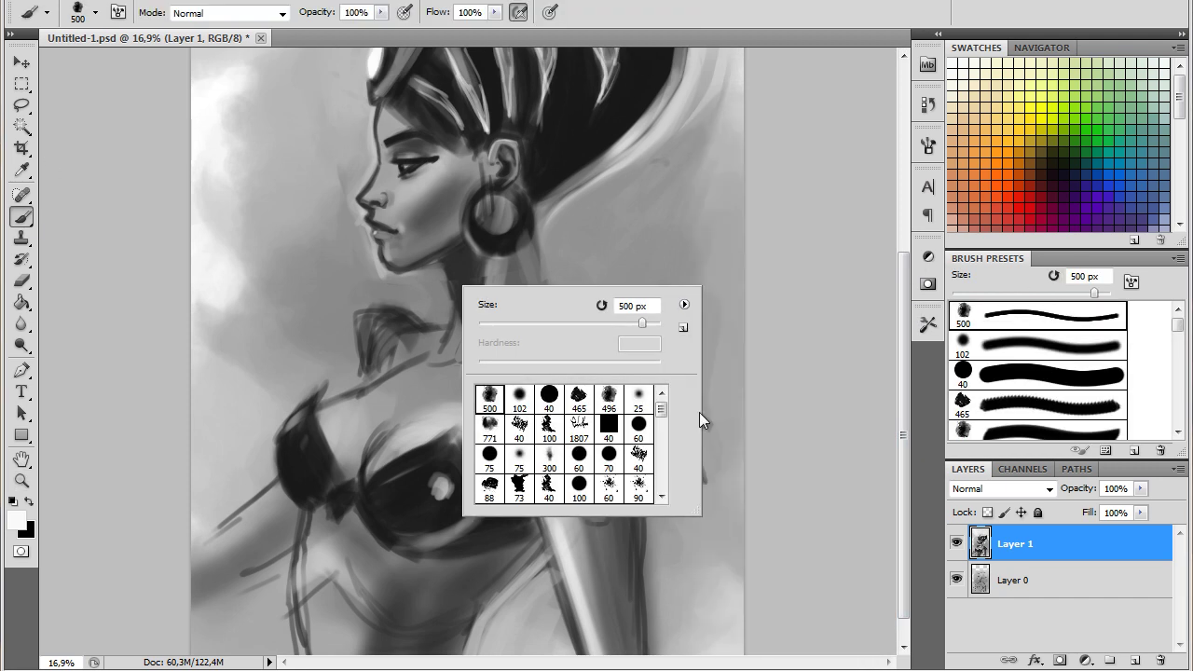
pyautogui.press('Return')
pyautogui.click(94, 12)
pyautogui.write('129')
pyautogui.press('Return')
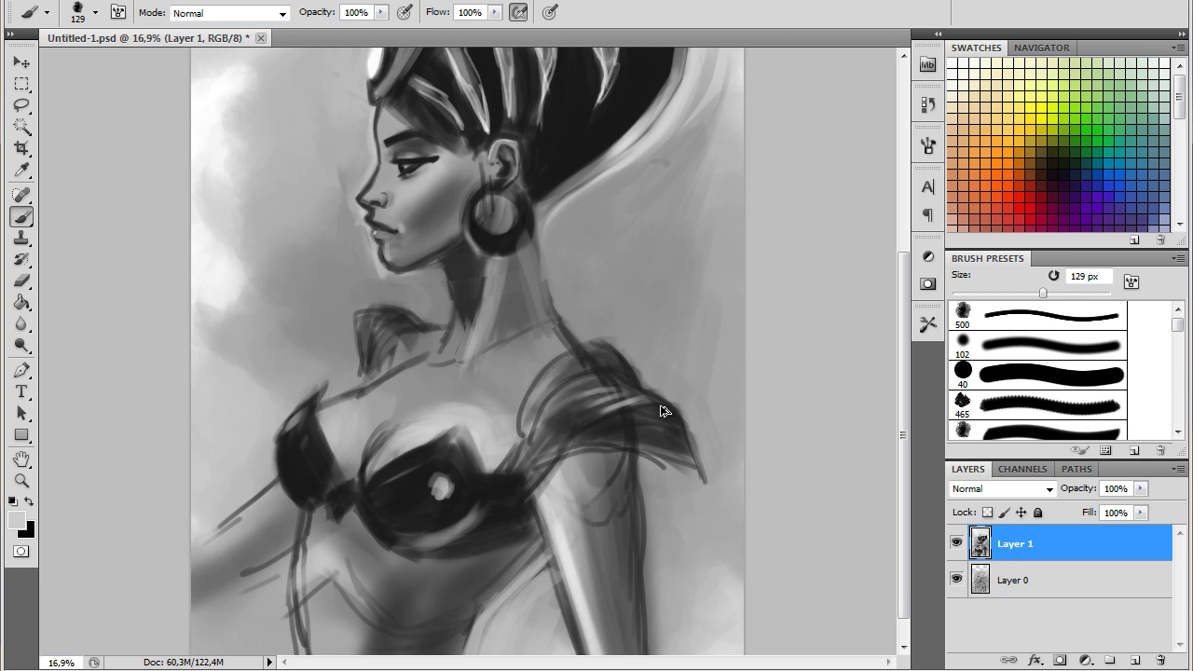
# - Paint light ridges and edge highlights on the shoulder pads with a 189 px brush
pyautogui.press('F5')
pyautogui.click(652, 152)
pyautogui.press('F5')
pyautogui.click(94, 12)
pyautogui.moveTo(209, 64); pyautogui.dragTo(237, 63)
pyautogui.press('Return')
pyautogui.moveTo(550, 359)
pyautogui.mouseDown()
pyautogui.moveTo(578, 364)
pyautogui.moveTo(606, 411)
pyautogui.mouseUp()
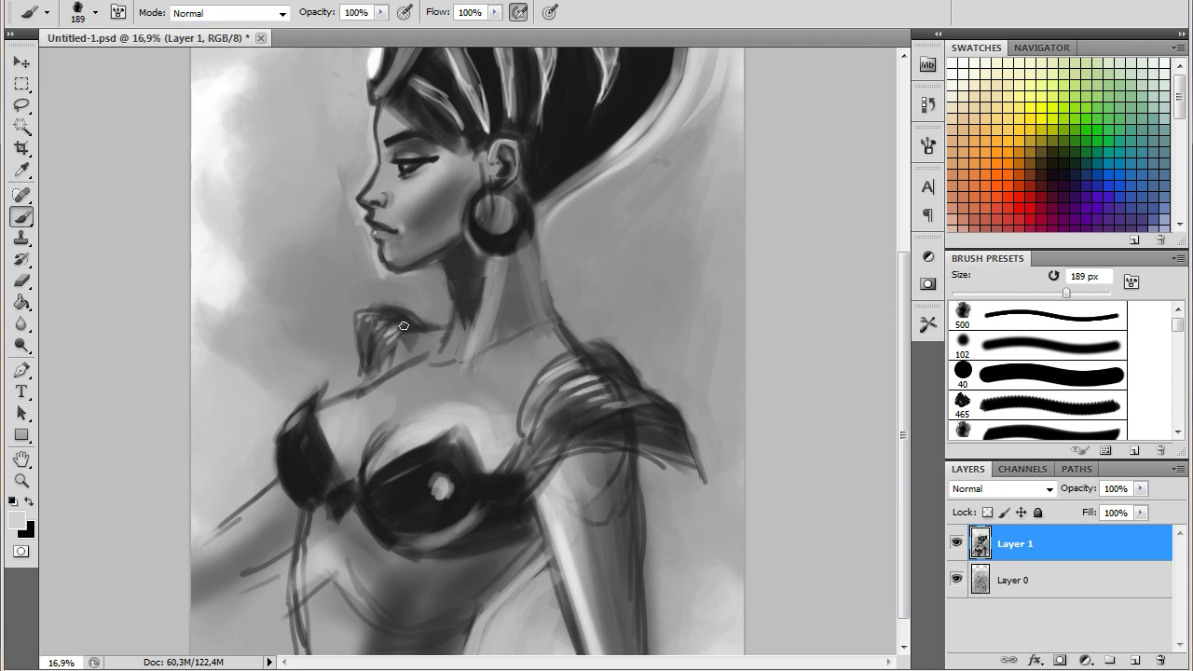
pyautogui.moveTo(561, 373)
pyautogui.mouseDown()
pyautogui.moveTo(643, 386)
pyautogui.moveTo(697, 464)
pyautogui.mouseUp()
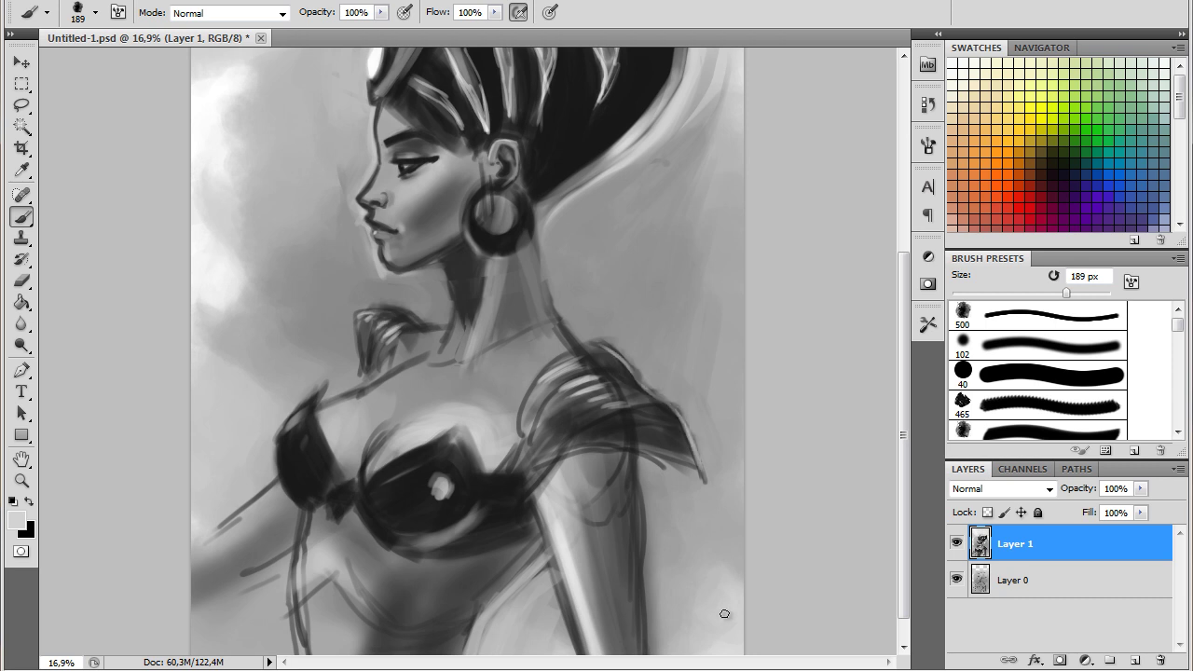
# - Reshape the far shoulder pad's outer edge and repaint the back of the neck with sampled greys
pyautogui.keyDown('alt'); pyautogui.click(457, 303); pyautogui.keyUp('alt')
pyautogui.moveTo(350, 312); pyautogui.dragTo(355, 333)
pyautogui.keyDown('alt'); pyautogui.click(447, 290); pyautogui.keyUp('alt')
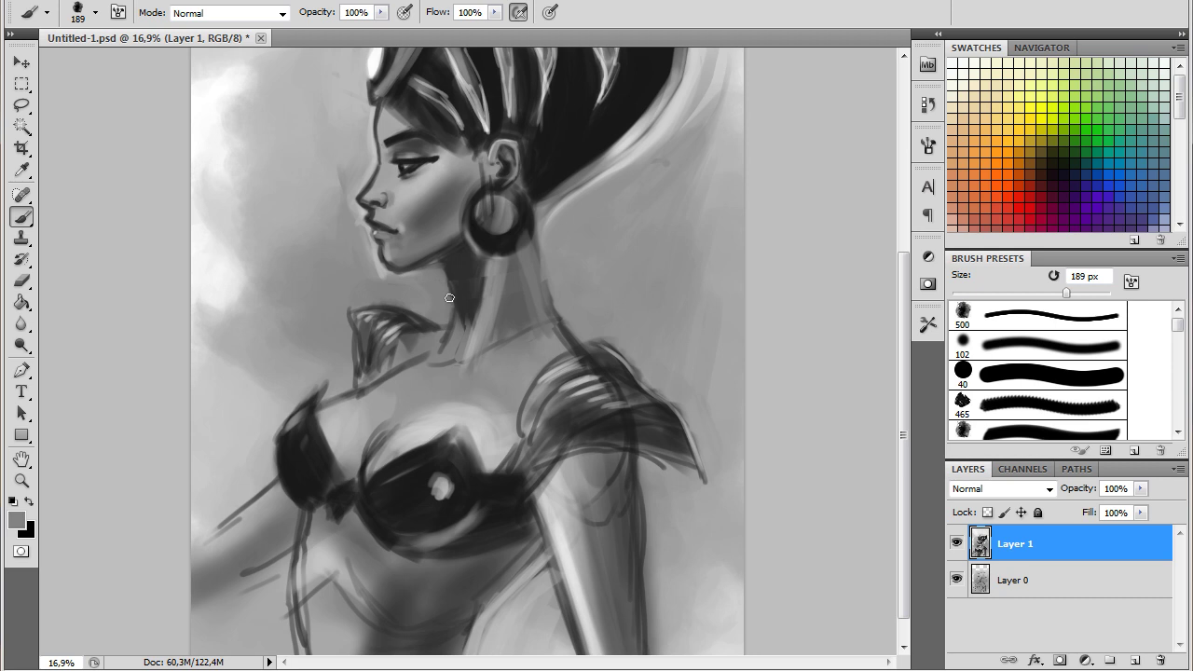
pyautogui.keyDown('alt'); pyautogui.click(502, 265); pyautogui.keyUp('alt')
pyautogui.moveTo(534, 241); pyautogui.dragTo(557, 321)
pyautogui.keyDown('alt'); pyautogui.click(538, 254); pyautogui.keyUp('alt')
# - Darken the inside and upper edge of the far shoulder pad with tones sampled from the neck shadow
pyautogui.keyDown('alt'); pyautogui.click(454, 312); pyautogui.keyUp('alt')
pyautogui.moveTo(433, 324); pyautogui.dragTo(382, 349)
pyautogui.moveTo(439, 316)
pyautogui.mouseDown()
pyautogui.moveTo(377, 346)
pyautogui.moveTo(347, 311)
pyautogui.mouseUp()
pyautogui.keyDown('alt'); pyautogui.click(449, 274); pyautogui.keyUp('alt')
# - Enlarge the brush and smooth the shading down the near upper arm with a sampled grey
pyautogui.click(95, 11)
pyautogui.moveTo(99, 56); pyautogui.dragTo(131, 56)
pyautogui.click(494, 281)
pyautogui.keyDown('alt'); pyautogui.click(561, 506); pyautogui.keyUp('alt')
pyautogui.moveTo(587, 447); pyautogui.dragTo(587, 624)
pyautogui.scroll(-1, 874, 395)
# - Refine the light and shadow down the neck with a 182 px brush and sampled greys
pyautogui.keyDown('alt'); pyautogui.click(433, 270); pyautogui.keyUp('alt')
pyautogui.click(94, 11)
pyautogui.moveTo(130, 56); pyautogui.dragTo(98, 56)
pyautogui.press('Return')
pyautogui.keyDown('alt'); pyautogui.click(508, 261); pyautogui.keyUp('alt')
pyautogui.moveTo(493, 278); pyautogui.dragTo(464, 326)
# - Add bright highlights to the far bodice cup and the top of the near shoulder pad
pyautogui.keyDown('alt'); pyautogui.click(441, 455); pyautogui.keyUp('alt')
pyautogui.moveTo(284, 401); pyautogui.dragTo(287, 406)
pyautogui.keyDown('alt'); pyautogui.click(297, 388); pyautogui.keyUp('alt')
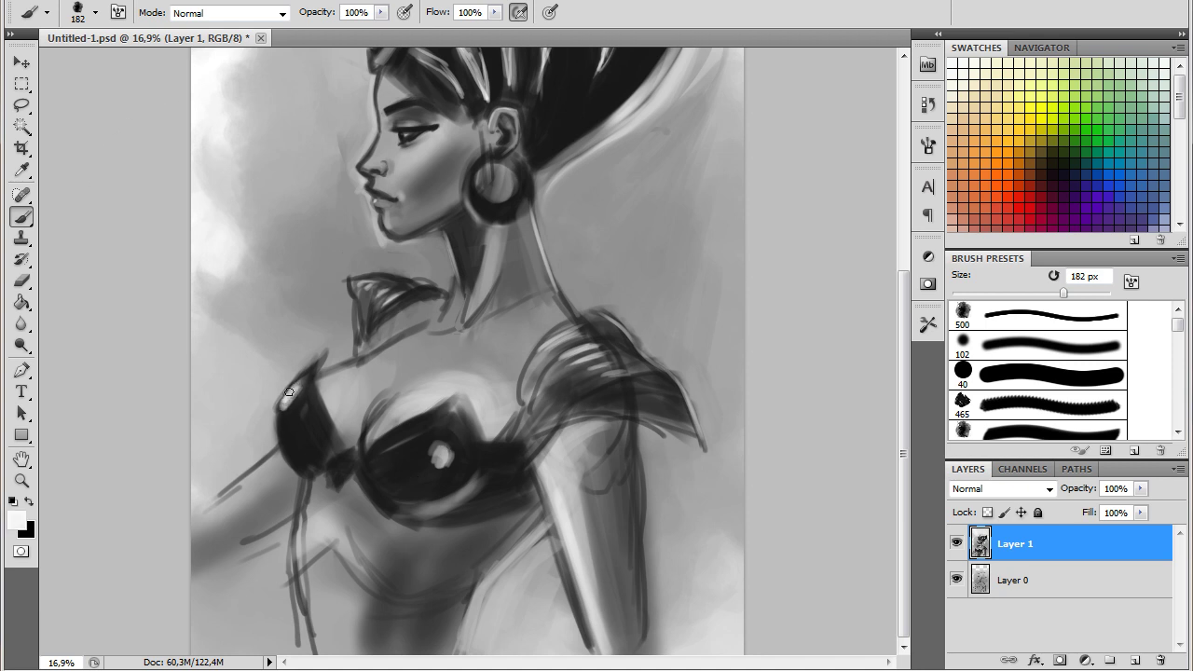
pyautogui.moveTo(593, 345); pyautogui.dragTo(575, 328)
# - Smooth the light band along the near upper arm with a 298 px brush and sampled greys
pyautogui.click(94, 12)
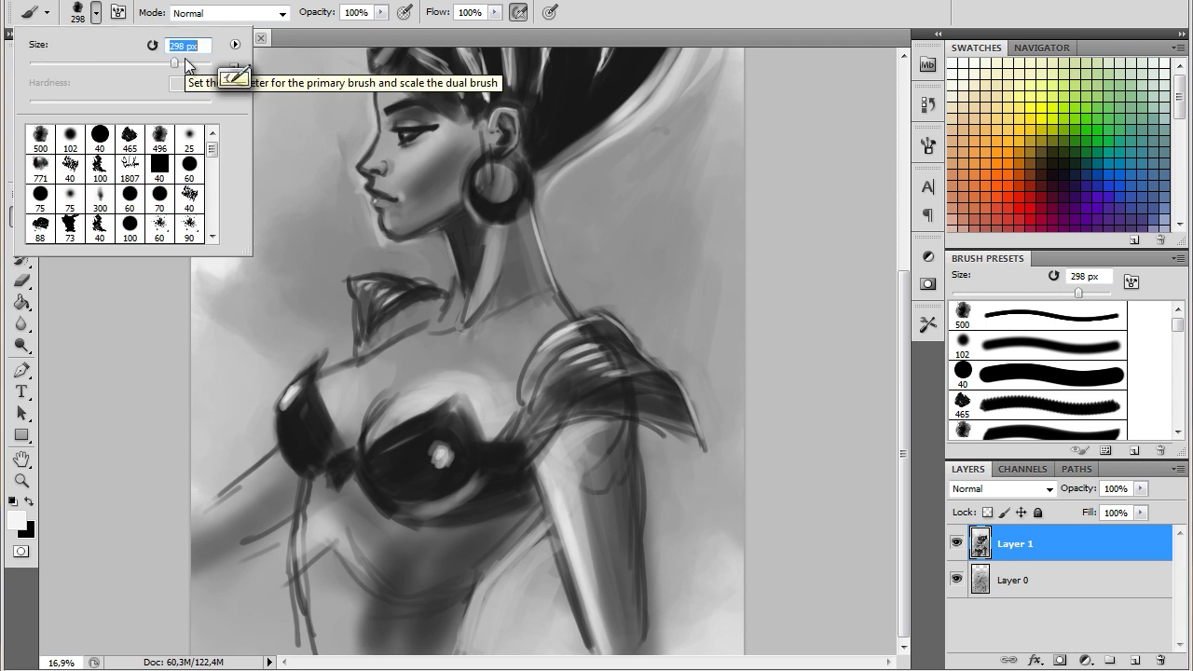
pyautogui.keyDown('alt'); pyautogui.click(363, 126); pyautogui.keyUp('alt')
pyautogui.keyDown('alt'); pyautogui.click(575, 465); pyautogui.keyUp('alt')
pyautogui.moveTo(597, 521); pyautogui.dragTo(601, 611)
pyautogui.moveTo(597, 480)
pyautogui.mouseDown()
pyautogui.moveTo(606, 652)
pyautogui.moveTo(559, 648)
pyautogui.mouseUp()
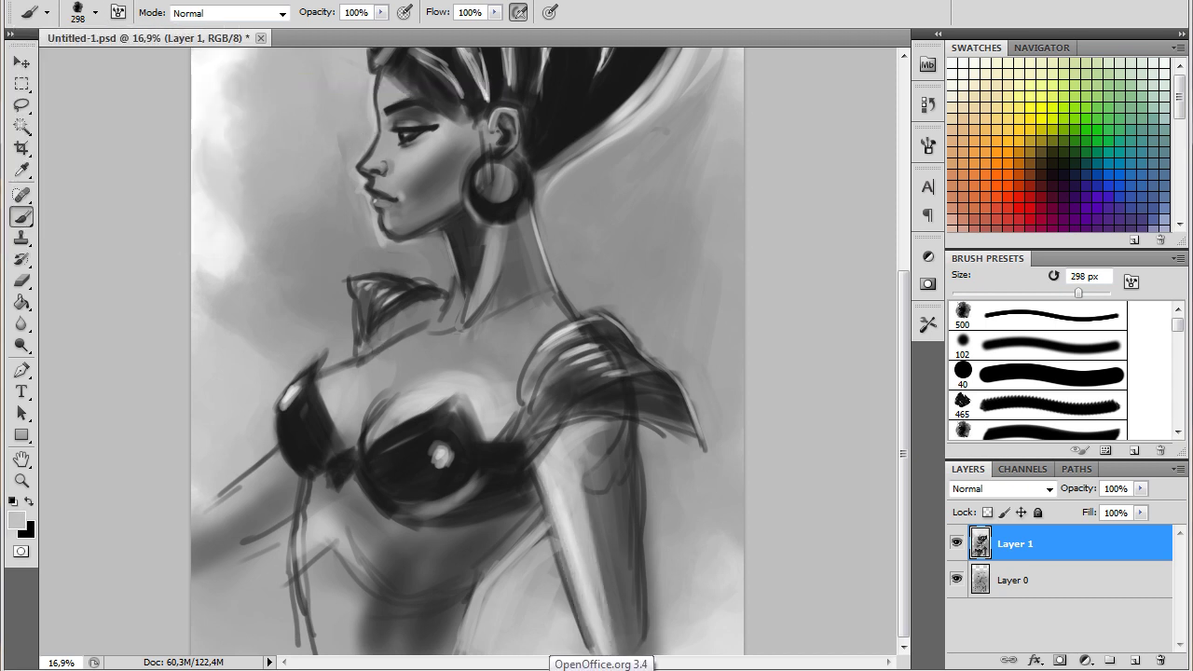
# - Darken the far bodice cup and trace light rim lines along both cups' edges with a 125 px brush
pyautogui.keyDown('alt'); pyautogui.click(317, 421); pyautogui.keyUp('alt')
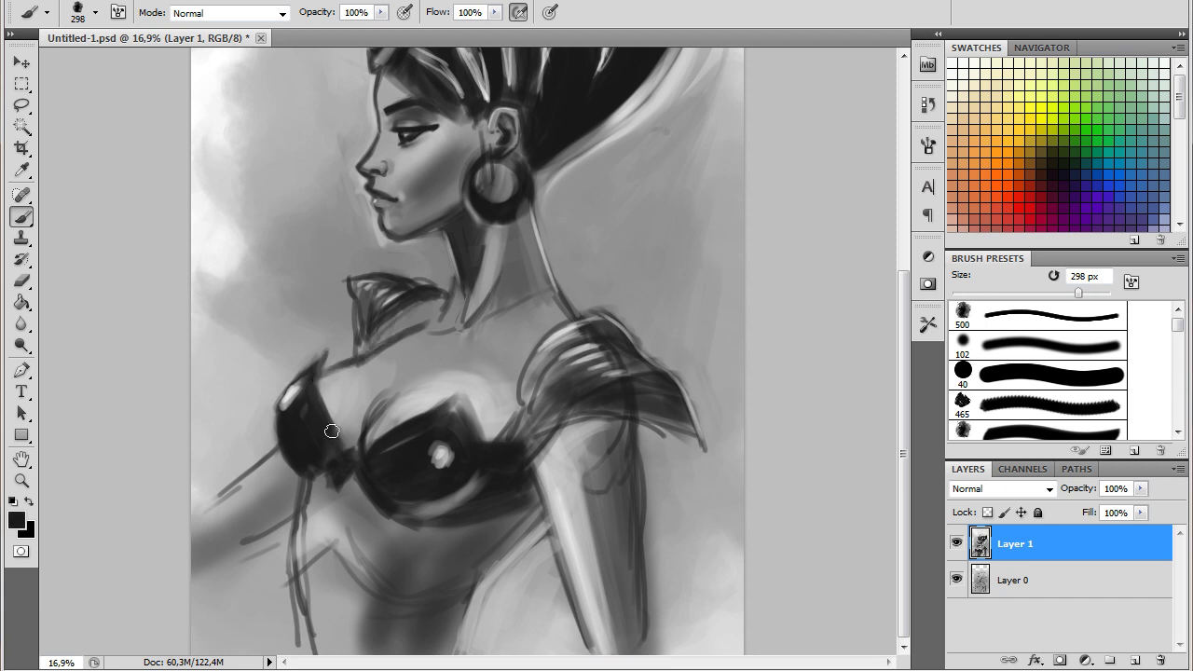
pyautogui.click(94, 12)
pyautogui.keyDown('alt'); pyautogui.click(497, 389); pyautogui.keyUp('alt')
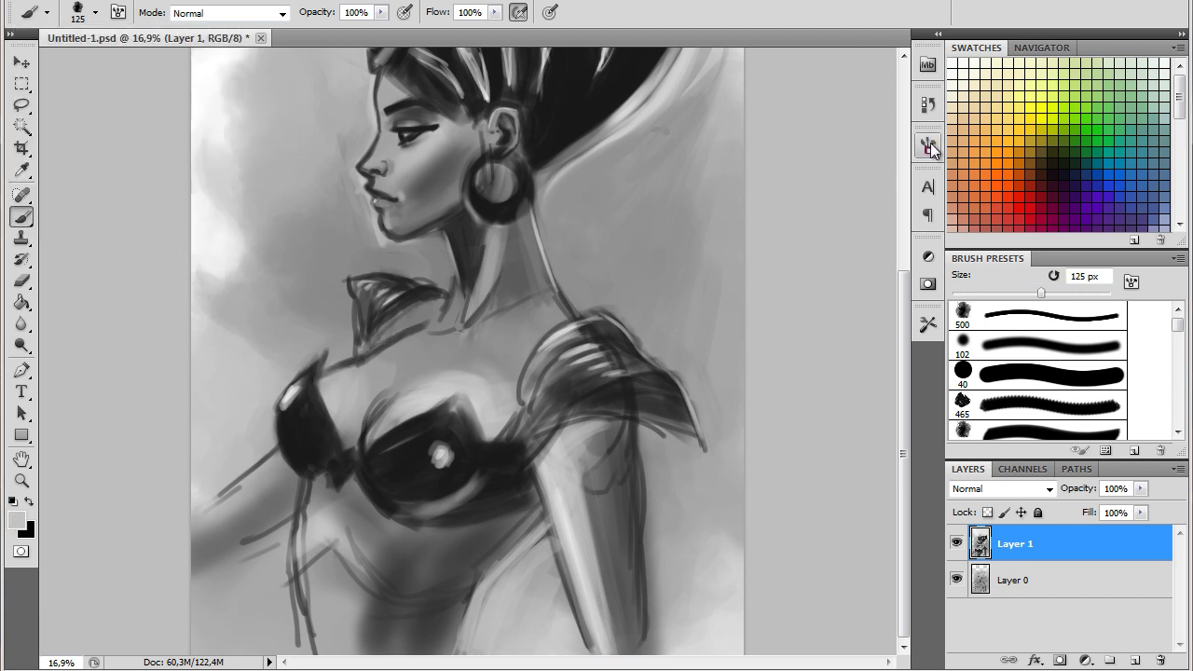
pyautogui.moveTo(372, 455); pyautogui.dragTo(479, 440)
pyautogui.keyDown('alt'); pyautogui.click(462, 374); pyautogui.keyUp('alt')
pyautogui.moveTo(445, 396); pyautogui.dragTo(470, 438)
pyautogui.keyDown('alt'); pyautogui.click(320, 367); pyautogui.keyUp('alt')
pyautogui.moveTo(316, 368); pyautogui.dragTo(331, 454)
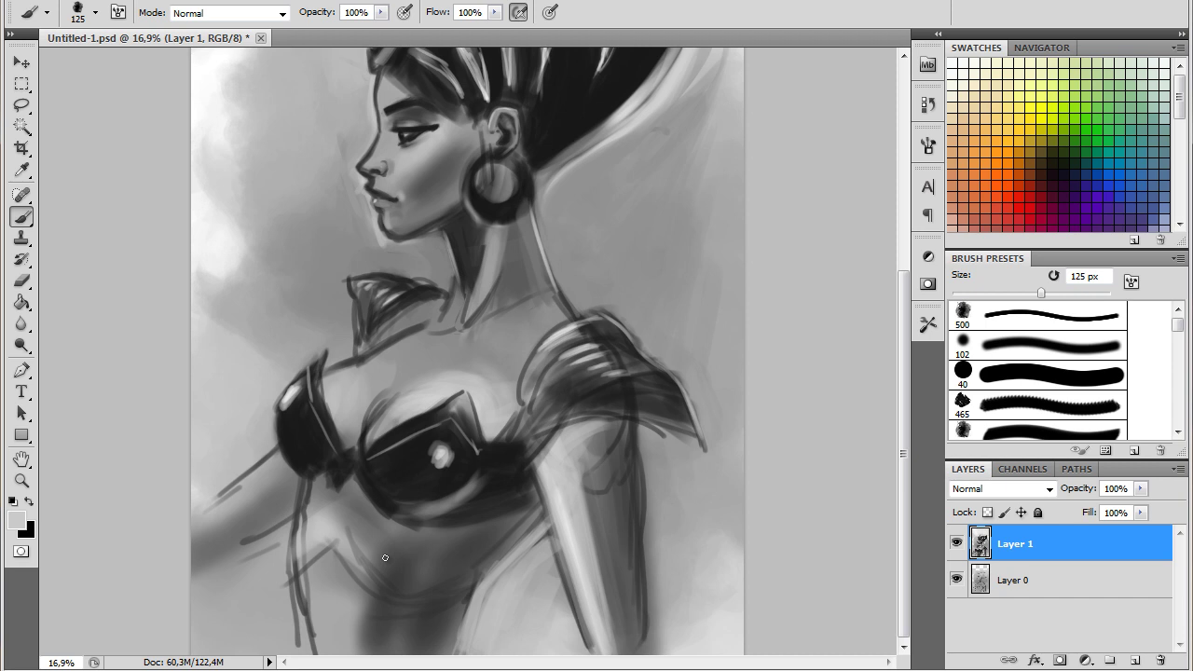
# - Darken the underside of the near bodice cup and the outer edge of the near shoulder pad with a sampled black
pyautogui.keyDown('alt'); pyautogui.click(426, 477); pyautogui.keyUp('alt')
pyautogui.moveTo(393, 520); pyautogui.dragTo(540, 508)
pyautogui.moveTo(596, 322)
pyautogui.mouseDown()
pyautogui.moveTo(503, 438)
pyautogui.moveTo(704, 445)
pyautogui.mouseUp()
pyautogui.click(95, 12)
pyautogui.click(627, 394)
pyautogui.click(94, 12)
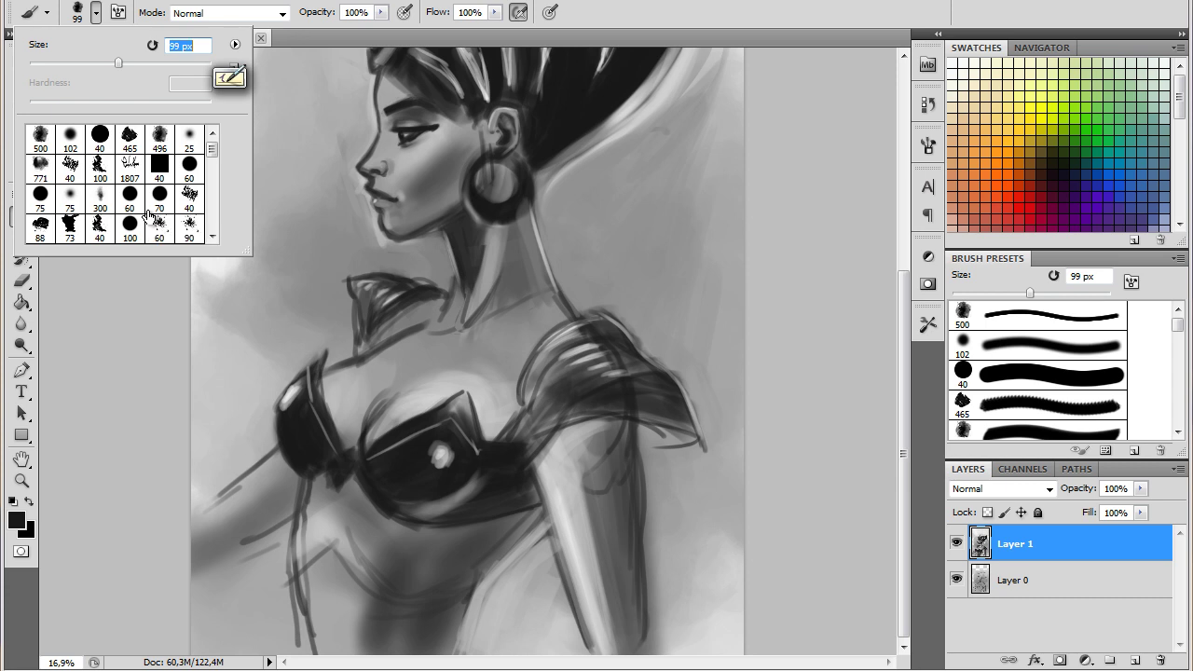
# - Darken the strap joining the near cup to the shoulder pad with a 401 px brush
pyautogui.moveTo(118, 63); pyautogui.dragTo(154, 62)
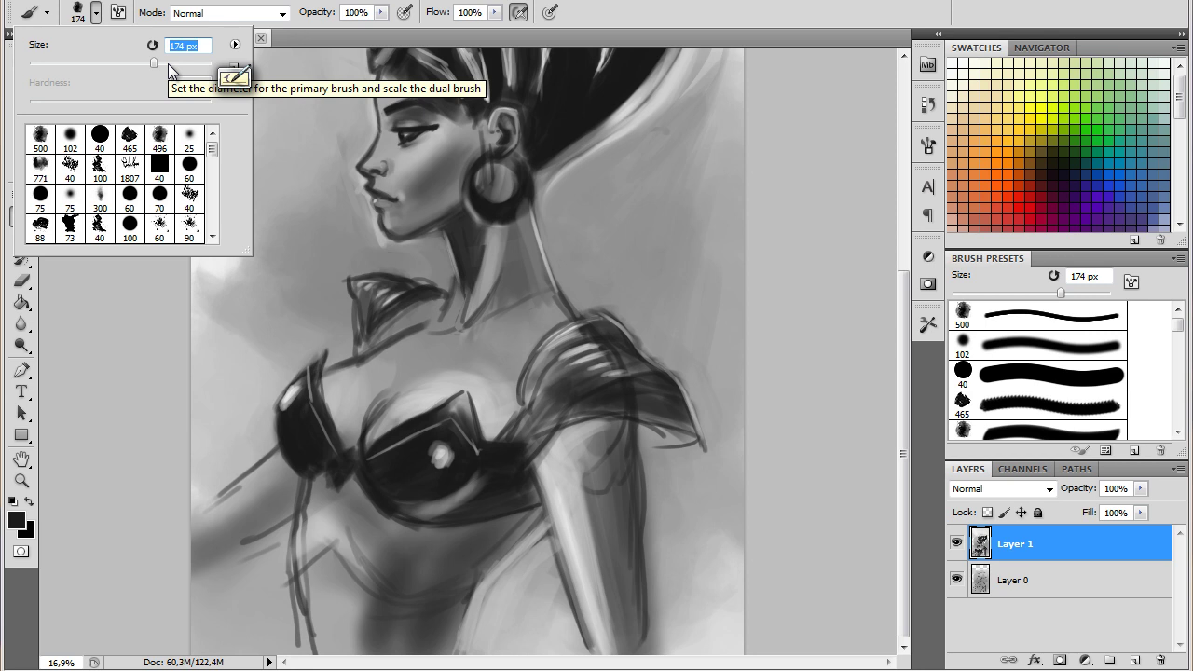
pyautogui.press('z')
pyautogui.hotkey('ctrl', '0')
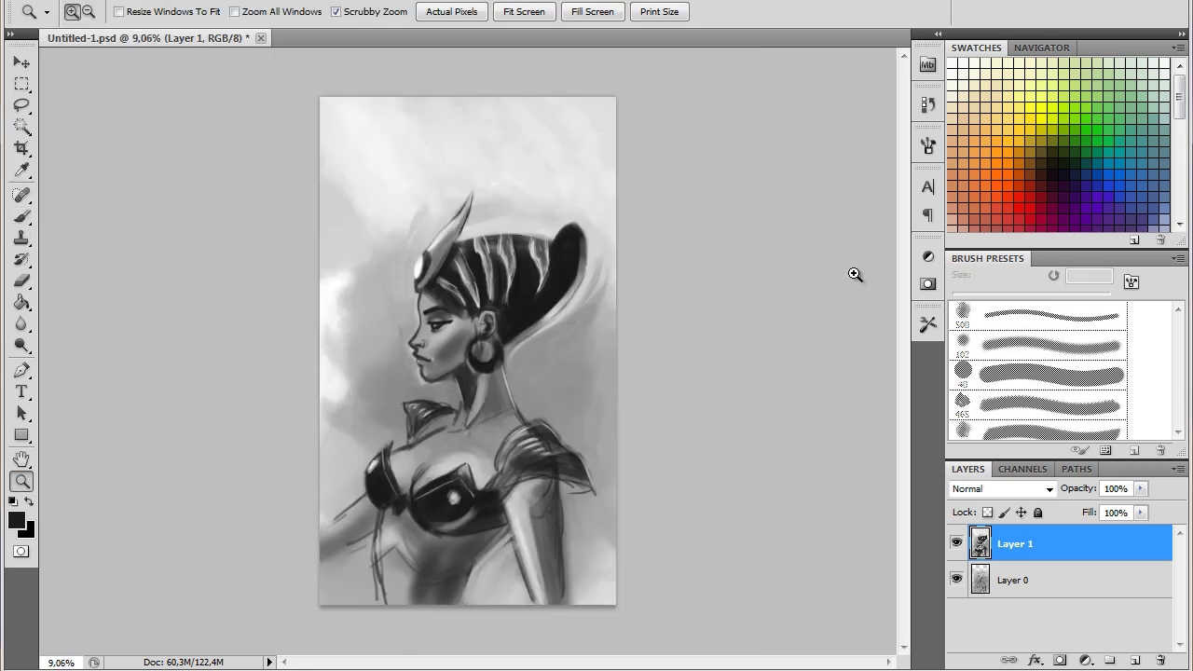
pyautogui.press('b')
pyautogui.click(95, 12)
pyautogui.press('F5')
pyautogui.press('F5')
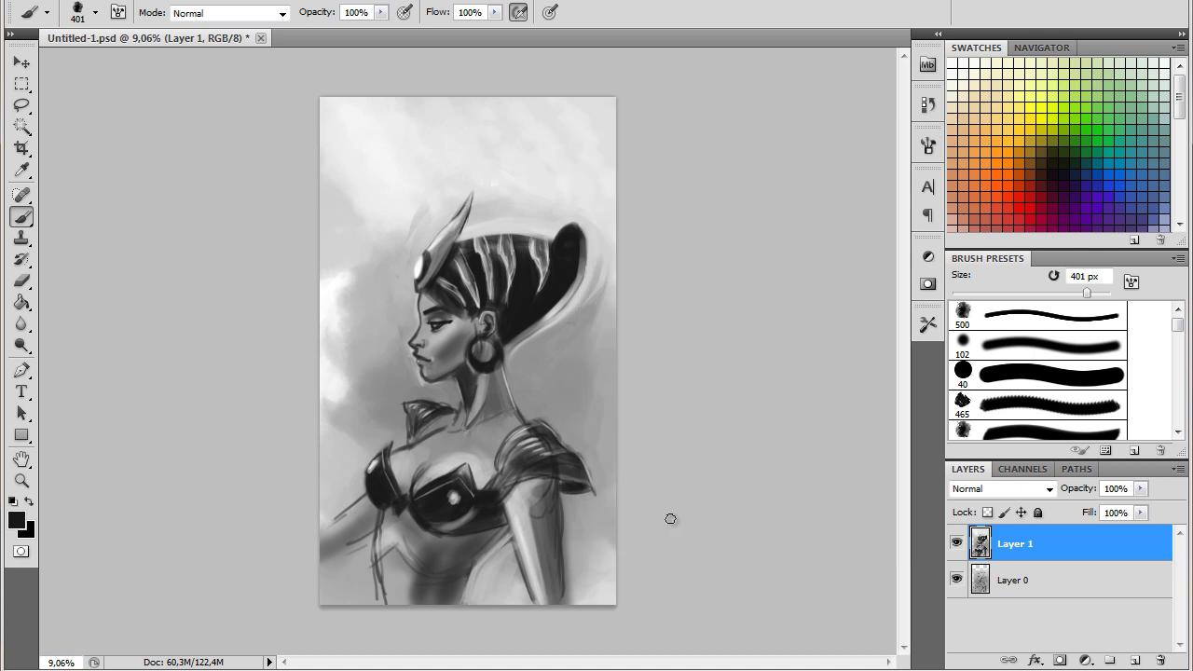
pyautogui.moveTo(484, 491)
pyautogui.mouseDown()
pyautogui.moveTo(550, 470)
pyautogui.moveTo(508, 457)
pyautogui.mouseUp()
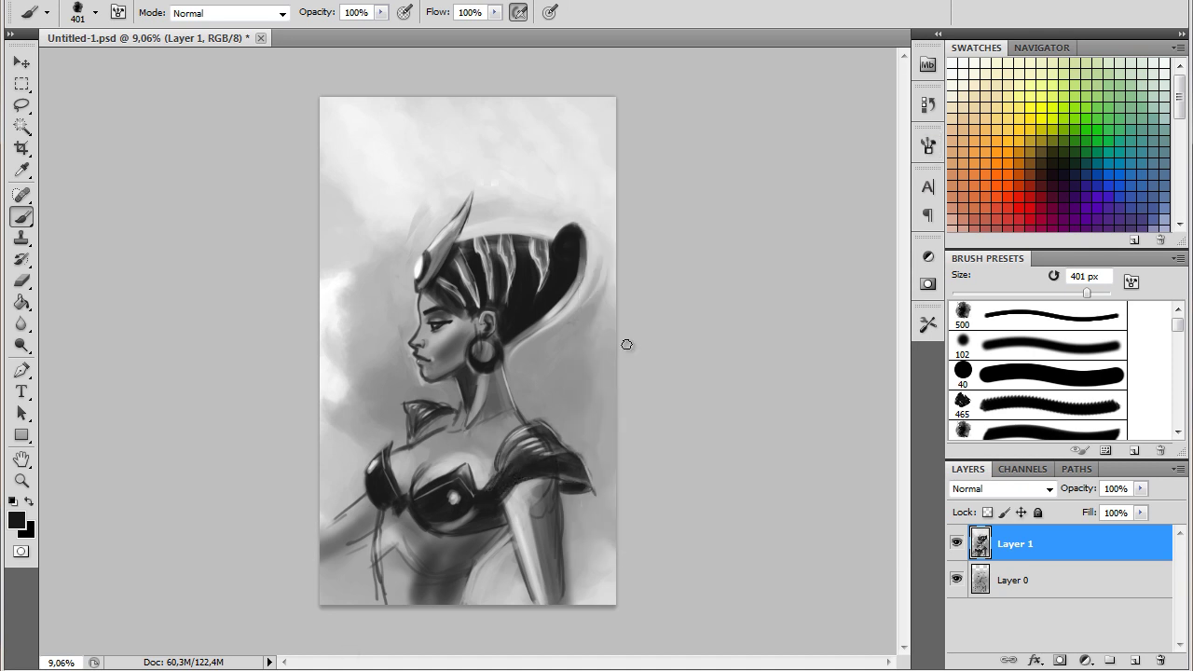
# - Paint a dark curved band beneath both bodice cups with a 172 px brush and clean its lower edge with sampled greys
pyautogui.press('[')
pyautogui.press('[')
pyautogui.press('[')
pyautogui.press('[')
pyautogui.moveTo(382, 536); pyautogui.dragTo(503, 545)
pyautogui.press('x')
pyautogui.keyDown('alt'); pyautogui.click(502, 534); pyautogui.keyUp('alt')
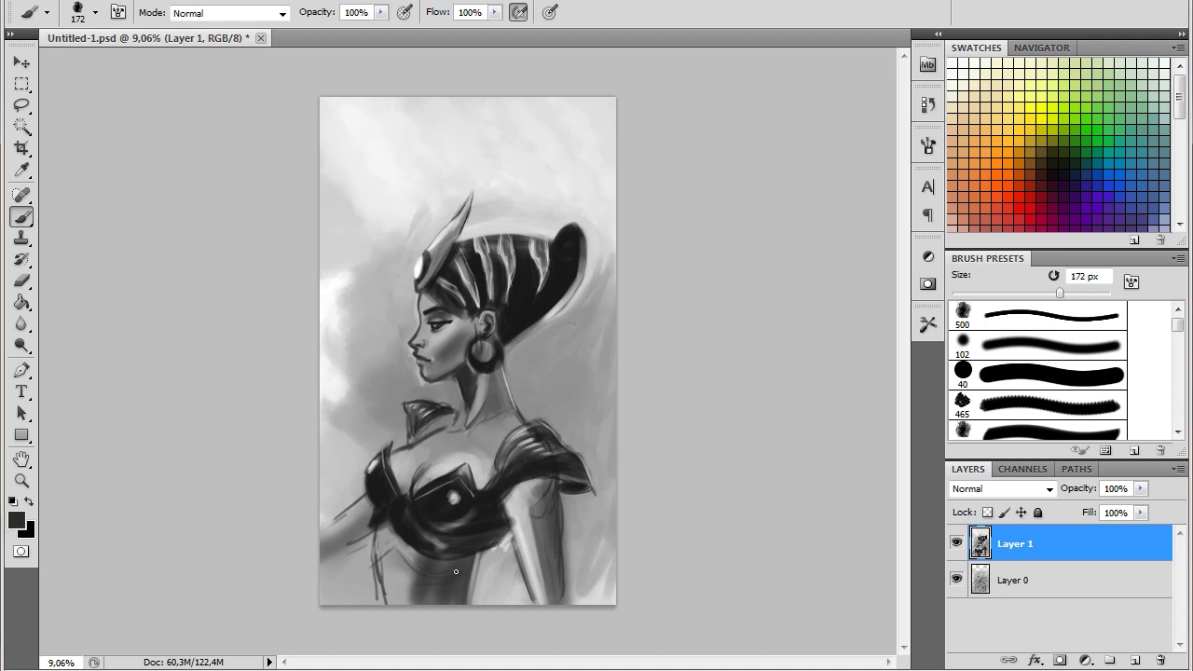
pyautogui.keyDown('alt'); pyautogui.click(493, 545); pyautogui.keyUp('alt')
pyautogui.keyDown('alt'); pyautogui.click(462, 557); pyautogui.keyUp('alt')
# - Reshape the far shoulder collar with sampled dark and light greys using the 172 px brush
pyautogui.keyDown('alt'); pyautogui.click(522, 440); pyautogui.keyUp('alt')
pyautogui.keyDown('alt'); pyautogui.click(437, 418); pyautogui.keyUp('alt')
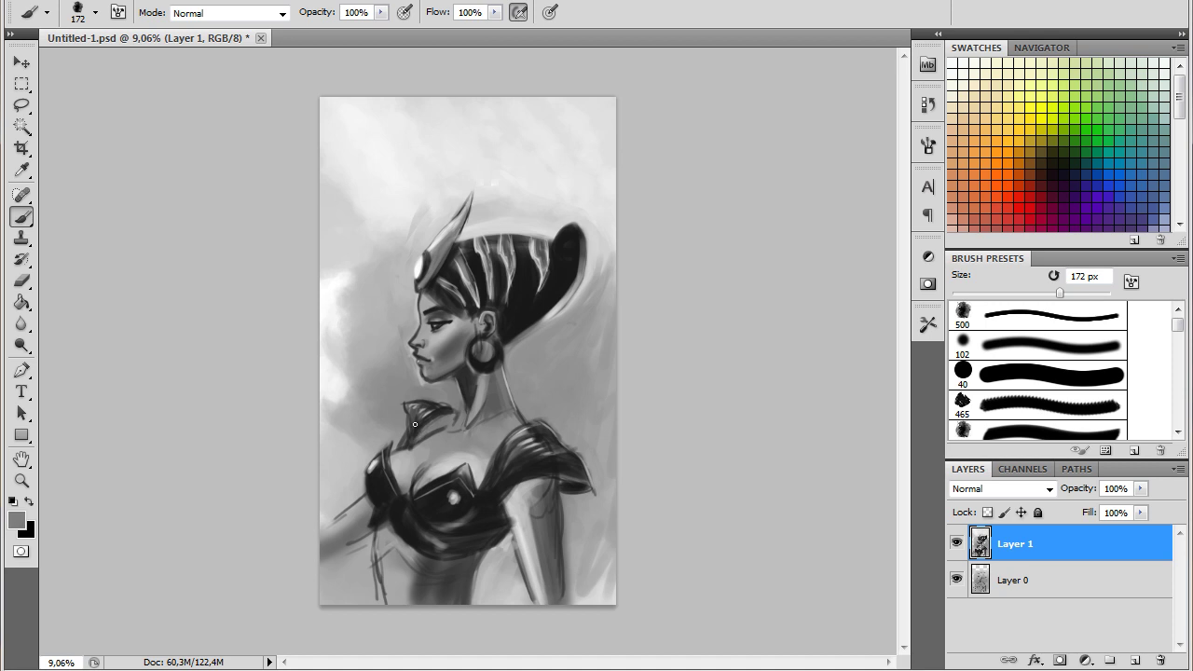
pyautogui.click(957, 545)
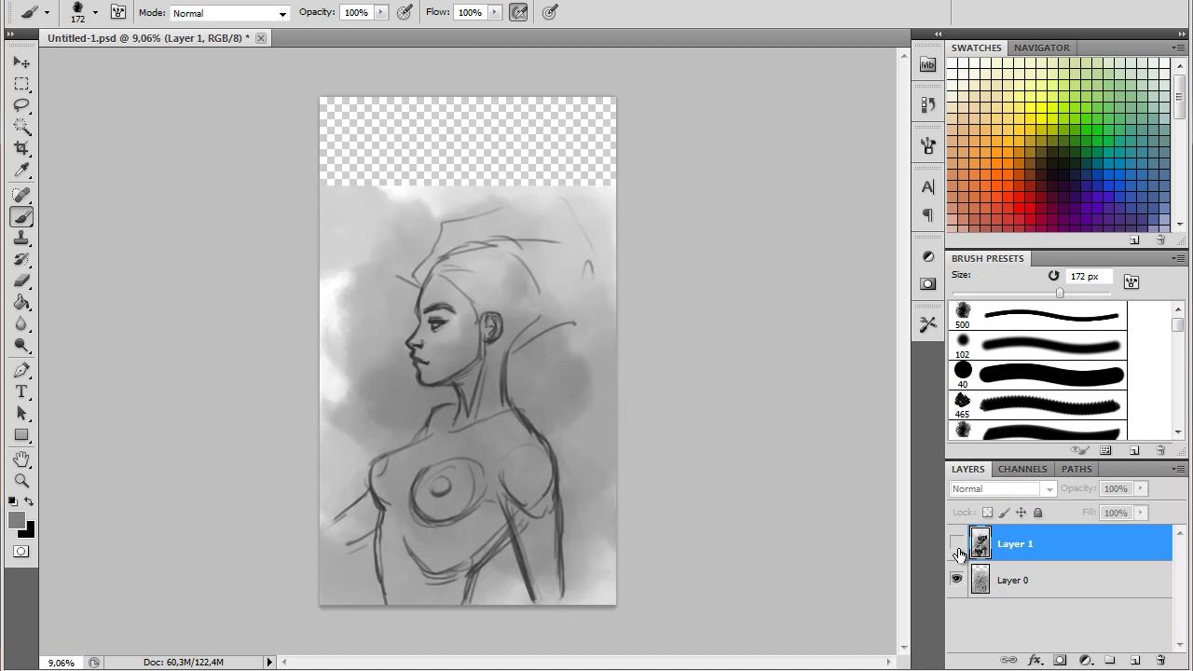
pyautogui.keyDown('alt'); pyautogui.click(424, 413); pyautogui.keyUp('alt')
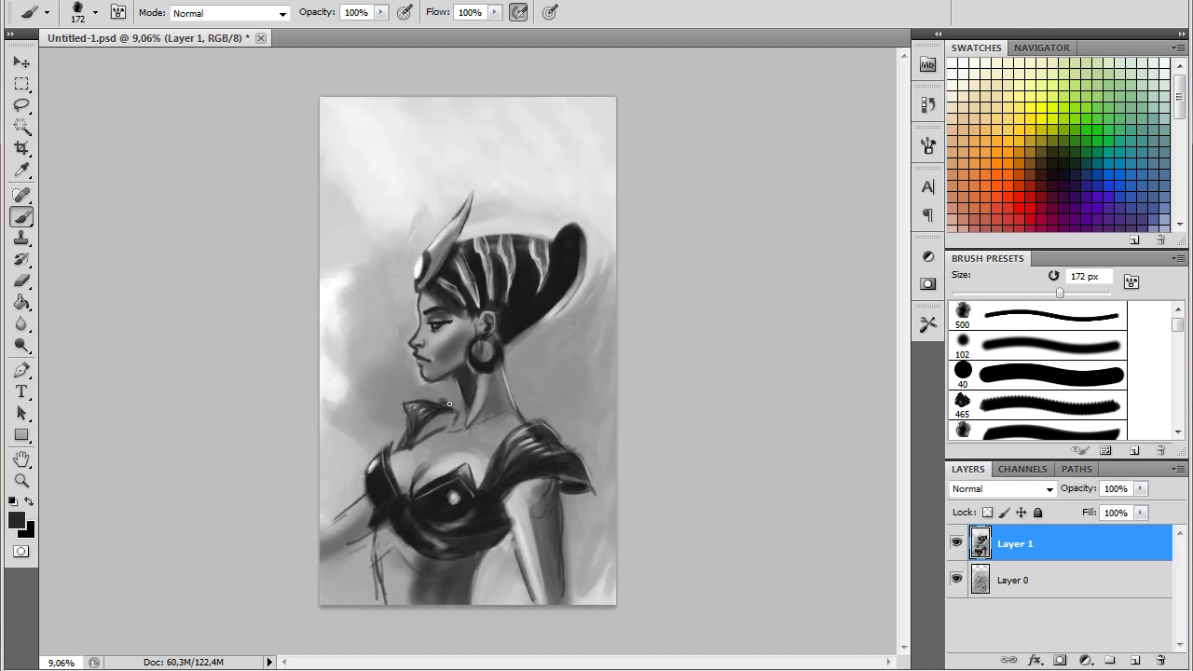
pyautogui.keyDown('alt'); pyautogui.click(425, 400); pyautogui.keyUp('alt')
pyautogui.keyDown('alt'); pyautogui.click(396, 401); pyautogui.keyUp('alt')
pyautogui.keyDown('alt'); pyautogui.click(418, 462); pyautogui.keyUp('alt')
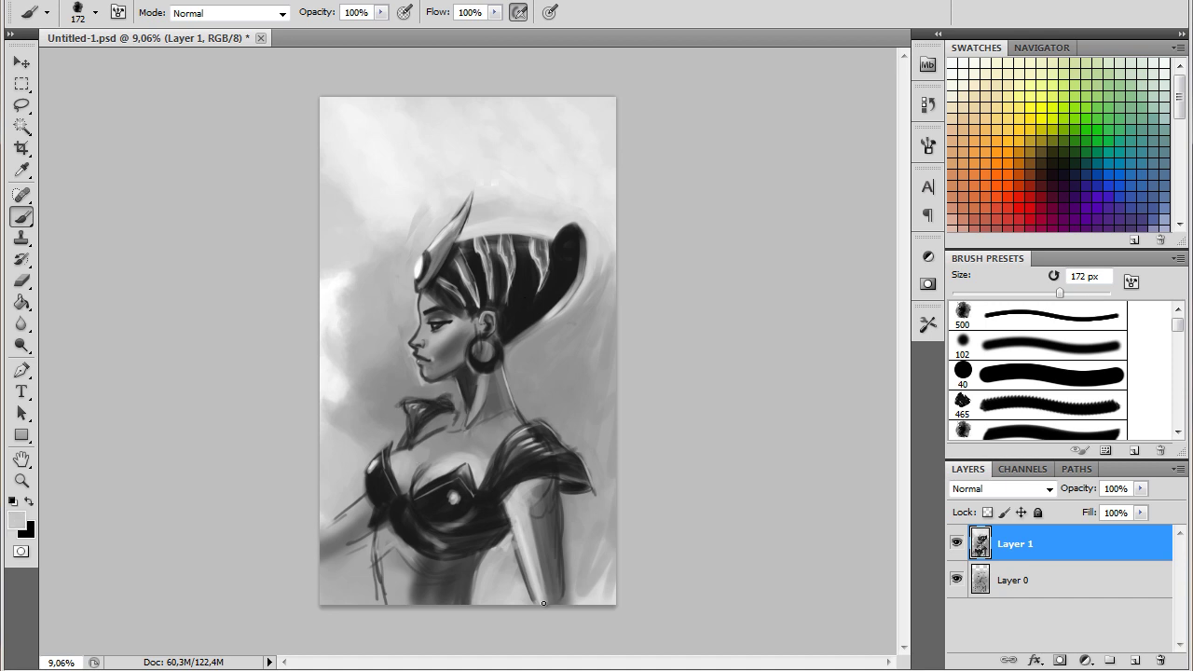
# - Smooth the near upper arm and deepen its shadow beneath the shoulder pad with a 193 px brush
pyautogui.click(95, 12)
pyautogui.write('193')
pyautogui.press('Return')
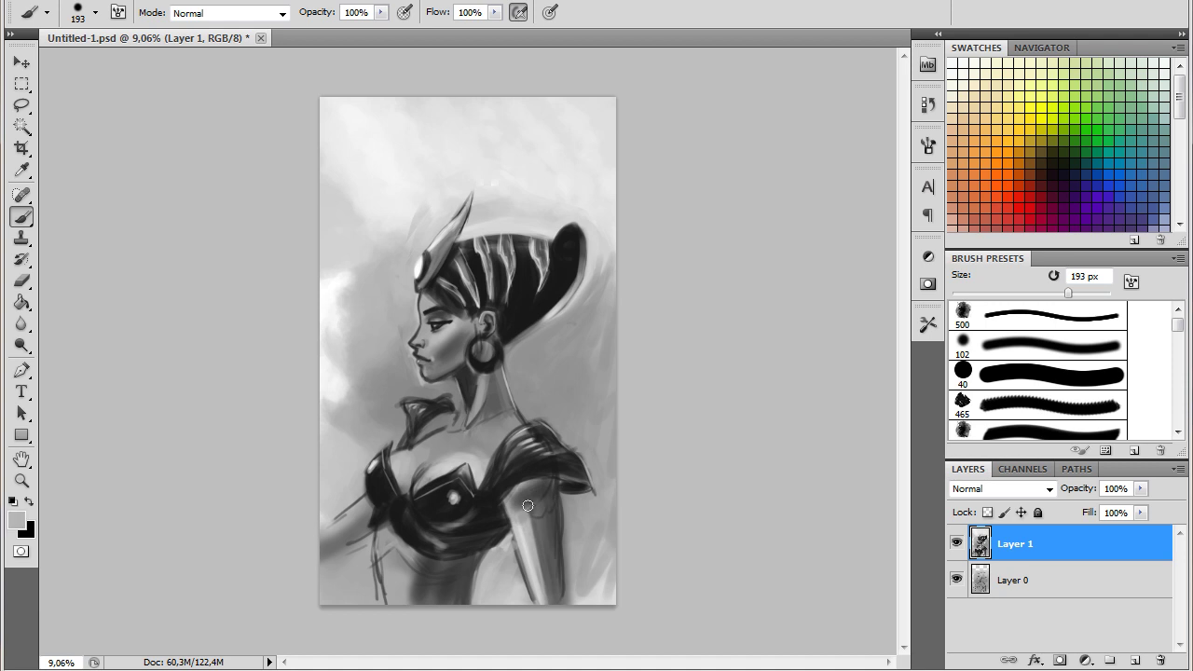
pyautogui.moveTo(540, 503); pyautogui.dragTo(548, 601)
pyautogui.keyDown('alt'); pyautogui.click(537, 468); pyautogui.keyUp('alt')
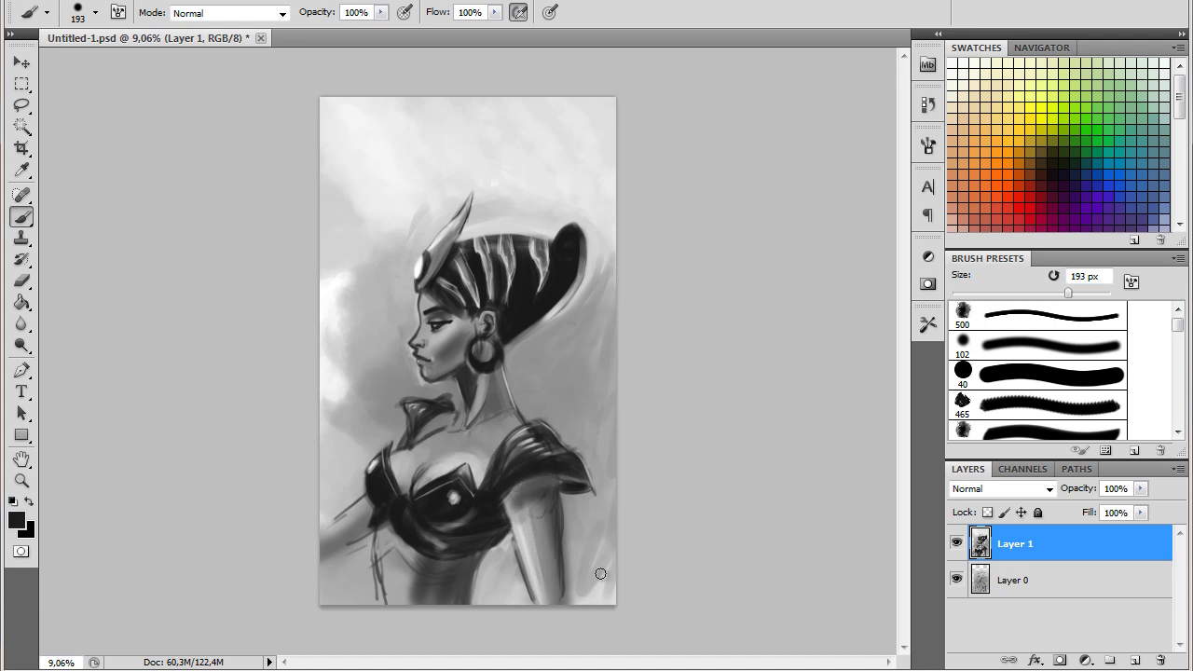
pyautogui.moveTo(546, 482); pyautogui.dragTo(550, 601)
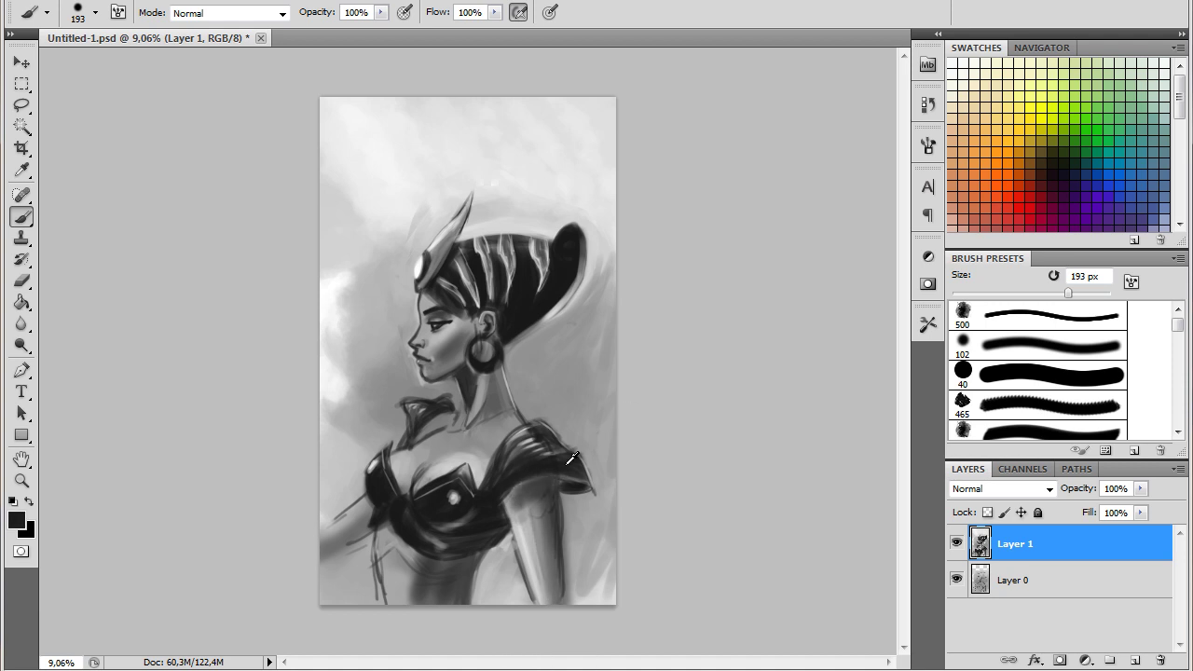
pyautogui.moveTo(557, 525); pyautogui.dragTo(555, 600)
# - Darken the far arm and trace light ornamental swirls over the bodice and near shoulder pad with a 94 px brush
pyautogui.keyDown('alt'); pyautogui.click(364, 507); pyautogui.keyUp('alt')
pyautogui.press('[')
pyautogui.press('[')
pyautogui.press('[')
pyautogui.press('[')
pyautogui.moveTo(433, 486); pyautogui.dragTo(466, 503)
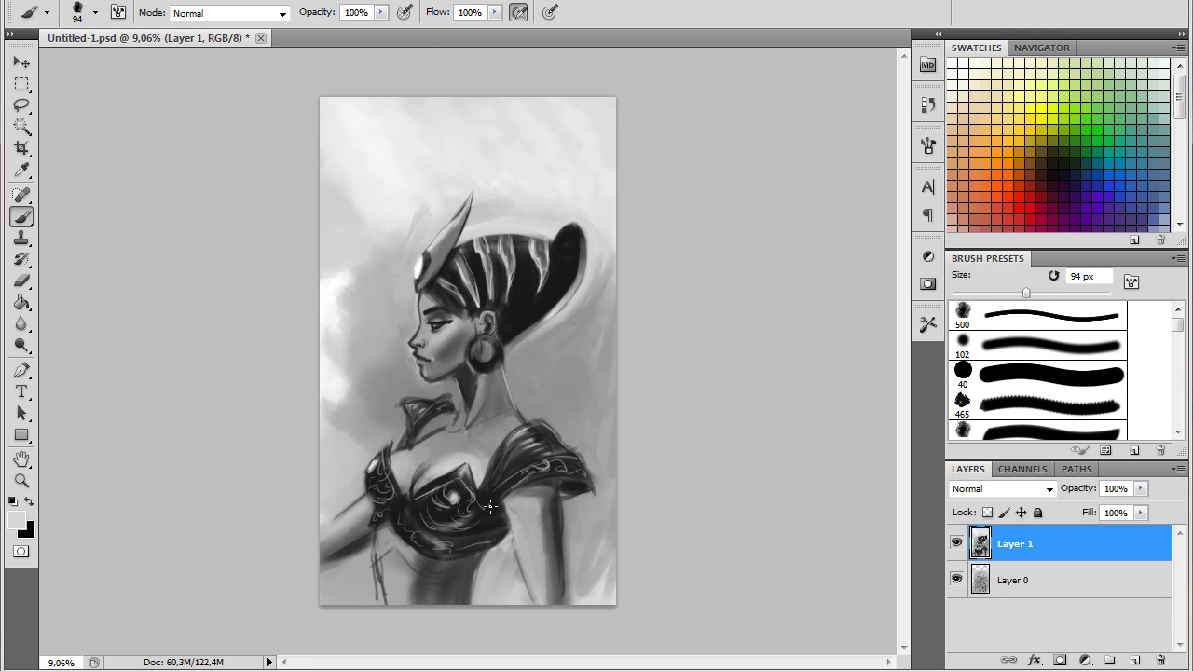
# - Block grey strokes around the near arm and below the far arm on Layer 2 with a 145 px textured brush
pyautogui.click(95, 12)
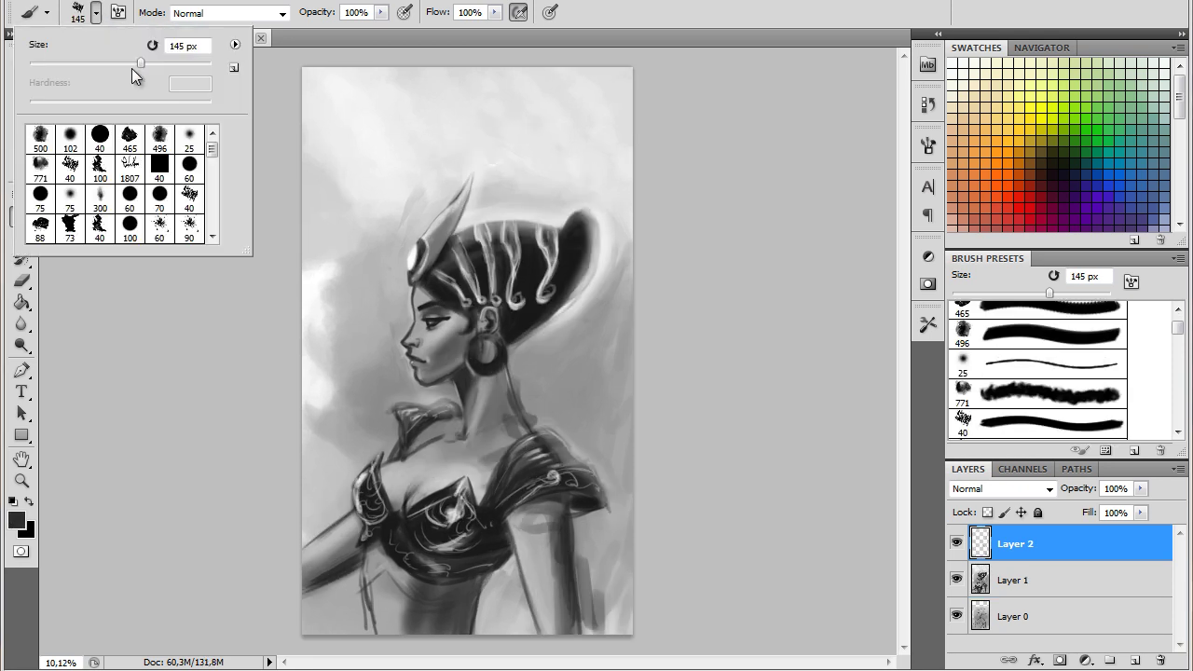
pyautogui.click(95, 12)
pyautogui.moveTo(587, 476)
pyautogui.mouseDown()
pyautogui.moveTo(546, 647)
pyautogui.moveTo(465, 563)
pyautogui.moveTo(504, 634)
pyautogui.mouseUp()
pyautogui.moveTo(522, 540); pyautogui.dragTo(559, 615)
pyautogui.moveTo(307, 540); pyautogui.dragTo(372, 615)
# - Rework the neck, near arm and waist with a 170 px brush and sampled greys
pyautogui.click(97, 14)
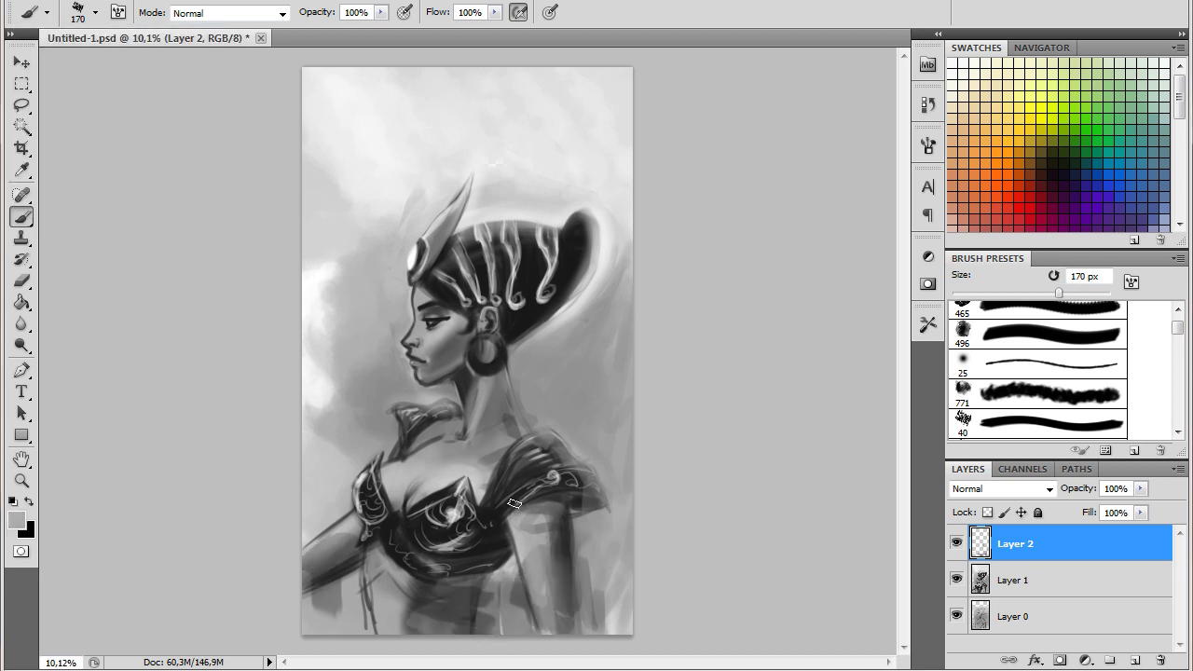
pyautogui.keyDown('alt'); pyautogui.click(491, 438); pyautogui.keyUp('alt')
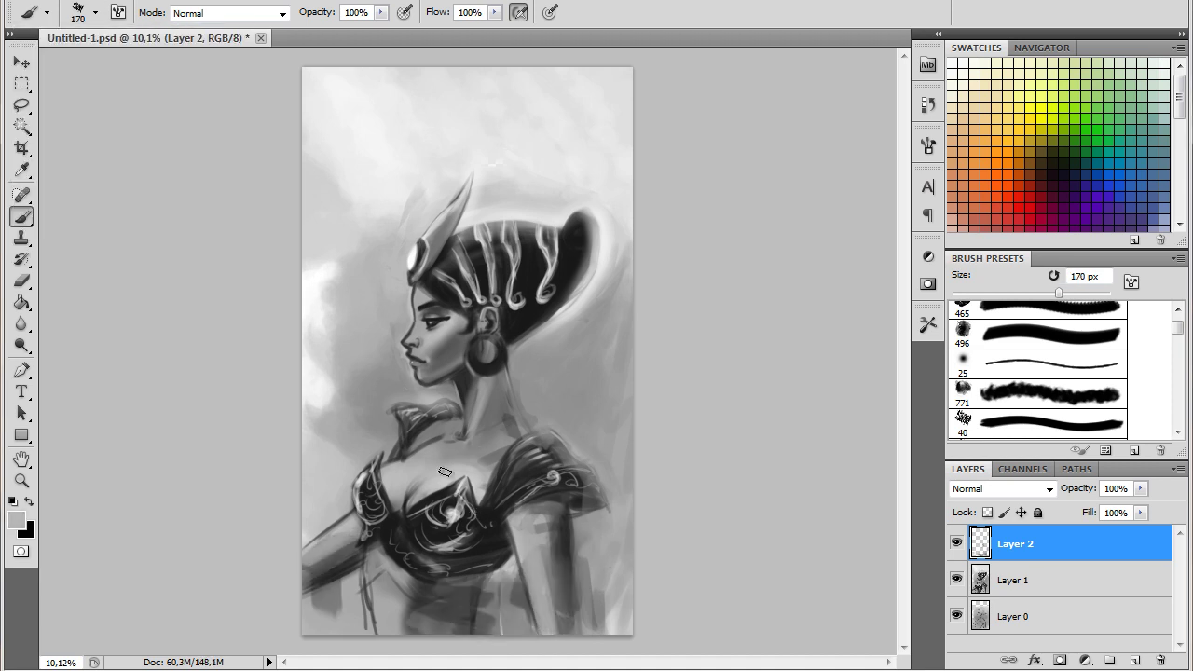
pyautogui.moveTo(485, 410); pyautogui.dragTo(462, 456)
pyautogui.moveTo(550, 518); pyautogui.dragTo(540, 615)
pyautogui.moveTo(503, 573); pyautogui.dragTo(494, 633)
# - Block broad light and dark strokes into the background behind the headdress and near shoulder with an enlarged brush
pyautogui.keyDown('alt'); pyautogui.click(561, 361); pyautogui.keyUp('alt')
pyautogui.click(97, 13)
pyautogui.moveTo(103, 64); pyautogui.dragTo(177, 64)
pyautogui.moveTo(550, 298)
pyautogui.mouseDown()
pyautogui.moveTo(568, 438)
pyautogui.moveTo(590, 447)
pyautogui.mouseUp()
pyautogui.keyDown('alt'); pyautogui.click(614, 267); pyautogui.keyUp('alt')
pyautogui.moveTo(578, 280); pyautogui.dragTo(595, 559)
# - Add bright highlights to the chest above the bodice cups and touch up the neck with a 71 px brush
pyautogui.click(96, 13)
pyautogui.press('Return')
pyautogui.moveTo(181, 63); pyautogui.dragTo(136, 62)
pyautogui.keyDown('alt'); pyautogui.click(525, 495); pyautogui.keyUp('alt')
pyautogui.click(97, 13)
pyautogui.press('Return')
pyautogui.keyDown('alt'); pyautogui.click(444, 477); pyautogui.keyUp('alt')
pyautogui.click(96, 13)
pyautogui.press('Return')
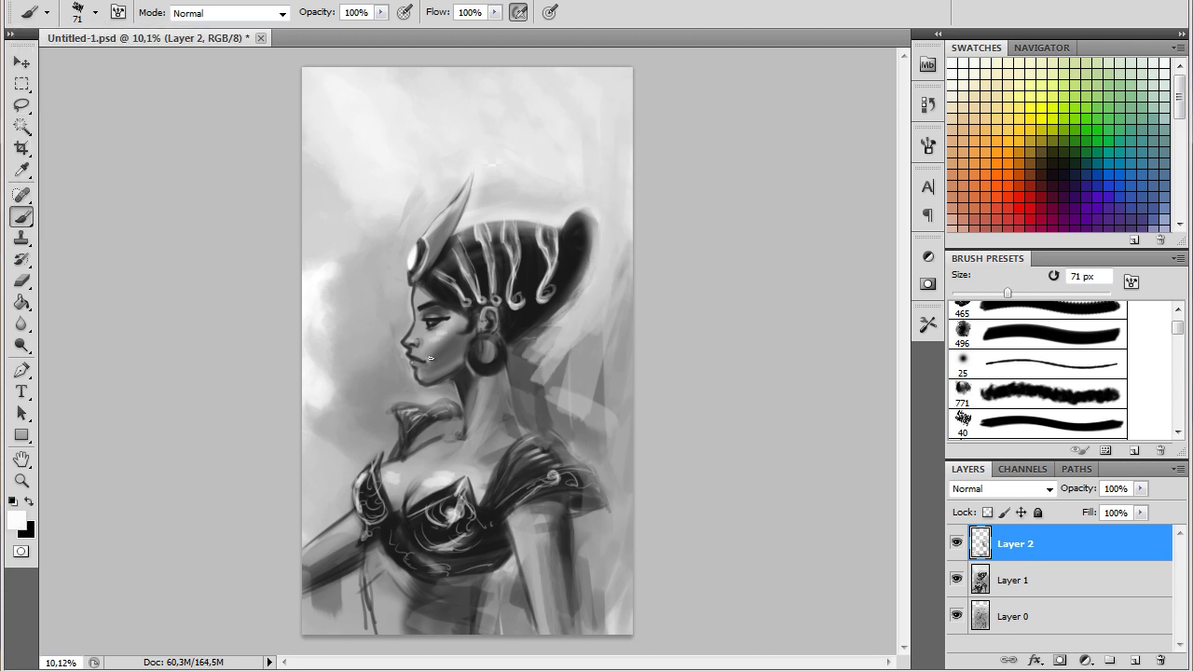
pyautogui.moveTo(466, 390); pyautogui.dragTo(468, 412)
# - Brush sampled mid-grey strokes behind the neck and down past the near shoulder with a 95 px brush
pyautogui.click(97, 13)
pyautogui.moveTo(135, 63); pyautogui.dragTo(140, 63)
pyautogui.press('Return')
pyautogui.keyDown('alt'); pyautogui.click(430, 399); pyautogui.keyUp('alt')
pyautogui.moveTo(520, 412); pyautogui.dragTo(570, 578)
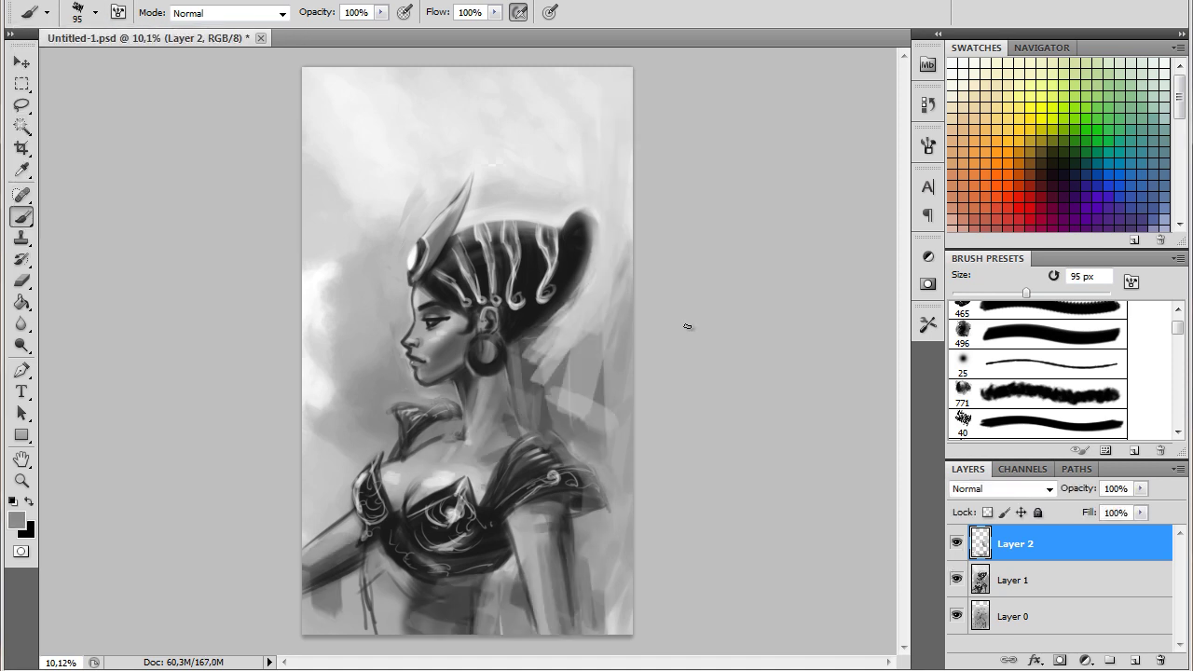
# - Sketch dark strokes in the background behind the headdress and around the near shoulder with a 99 px brush
pyautogui.press('Return')
pyautogui.write('99')
pyautogui.press('Return')
pyautogui.moveTo(596, 307); pyautogui.dragTo(592, 160)
pyautogui.moveTo(585, 244); pyautogui.dragTo(619, 70)
pyautogui.keyDown('alt'); pyautogui.click(570, 233); pyautogui.keyUp('alt')
pyautogui.moveTo(606, 280); pyautogui.dragTo(568, 355)
pyautogui.moveTo(559, 297)
pyautogui.mouseDown()
pyautogui.moveTo(580, 454)
pyautogui.moveTo(552, 629)
pyautogui.mouseUp()
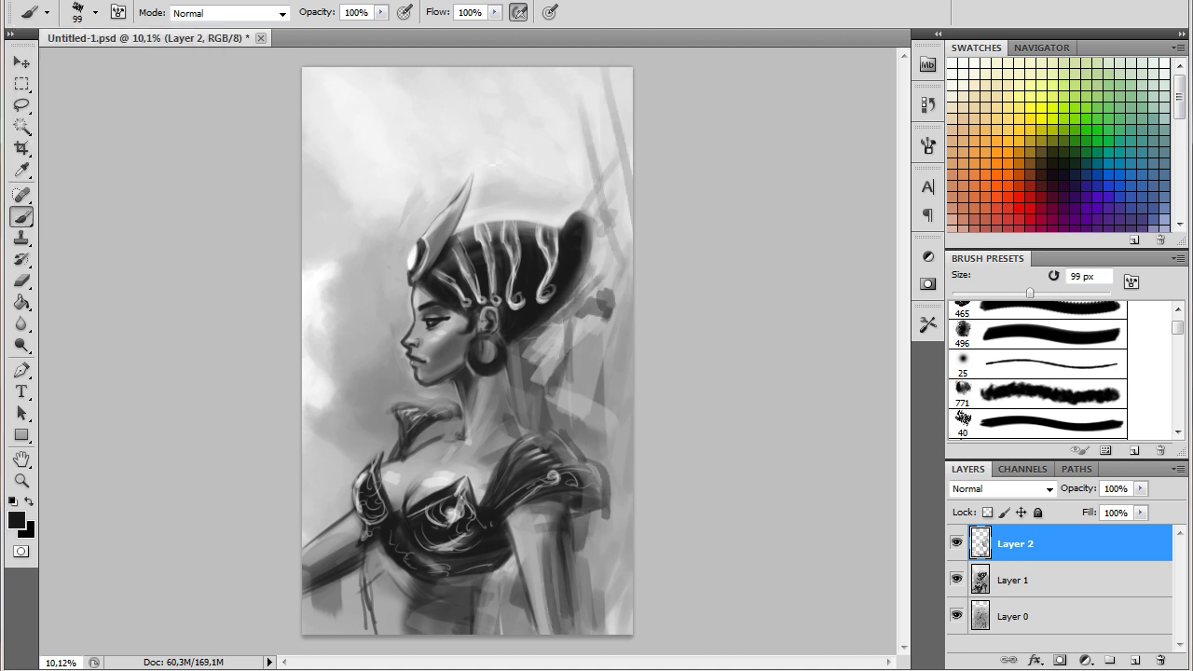
pyautogui.moveTo(450, 219); pyautogui.dragTo(446, 259)
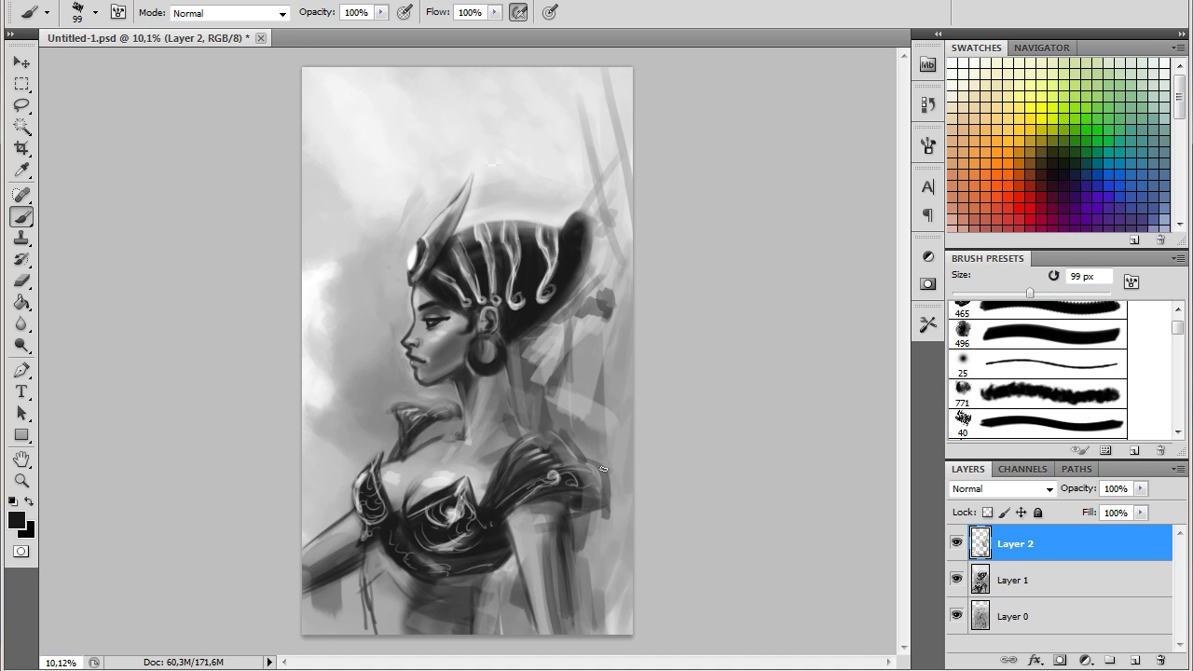
# - Rework the far arm, near arm, neck and waist with sampled light and mid greys
pyautogui.keyDown('alt'); pyautogui.click(363, 610); pyautogui.keyUp('alt')
pyautogui.moveTo(349, 466); pyautogui.dragTo(326, 531)
pyautogui.keyDown('alt'); pyautogui.click(503, 413); pyautogui.keyUp('alt')
pyautogui.moveTo(541, 526); pyautogui.dragTo(550, 632)
pyautogui.moveTo(522, 547)
pyautogui.mouseDown()
pyautogui.moveTo(535, 615)
pyautogui.moveTo(545, 568)
pyautogui.mouseUp()
pyautogui.moveTo(512, 363); pyautogui.dragTo(520, 399)
pyautogui.keyDown('alt'); pyautogui.click(352, 561); pyautogui.keyUp('alt')
pyautogui.moveTo(482, 572)
pyautogui.mouseDown()
pyautogui.moveTo(466, 628)
pyautogui.moveTo(503, 634)
pyautogui.mouseUp()
# - Brush light strokes into the background in front of the headdress with a 164 px brush, comparing with Layer 2 hidden
pyautogui.click(95, 13)
pyautogui.keyDown('alt'); pyautogui.click(312, 265); pyautogui.keyUp('alt')
pyautogui.moveTo(346, 168); pyautogui.dragTo(373, 320)
pyautogui.moveTo(377, 272); pyautogui.dragTo(371, 343)
pyautogui.click(958, 543)
pyautogui.click(958, 543)
pyautogui.click(957, 543)
pyautogui.click(958, 543)
# - Add vertical sampled-grey strokes to the background in front of the face and above the far arm
pyautogui.keyDown('alt'); pyautogui.click(454, 335); pyautogui.keyUp('alt')
pyautogui.keyDown('alt'); pyautogui.click(387, 292); pyautogui.keyUp('alt')
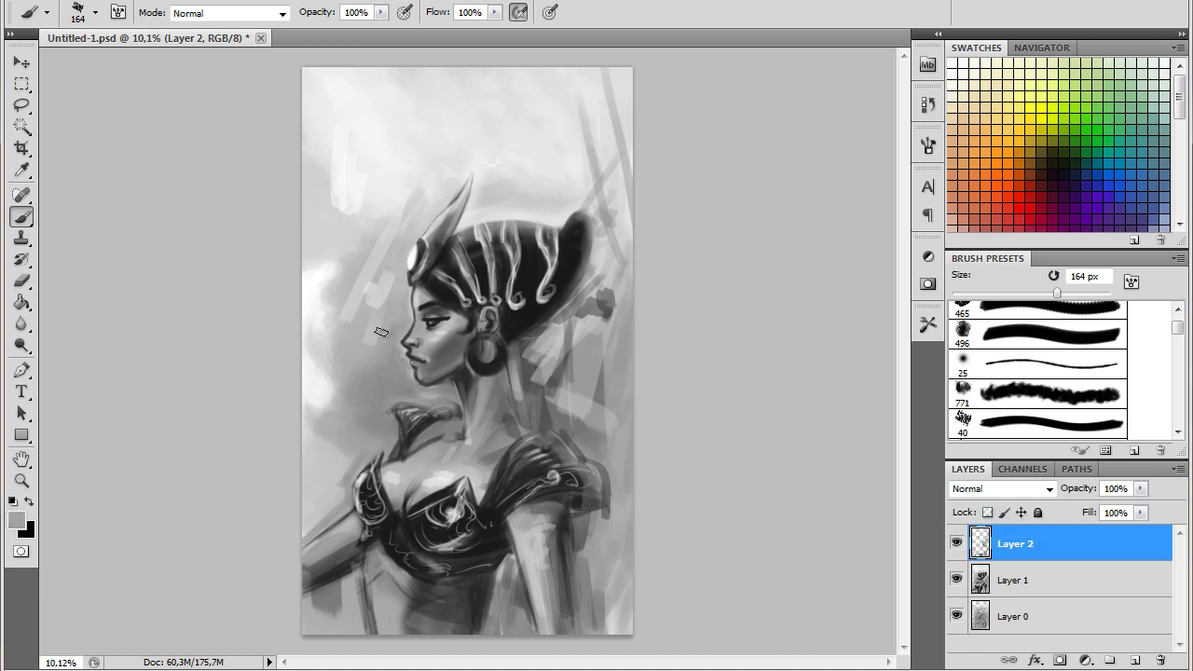
pyautogui.moveTo(321, 265); pyautogui.dragTo(328, 419)
pyautogui.moveTo(315, 350); pyautogui.dragTo(312, 489)
# - Sketch dark curving branches and a vertical column behind the headdress, reducing the brush to 110 px
pyautogui.keyDown('alt'); pyautogui.click(549, 244); pyautogui.keyUp('alt')
pyautogui.moveTo(522, 194); pyautogui.dragTo(615, 275)
pyautogui.moveTo(601, 135); pyautogui.dragTo(613, 307)
pyautogui.click(94, 12)
pyautogui.moveTo(166, 62); pyautogui.dragTo(139, 61)
pyautogui.moveTo(541, 191)
pyautogui.mouseDown()
pyautogui.moveTo(592, 158)
pyautogui.moveTo(610, 121)
pyautogui.mouseUp()
pyautogui.moveTo(559, 74)
pyautogui.mouseDown()
pyautogui.moveTo(605, 308)
pyautogui.moveTo(610, 466)
pyautogui.mouseUp()
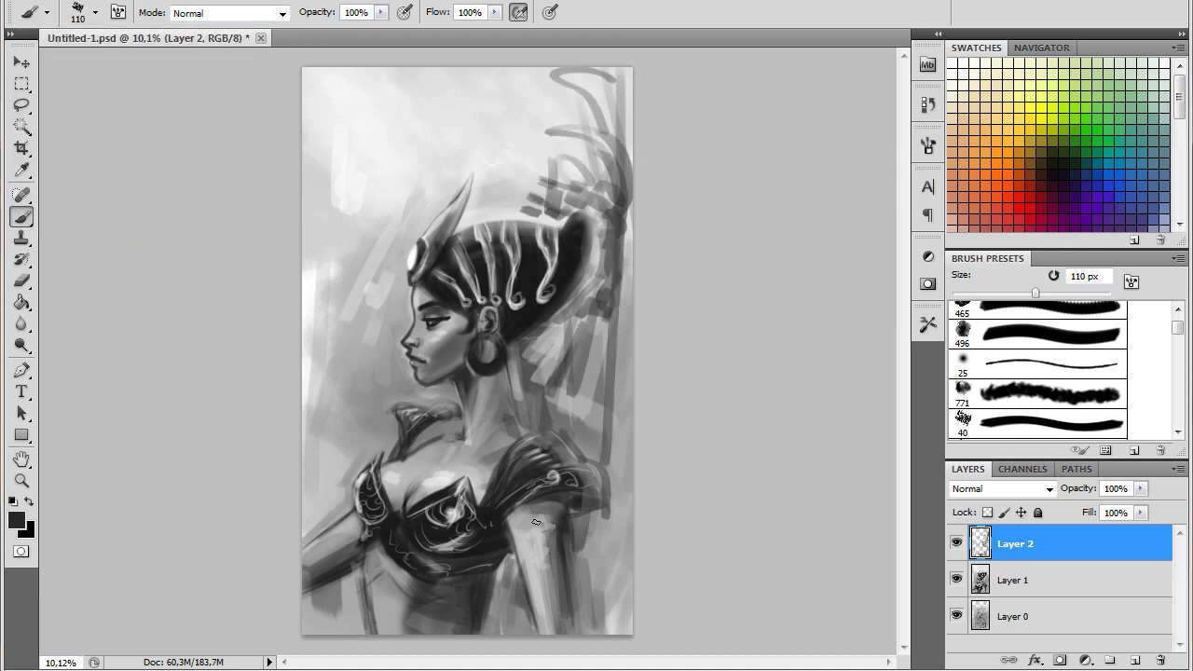
# - Darken the column and the background behind the neck and near shoulder, enlarging the brush to 156 px
pyautogui.moveTo(573, 326); pyautogui.dragTo(531, 419)
pyautogui.moveTo(615, 317); pyautogui.dragTo(610, 624)
pyautogui.click(956, 543)
pyautogui.click(956, 542)
pyautogui.moveTo(606, 207); pyautogui.dragTo(611, 593)
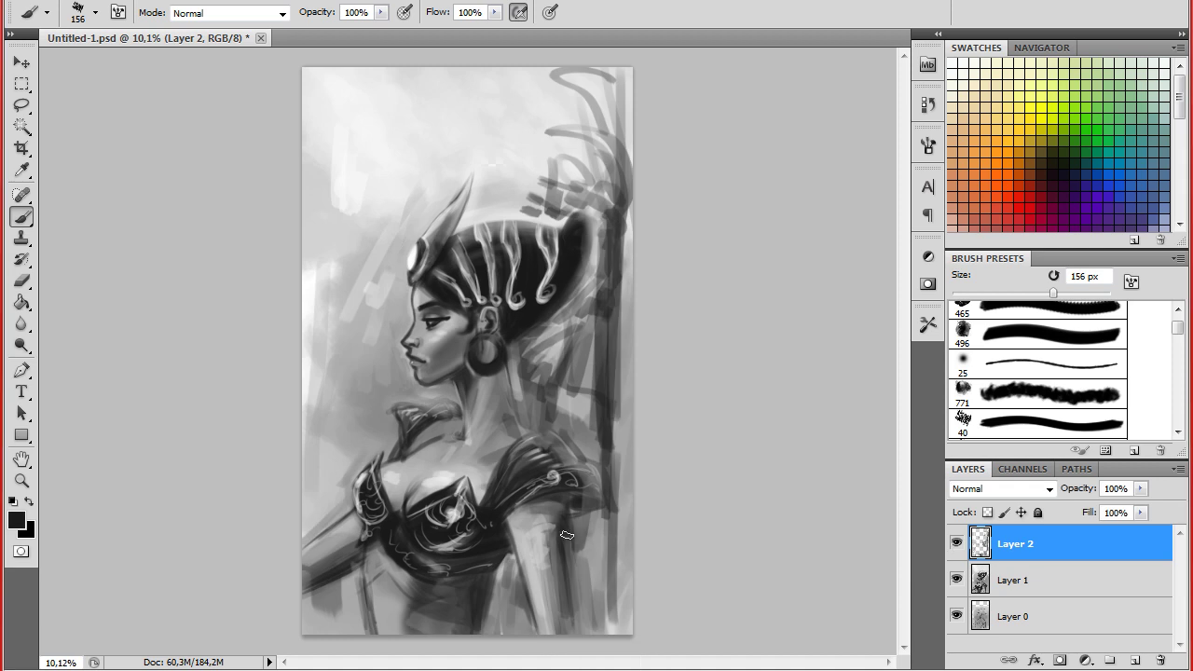
# - Brush sampled greys over the waist and the background around the back of the headdress with a 246 px brush
pyautogui.click(94, 12)
pyautogui.moveTo(149, 62); pyautogui.dragTo(177, 63)
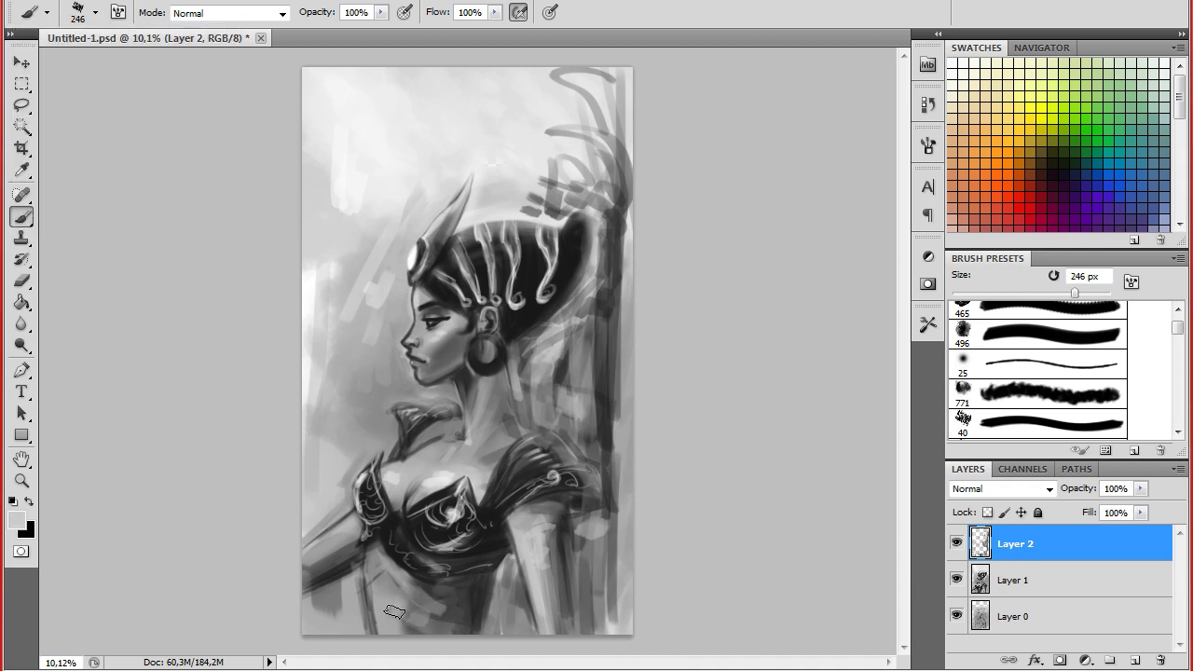
pyautogui.keyDown('alt'); pyautogui.click(395, 581); pyautogui.keyUp('alt')
pyautogui.keyDown('alt'); pyautogui.click(523, 212); pyautogui.keyUp('alt')
pyautogui.moveTo(578, 110); pyautogui.dragTo(590, 223)
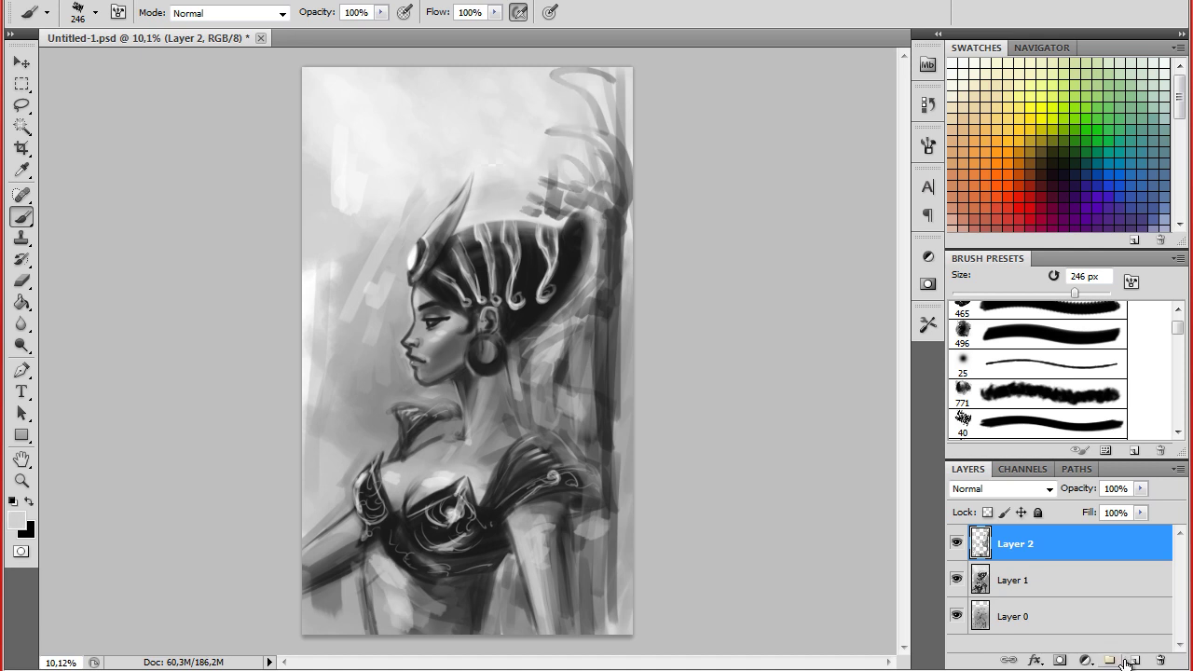
pyautogui.hotkey('ctrl', 'shift', 'alt', 'n')
pyautogui.keyDown('alt'); pyautogui.click(457, 331); pyautogui.keyUp('alt')
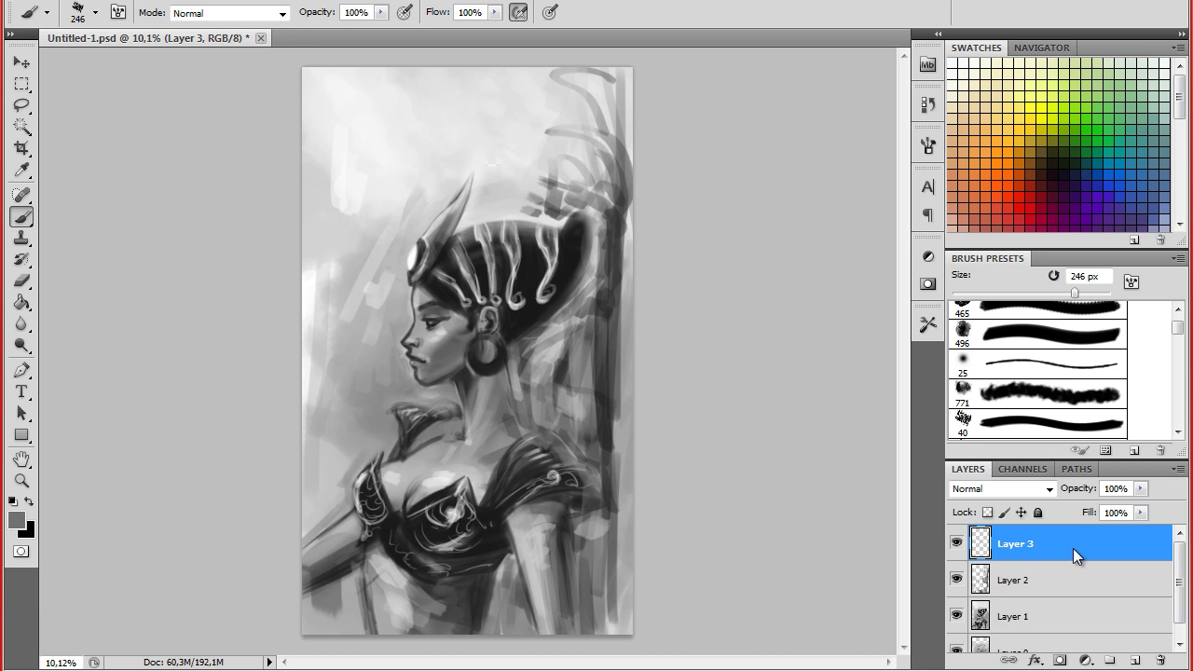
pyautogui.moveTo(1073, 548); pyautogui.dragTo(1160, 659)
# - Paint a grey plume behind the headdress's front horn and lighten the background beside it with sampled tones
pyautogui.keyDown('alt'); pyautogui.click(503, 206); pyautogui.keyUp('alt')
pyautogui.keyDown('alt'); pyautogui.click(522, 199); pyautogui.keyUp('alt')
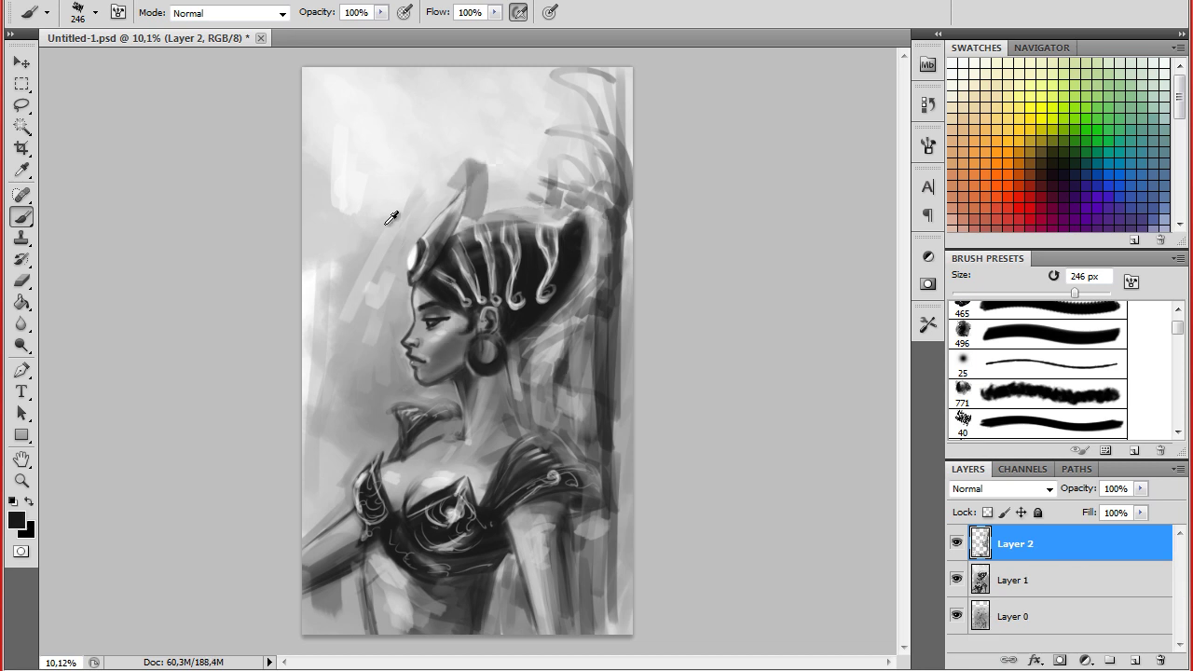
pyautogui.click(95, 12)
pyautogui.doubleClick(160, 139)
# - Block broad vertical strokes over the column and background behind the figure with a 380 px brush
pyautogui.click(95, 12)
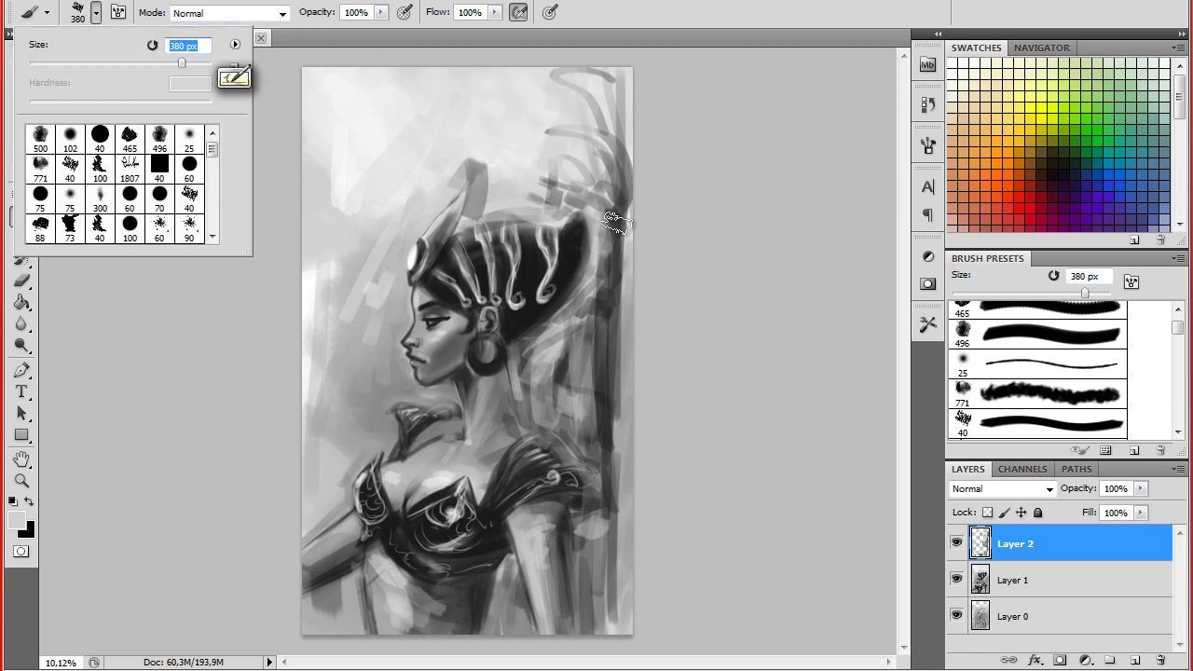
pyautogui.write('380')
pyautogui.press('Return')
pyautogui.moveTo(576, 305); pyautogui.dragTo(620, 485)
pyautogui.moveTo(596, 536); pyautogui.dragTo(605, 596)
pyautogui.moveTo(622, 391); pyautogui.dragTo(622, 507)
pyautogui.moveTo(559, 150); pyautogui.dragTo(549, 210)
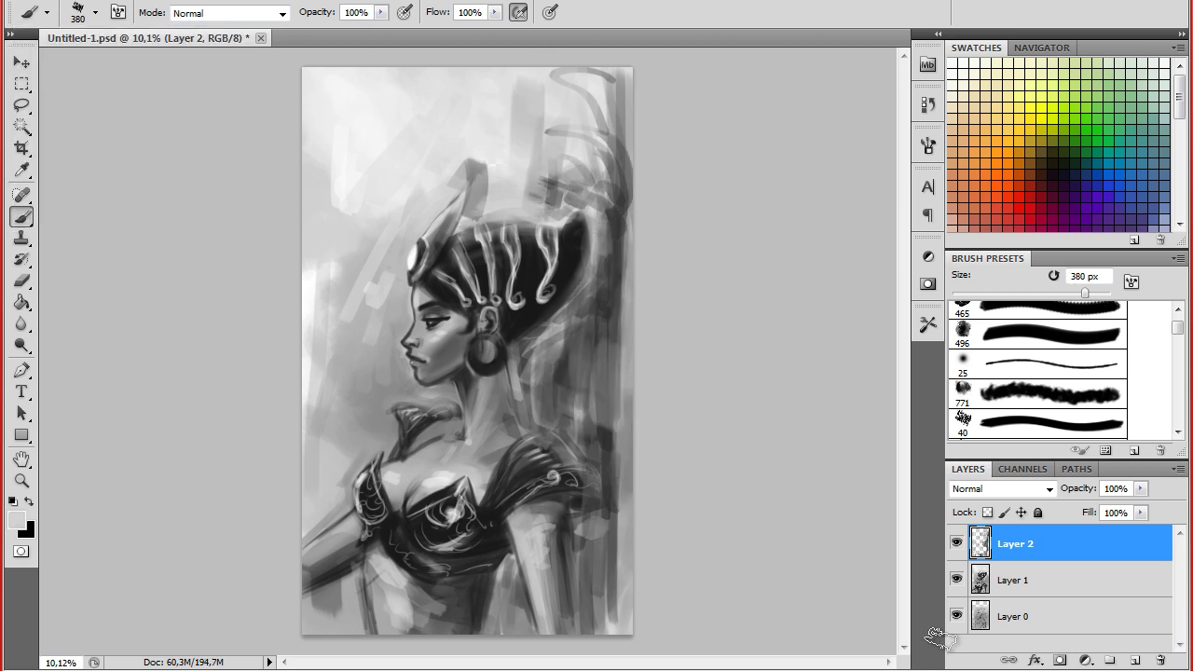
# - Tone down the highlight and ornament on the near bodice cup with a 76 px brush and sampled greys
pyautogui.keyDown('alt'); pyautogui.click(477, 576); pyautogui.keyUp('alt')
pyautogui.keyDown('alt'); pyautogui.click(442, 508); pyautogui.keyUp('alt')
pyautogui.keyDown('alt'); pyautogui.click(537, 379); pyautogui.keyUp('alt')
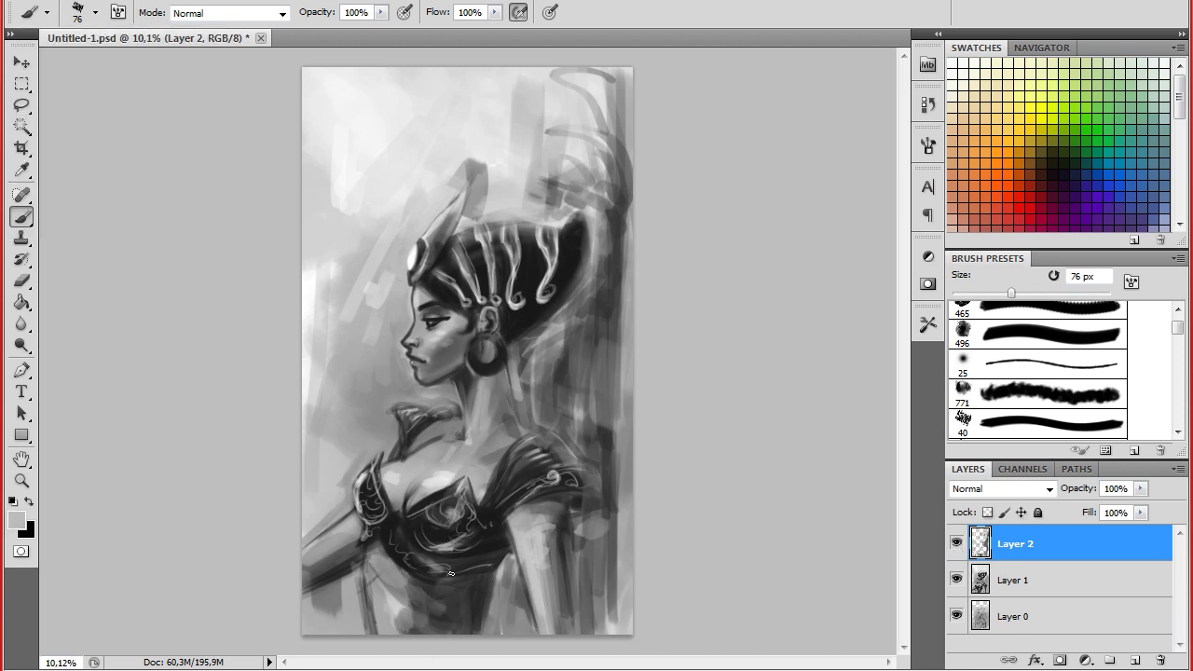
# - Refine the headdress stripes and its lower back edge with a 42 px brush and sampled tones
pyautogui.rightClick(559, 248)
pyautogui.moveTo(647, 280); pyautogui.dragTo(640, 279)
pyautogui.press('Return')
pyautogui.keyDown('alt'); pyautogui.click(539, 248); pyautogui.keyUp('alt')
pyautogui.keyDown('alt'); pyautogui.click(560, 250); pyautogui.keyUp('alt')
pyautogui.moveTo(508, 335)
pyautogui.mouseDown()
pyautogui.moveTo(557, 312)
pyautogui.moveTo(577, 252)
pyautogui.mouseUp()
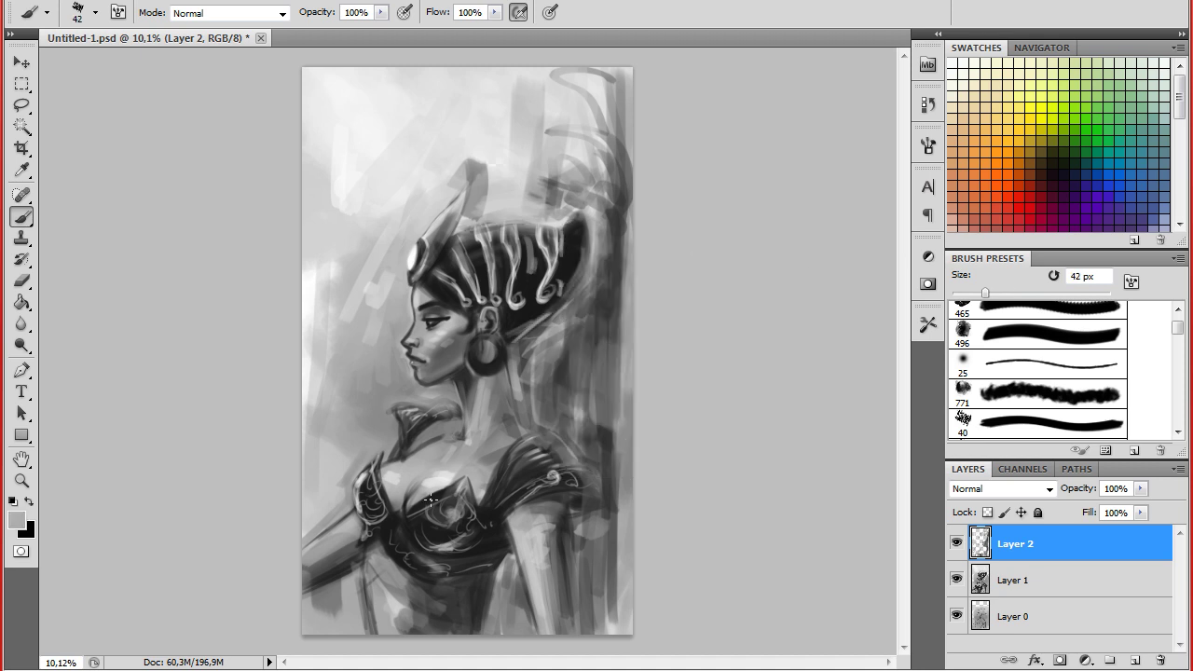
# - Trace light rim lines along the back of the neck, the near shoulder pad and the headdress's rear edge
pyautogui.keyDown('alt'); pyautogui.click(543, 349); pyautogui.keyUp('alt')
pyautogui.moveTo(512, 373); pyautogui.dragTo(536, 424)
pyautogui.moveTo(595, 475); pyautogui.dragTo(527, 441)
pyautogui.moveTo(589, 216); pyautogui.dragTo(562, 307)
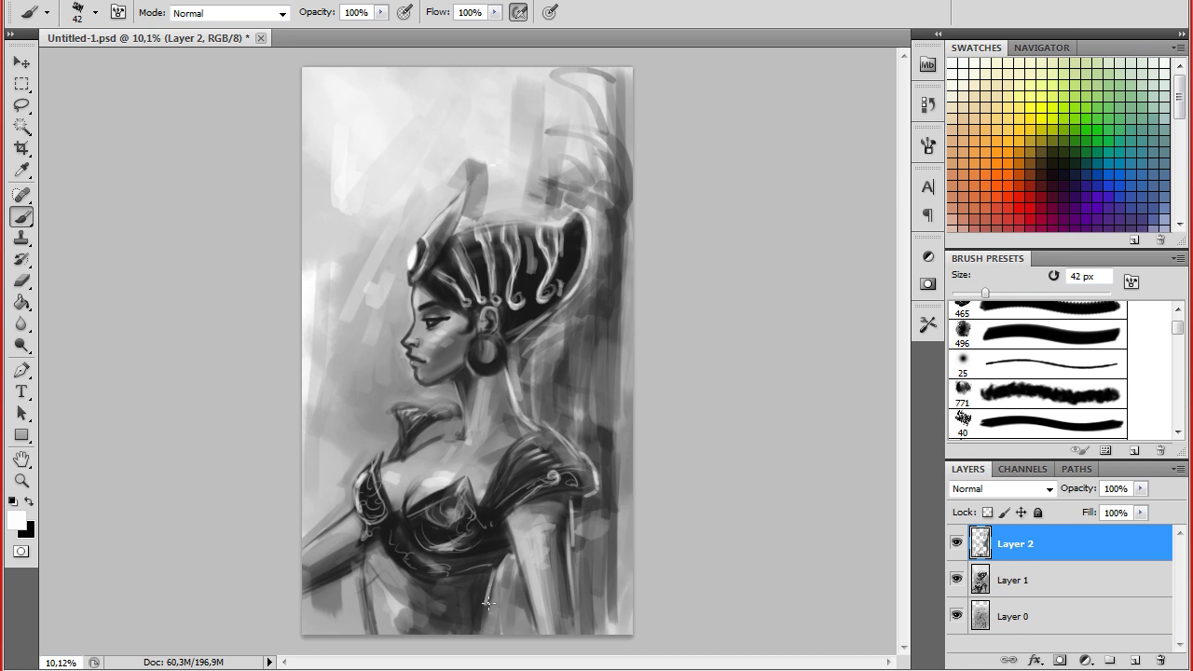
# - Lighten the outstretched forearm with a 127 px brush and sampled light grey
pyautogui.click(94, 12)
pyautogui.moveTo(56, 39); pyautogui.dragTo(93, 39)
pyautogui.press('Return')
pyautogui.keyDown('alt'); pyautogui.click(479, 323); pyautogui.keyUp('alt')
pyautogui.rightClick(536, 308)
pyautogui.moveTo(567, 355); pyautogui.dragTo(580, 355)
pyautogui.press('Return')
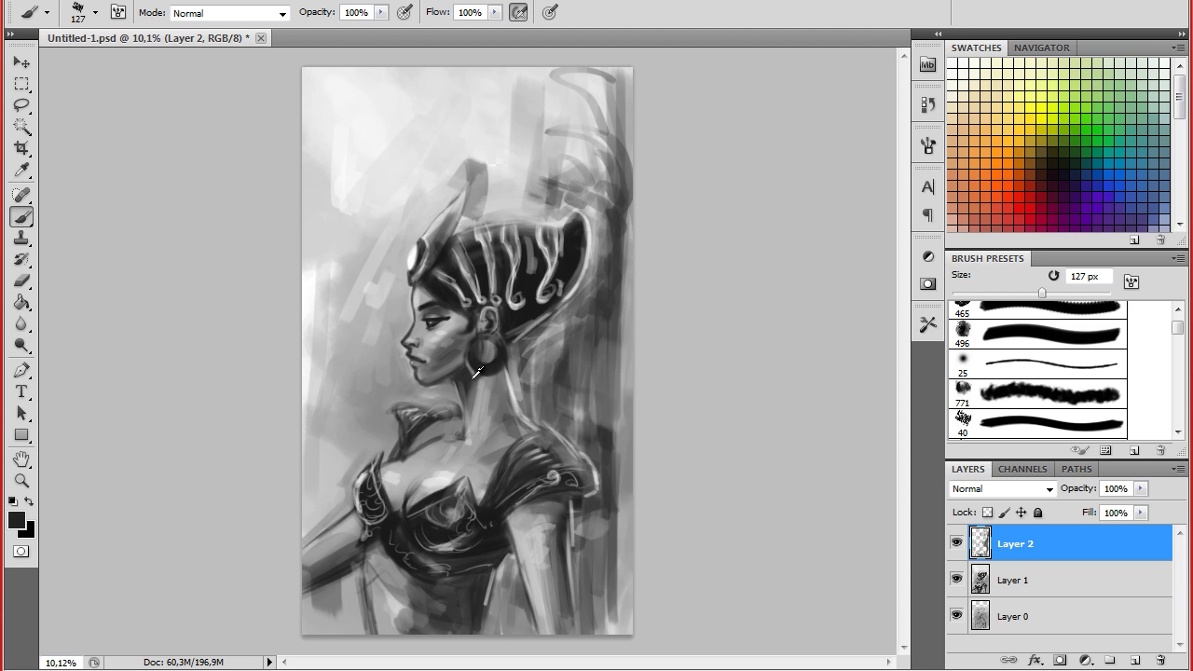
pyautogui.keyDown('alt'); pyautogui.click(502, 356); pyautogui.keyUp('alt')
pyautogui.keyDown('alt'); pyautogui.click(318, 295); pyautogui.keyUp('alt')
pyautogui.moveTo(309, 562); pyautogui.dragTo(360, 527)
# - Refine the outer edge of the far bodice cup with a 75 px brush and sampled greys
pyautogui.click(95, 12)
pyautogui.write('75')
pyautogui.press('Return')
pyautogui.moveTo(362, 479); pyautogui.dragTo(369, 526)
pyautogui.keyDown('alt'); pyautogui.click(453, 528); pyautogui.keyUp('alt')
pyautogui.keyDown('alt'); pyautogui.click(399, 471); pyautogui.keyUp('alt')
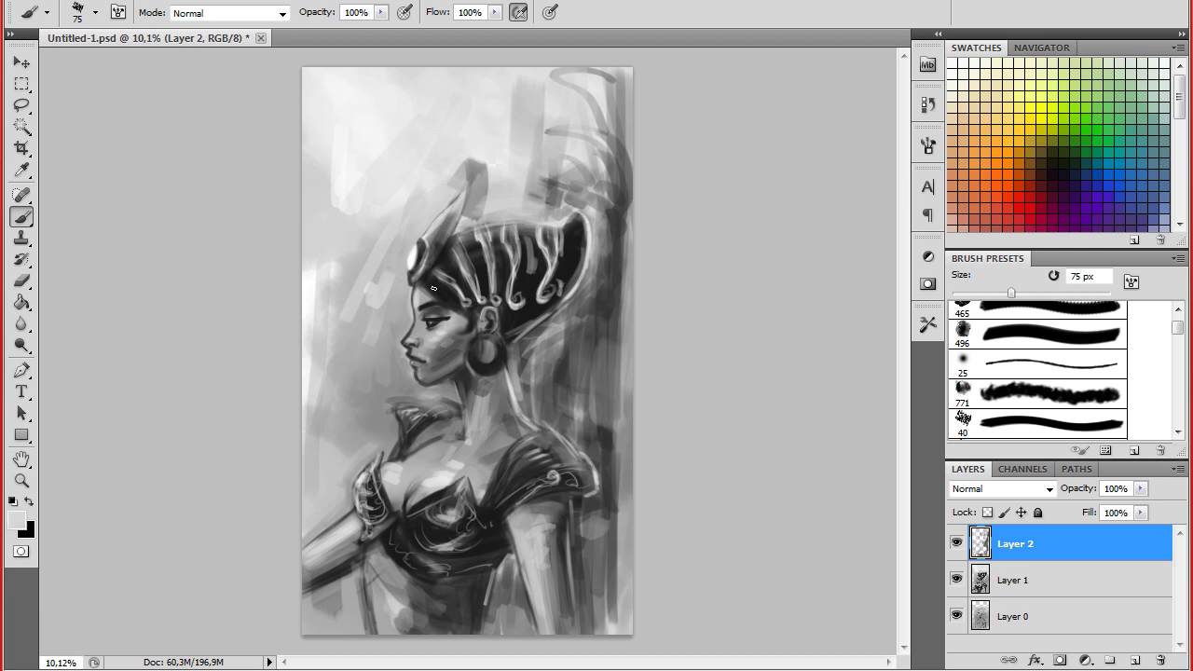
# - Paint dark grey strokes behind the neck and down the column beside the near arm, enlarging the brush to 131 px
pyautogui.keyDown('alt'); pyautogui.click(497, 249); pyautogui.keyUp('alt')
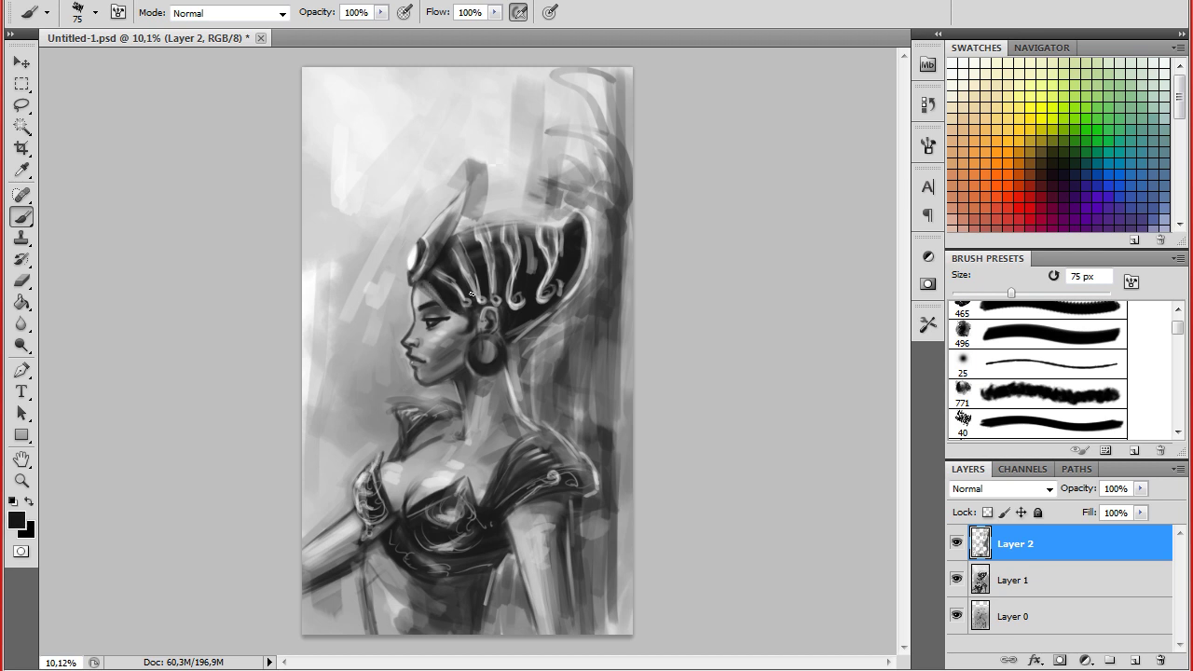
pyautogui.keyDown('alt'); pyautogui.click(533, 325); pyautogui.keyUp('alt')
pyautogui.moveTo(520, 359); pyautogui.dragTo(527, 404)
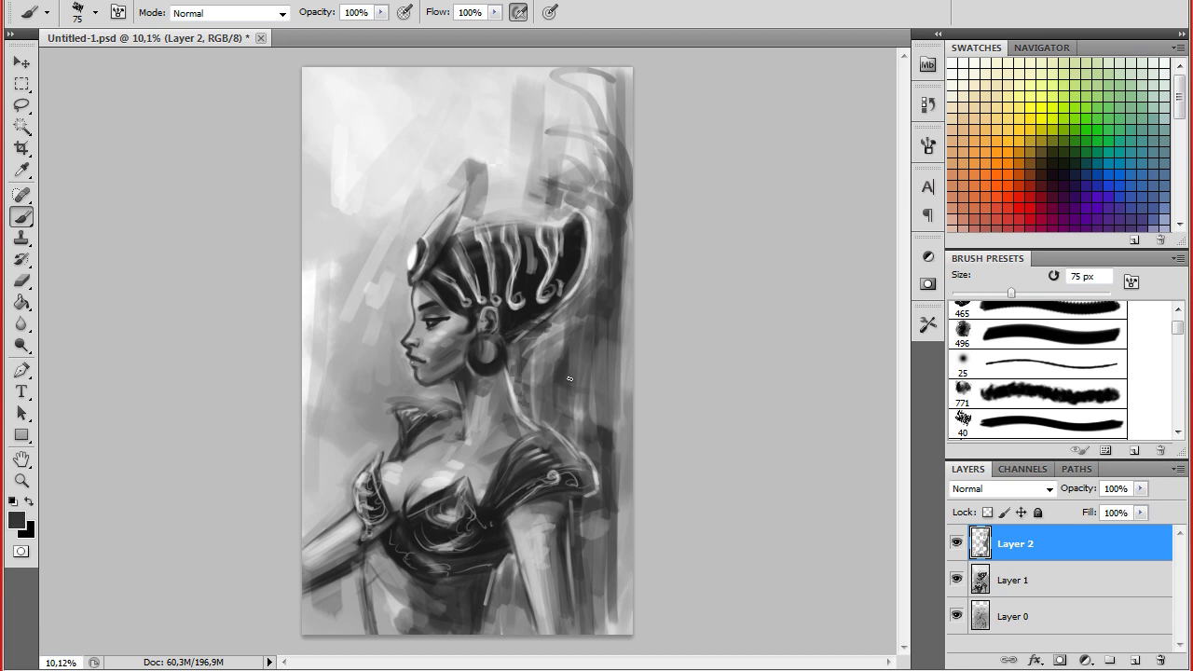
pyautogui.rightClick(538, 295)
pyautogui.moveTo(615, 322); pyautogui.dragTo(687, 324)
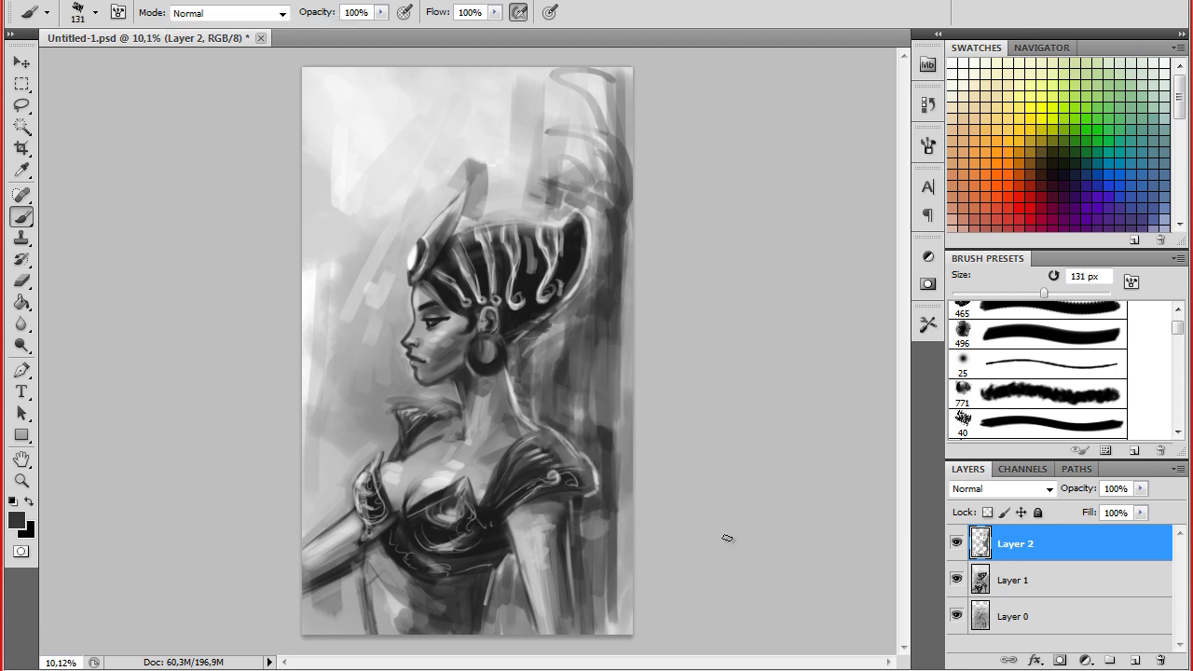
pyautogui.moveTo(601, 482); pyautogui.dragTo(613, 639)
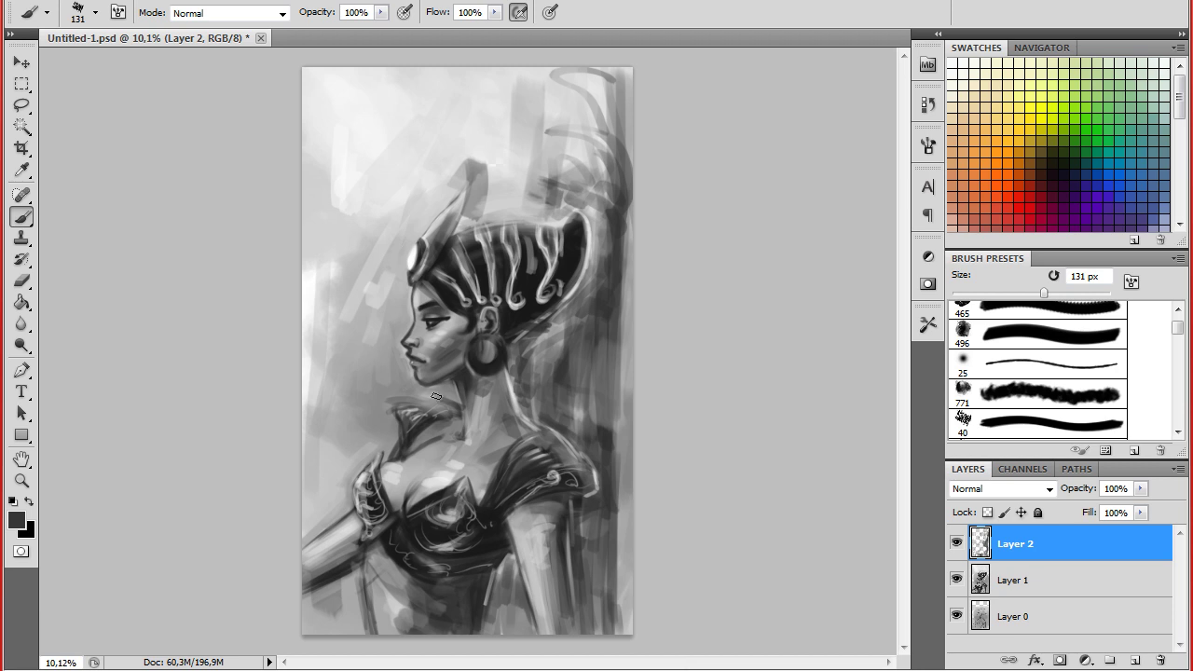
pyautogui.moveTo(440, 391)
pyautogui.mouseDown()
pyautogui.moveTo(482, 415)
pyautogui.moveTo(447, 399)
pyautogui.mouseUp()
# - Brush light vertical strokes over the background in front of the figure, enlarging the brush to 422 px
pyautogui.keyDown('alt'); pyautogui.click(443, 475); pyautogui.keyUp('alt')
pyautogui.moveTo(401, 277)
pyautogui.mouseDown()
pyautogui.moveTo(405, 396)
pyautogui.moveTo(449, 412)
pyautogui.mouseUp()
pyautogui.click(95, 13)
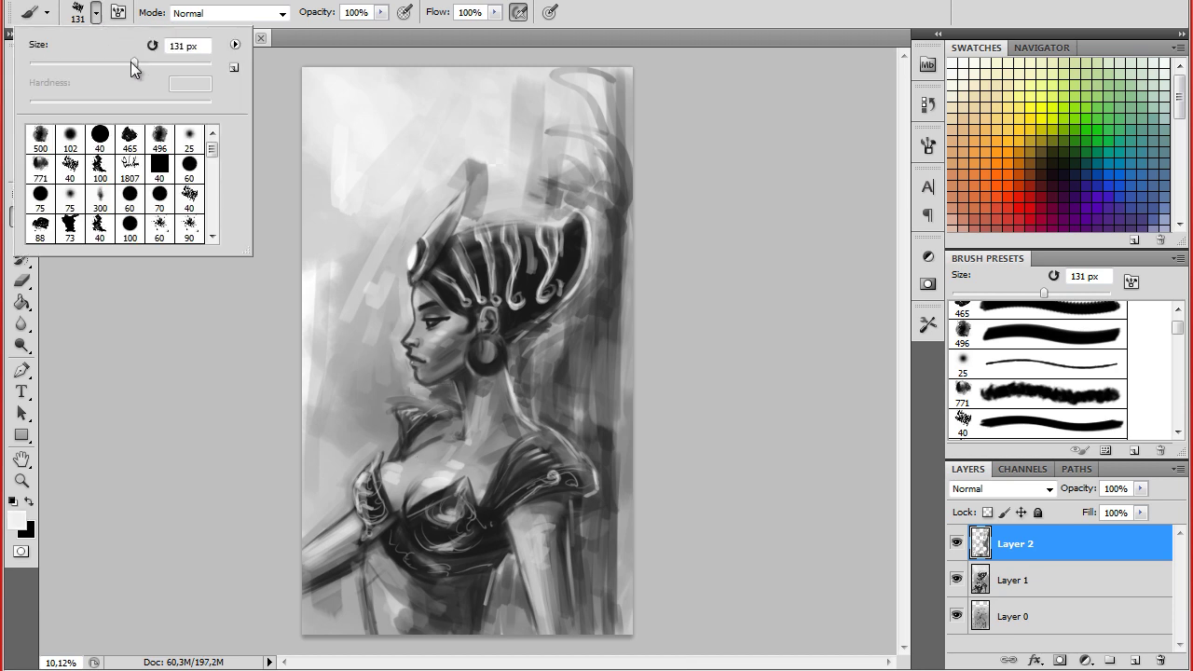
pyautogui.moveTo(149, 69); pyautogui.dragTo(173, 69)
pyautogui.moveTo(337, 354); pyautogui.dragTo(333, 178)
pyautogui.moveTo(322, 400); pyautogui.dragTo(311, 122)
pyautogui.click(96, 13)
pyautogui.moveTo(172, 69); pyautogui.dragTo(219, 69)
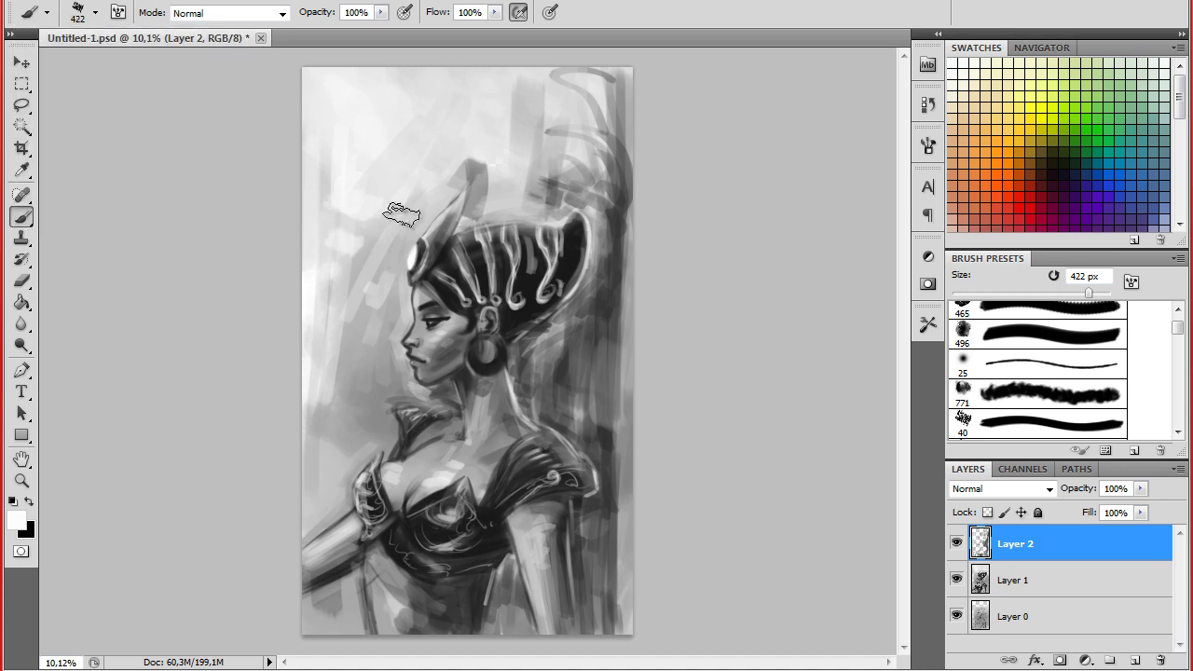
pyautogui.moveTo(341, 232); pyautogui.dragTo(341, 311)
pyautogui.moveTo(345, 494); pyautogui.dragTo(362, 366)
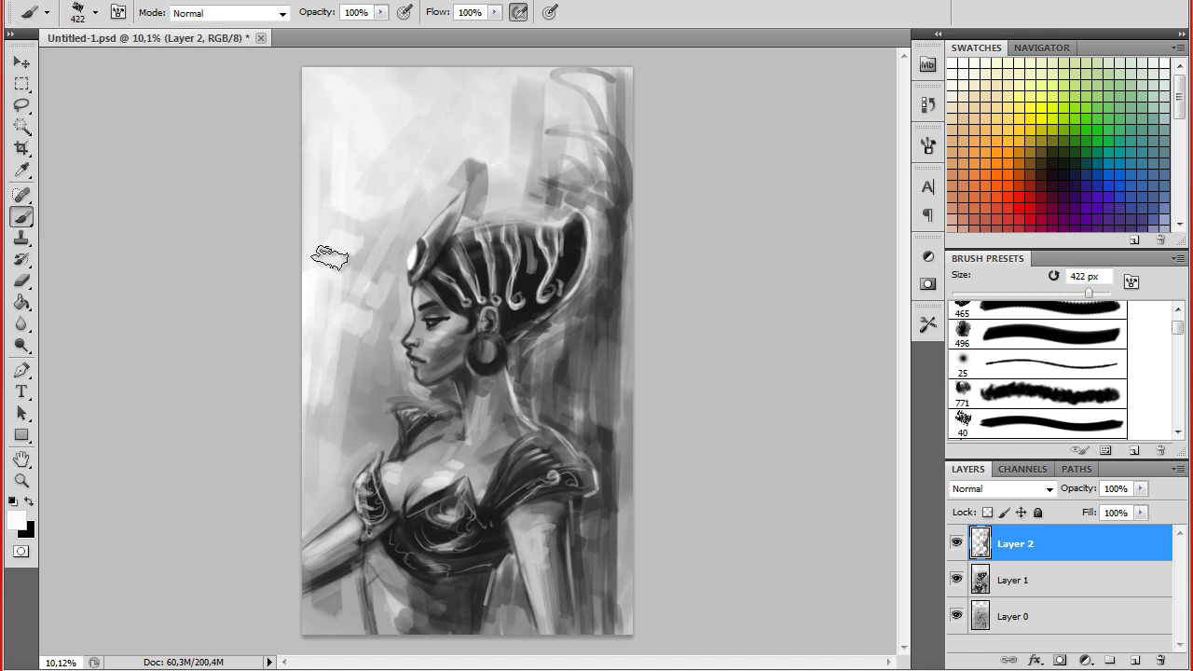
pyautogui.moveTo(317, 391); pyautogui.dragTo(309, 471)
# - Lighten the waist's front edge and the background beneath the outstretched arm with a 114 px brush
pyautogui.keyDown('alt'); pyautogui.click(503, 582); pyautogui.keyUp('alt')
pyautogui.press('[')
pyautogui.press('[')
pyautogui.press('[')
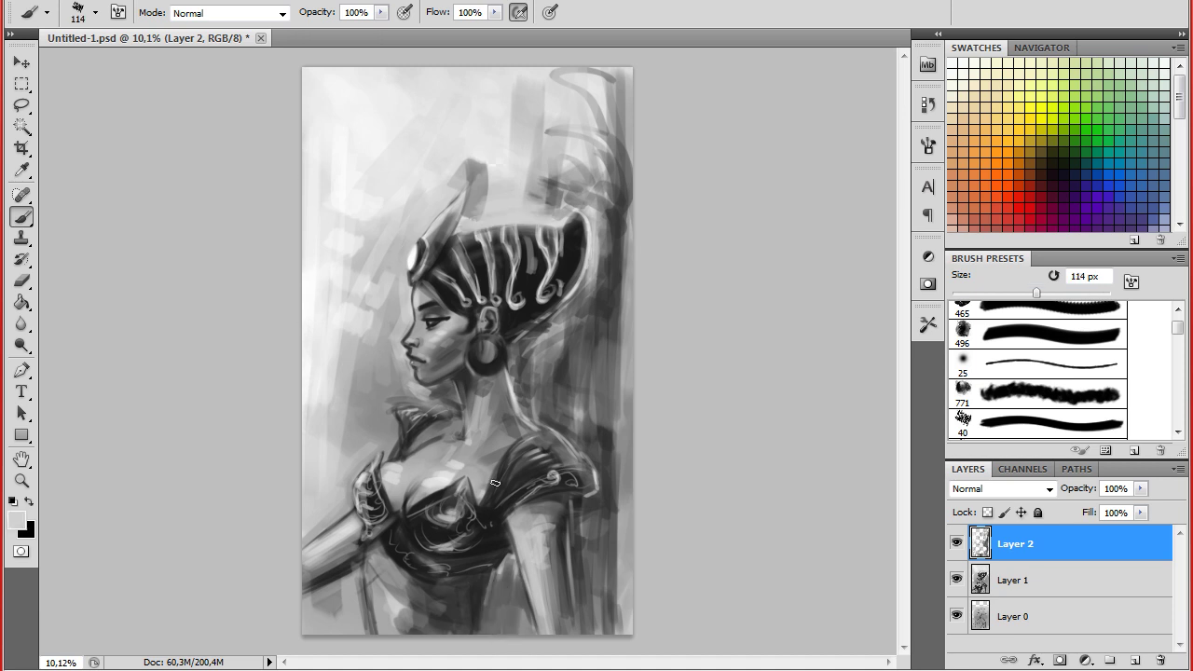
pyautogui.moveTo(377, 570); pyautogui.dragTo(373, 633)
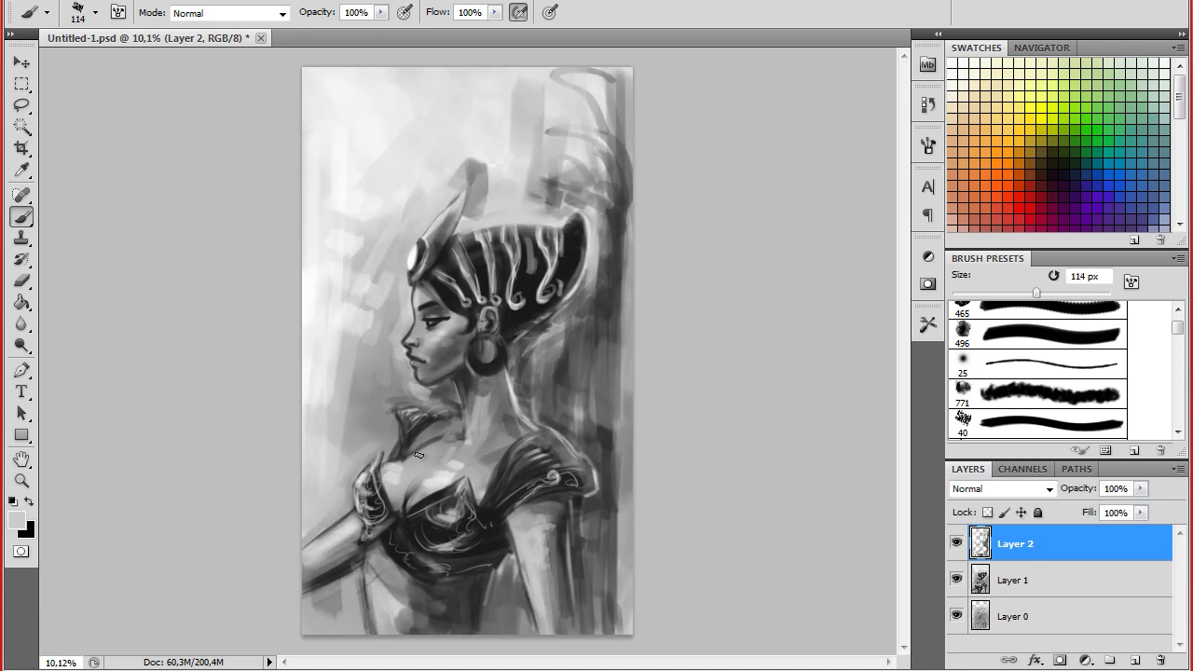
pyautogui.moveTo(380, 556); pyautogui.dragTo(371, 605)
pyautogui.moveTo(354, 581)
pyautogui.mouseDown()
pyautogui.moveTo(313, 606)
pyautogui.moveTo(326, 617)
pyautogui.mouseUp()
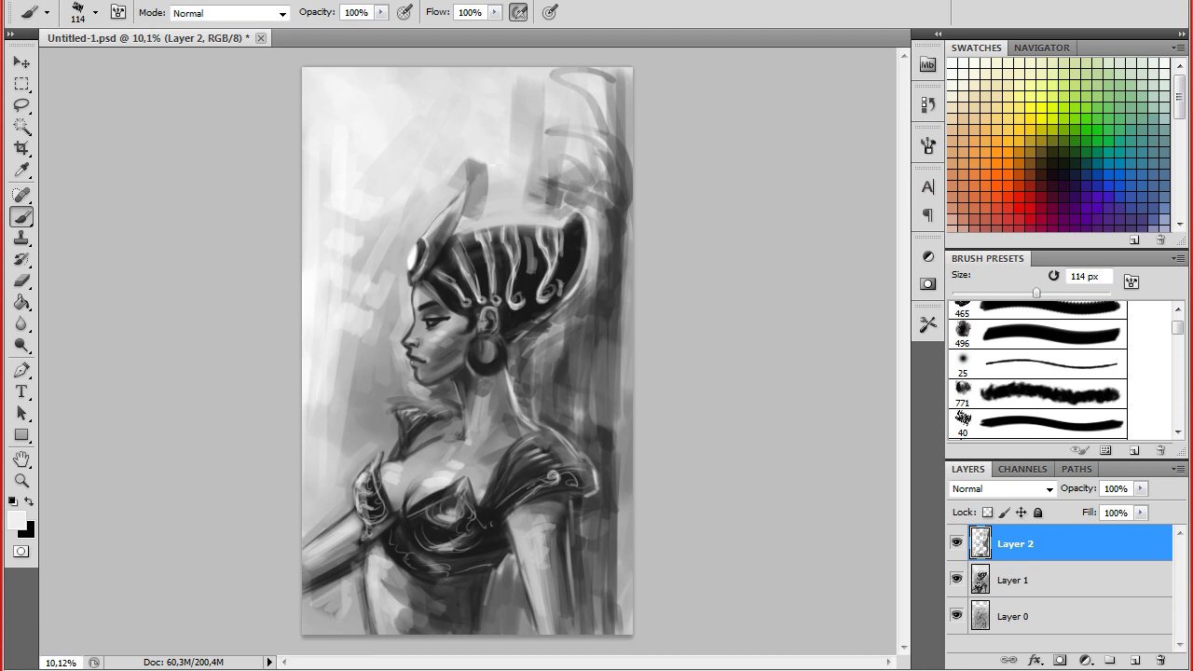
# - Reshape the headdress's front crest and top edge with sampled light greys and a 156 px brush
pyautogui.moveTo(482, 170)
pyautogui.mouseDown()
pyautogui.moveTo(471, 224)
pyautogui.moveTo(472, 183)
pyautogui.moveTo(469, 201)
pyautogui.mouseUp()
pyautogui.keyDown('alt'); pyautogui.click(446, 233); pyautogui.keyUp('alt')
pyautogui.moveTo(434, 248); pyautogui.dragTo(461, 199)
pyautogui.moveTo(419, 274); pyautogui.dragTo(473, 187)
pyautogui.keyDown('alt'); pyautogui.click(469, 223); pyautogui.keyUp('alt')
pyautogui.rightClick(470, 223)
pyautogui.click(451, 239)
pyautogui.moveTo(93, 59)
pyautogui.mouseDown()
pyautogui.moveTo(80, 60)
pyautogui.moveTo(104, 59)
pyautogui.mouseUp()
pyautogui.click(94, 12)
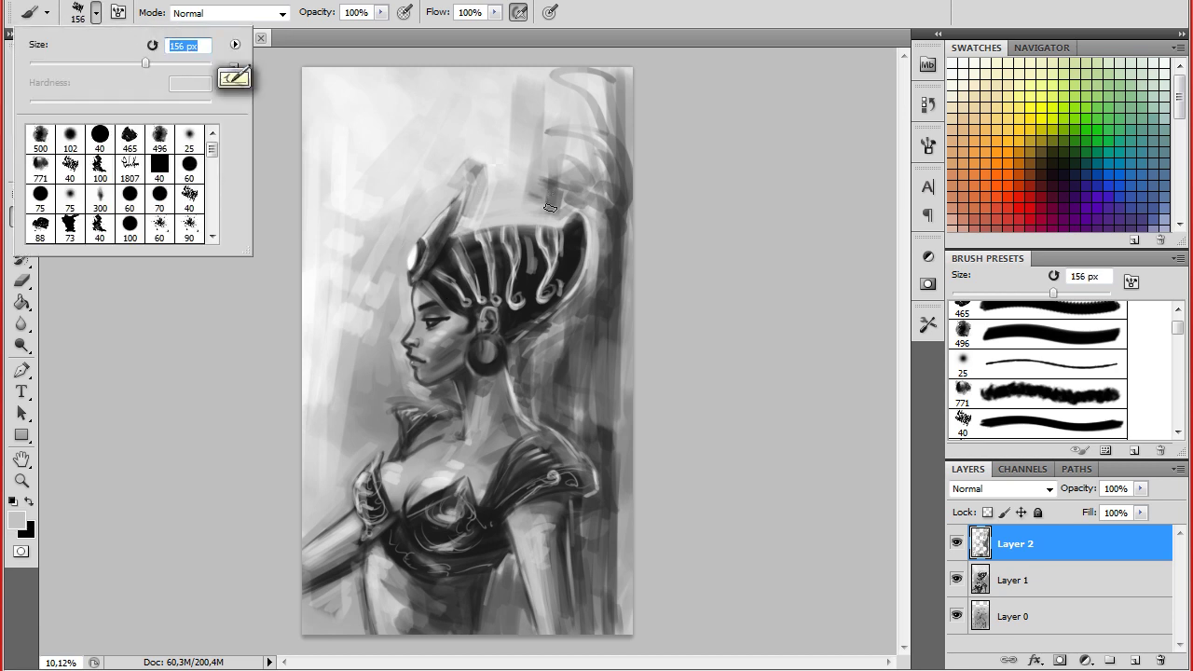
pyautogui.keyDown('alt'); pyautogui.click(473, 244); pyautogui.keyUp('alt')
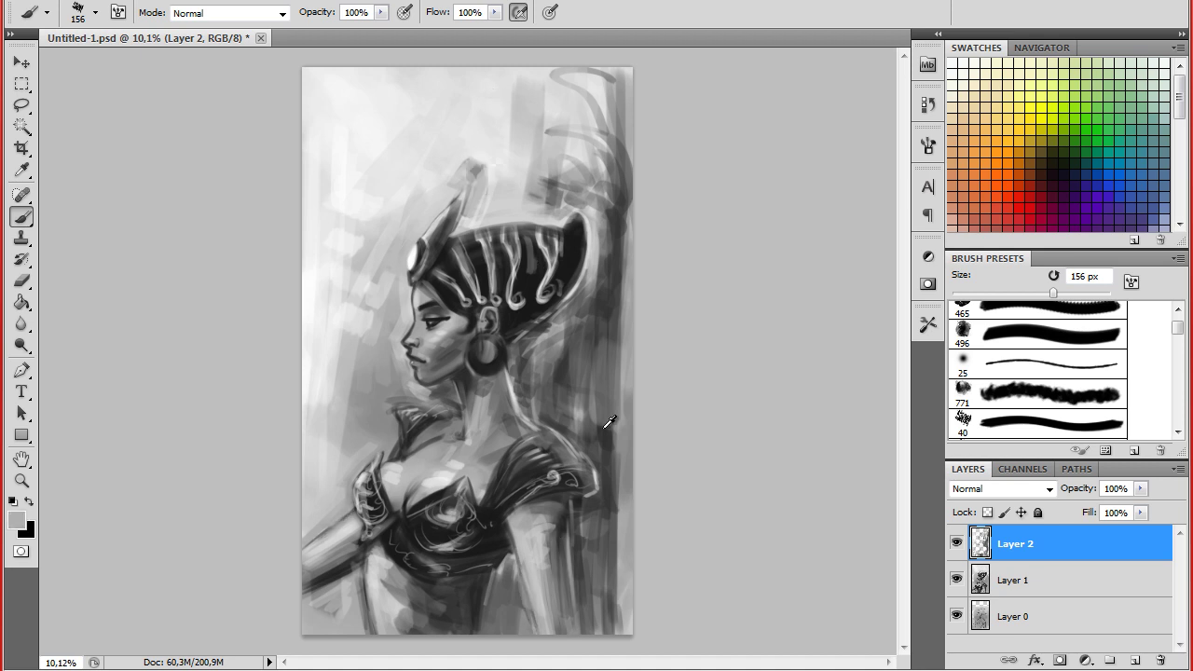
# - Darken the background behind the neck with a sampled dark tone and enlarge the brush to 504 px
pyautogui.keyDown('alt'); pyautogui.click(604, 284); pyautogui.keyUp('alt')
pyautogui.keyDown('alt'); pyautogui.click(527, 346); pyautogui.keyUp('alt')
pyautogui.moveTo(527, 347); pyautogui.dragTo(557, 440)
pyautogui.press(']')
pyautogui.press(']')
pyautogui.press(']')
pyautogui.press(']')
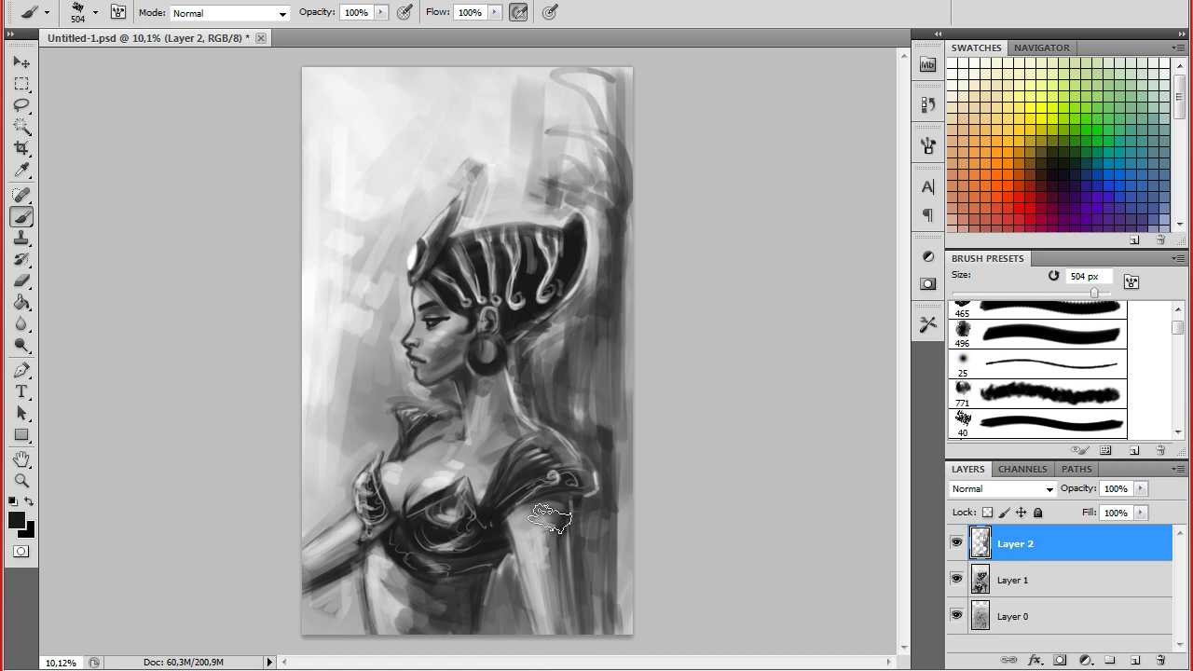
# - Retouch the forehead, nose bridge and cheek tones with a 152 px brush and sampled greys
pyautogui.click(94, 12)
pyautogui.moveTo(155, 74); pyautogui.dragTo(131, 75)
pyautogui.keyDown('alt'); pyautogui.click(415, 300); pyautogui.keyUp('alt')
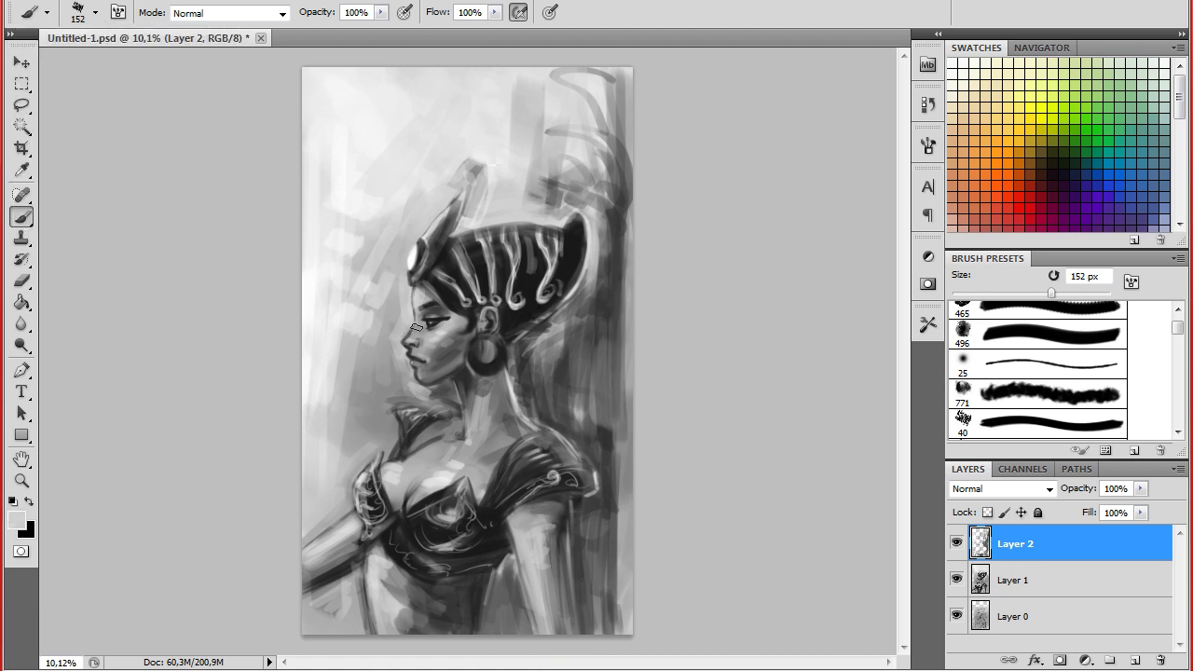
pyautogui.keyDown('alt'); pyautogui.click(421, 323); pyautogui.keyUp('alt')
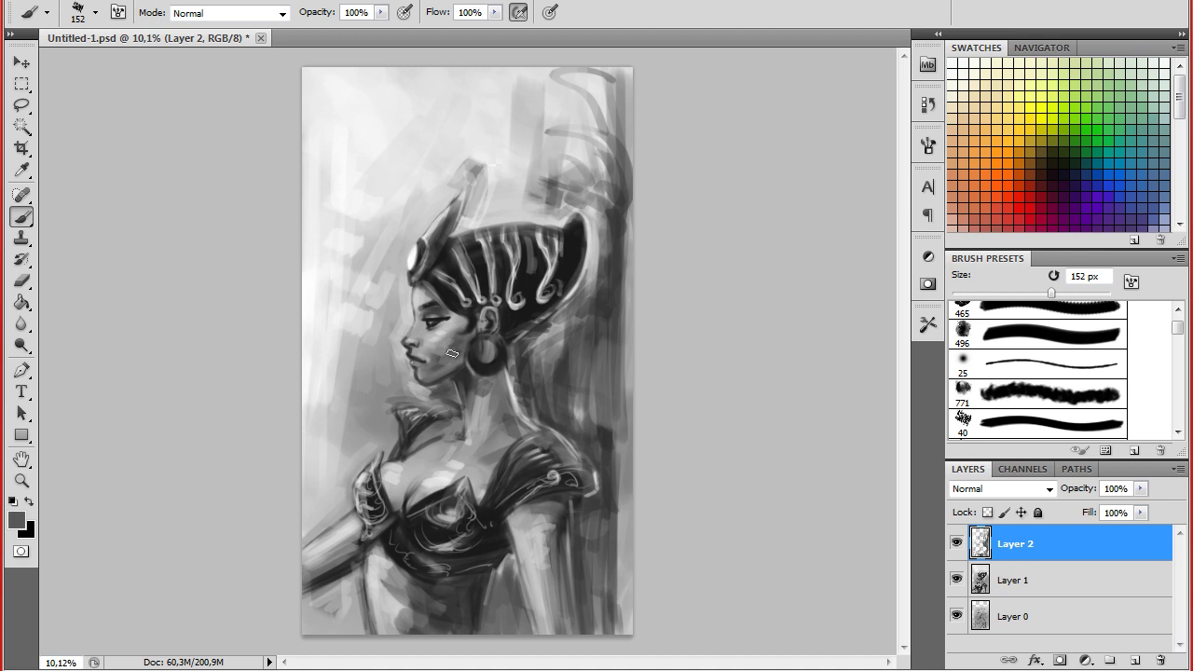
pyautogui.keyDown('alt'); pyautogui.click(466, 506); pyautogui.keyUp('alt')
pyautogui.keyDown('alt'); pyautogui.click(592, 279); pyautogui.keyUp('alt')
pyautogui.keyDown('alt'); pyautogui.click(600, 464); pyautogui.keyUp('alt')
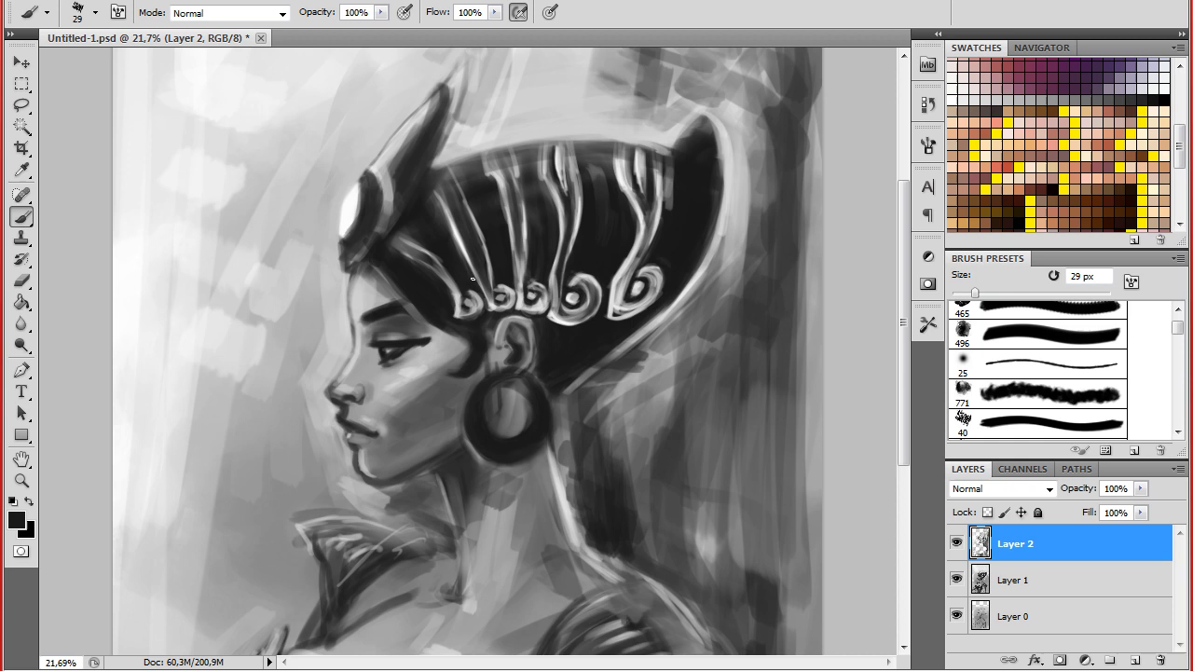
# - Redraw the outline of the rearmost headdress spiral with a 29 px brush and sampled light and dark tones
pyautogui.keyDown('alt'); pyautogui.click(474, 296); pyautogui.keyUp('alt')
pyautogui.keyDown('alt'); pyautogui.click(706, 266); pyautogui.keyUp('alt')
pyautogui.moveTo(605, 323); pyautogui.dragTo(666, 278)
pyautogui.keyDown('alt'); pyautogui.click(671, 239); pyautogui.keyUp('alt')
pyautogui.moveTo(622, 315); pyautogui.dragTo(657, 278)
pyautogui.keyDown('alt'); pyautogui.click(706, 266); pyautogui.keyUp('alt')
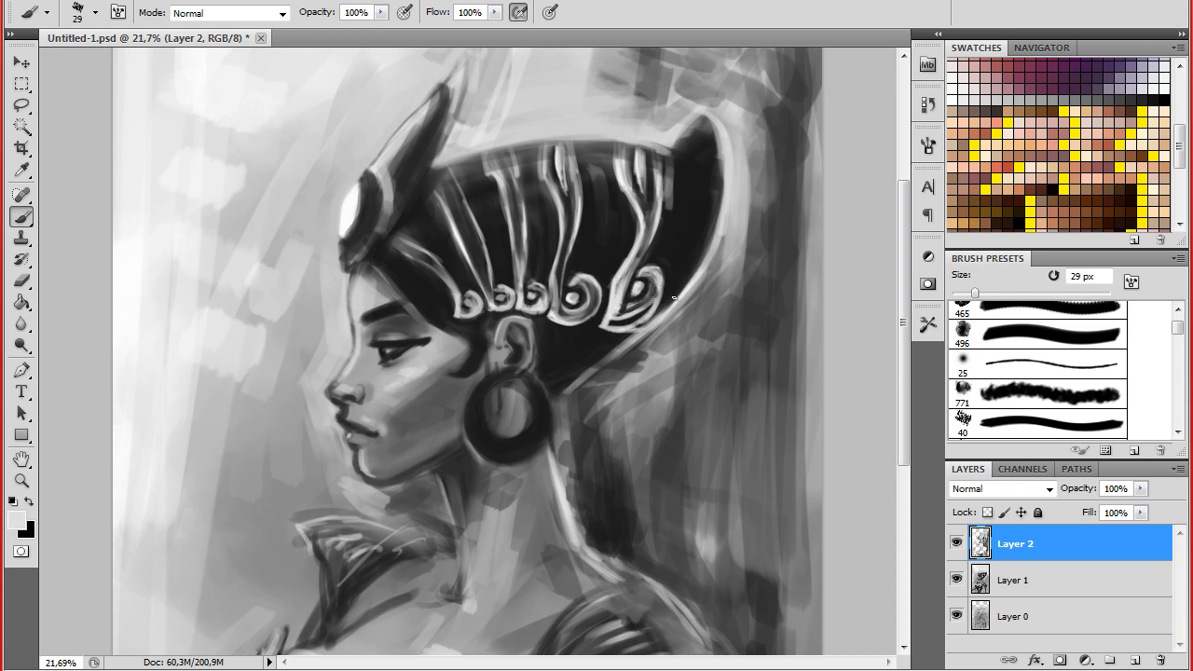
pyautogui.moveTo(608, 328); pyautogui.dragTo(685, 265)
# - Repaint the rearmost spiral's centre and the dark area around it, reducing the brush to 44 px
pyautogui.keyDown('alt'); pyautogui.click(590, 130); pyautogui.keyUp('alt')
pyautogui.click(95, 12)
pyautogui.moveTo(70, 63); pyautogui.dragTo(100, 73)
pyautogui.moveTo(657, 275)
pyautogui.mouseDown()
pyautogui.moveTo(624, 315)
pyautogui.moveTo(652, 285)
pyautogui.moveTo(663, 311)
pyautogui.moveTo(617, 328)
pyautogui.moveTo(646, 297)
pyautogui.moveTo(618, 279)
pyautogui.mouseUp()
pyautogui.keyDown('alt'); pyautogui.click(652, 265); pyautogui.keyUp('alt')
pyautogui.moveTo(559, 233); pyautogui.dragTo(559, 307)
pyautogui.keyDown('alt'); pyautogui.click(671, 253); pyautogui.keyUp('alt')
pyautogui.click(95, 13)
pyautogui.moveTo(99, 73); pyautogui.dragTo(88, 72)
pyautogui.press('Return')
pyautogui.moveTo(641, 248)
pyautogui.mouseDown()
pyautogui.moveTo(615, 315)
pyautogui.moveTo(686, 292)
pyautogui.mouseUp()
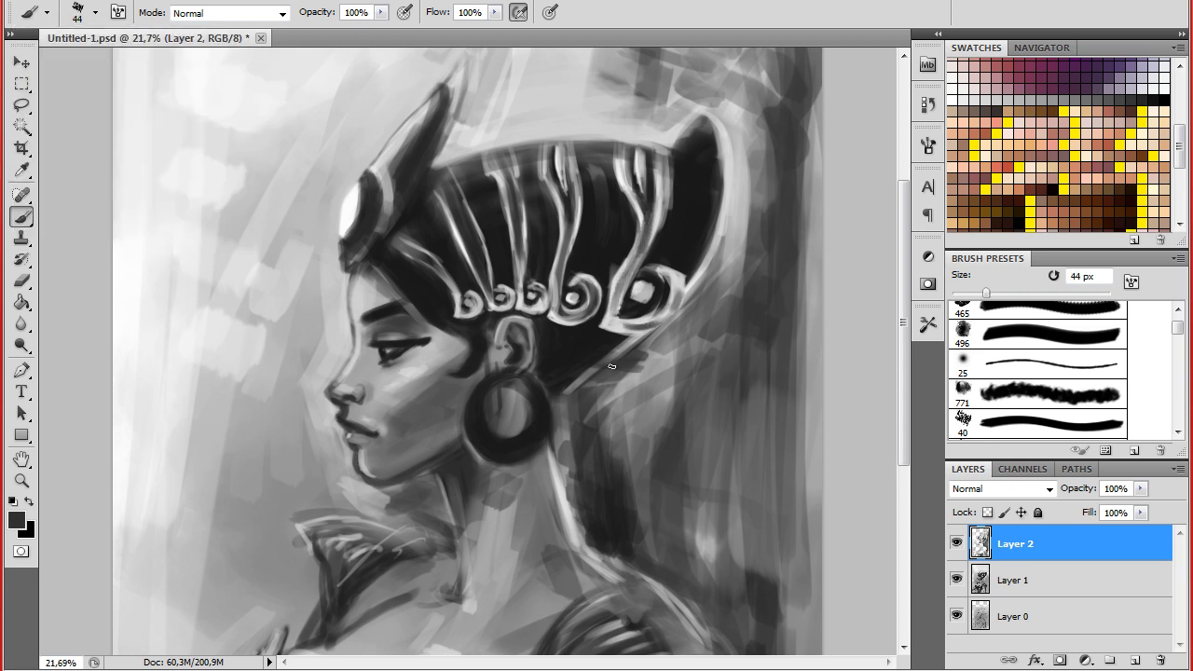
# - Sharpen the headdress's lower rear edge and the row of spirals with a 24 px brush and sampled tones
pyautogui.keyDown('alt'); pyautogui.click(700, 265); pyautogui.keyUp('alt')
pyautogui.click(95, 12)
pyautogui.moveTo(88, 73); pyautogui.dragTo(80, 72)
pyautogui.press('Return')
pyautogui.keyDown('alt'); pyautogui.click(697, 296); pyautogui.keyUp('alt')
pyautogui.moveTo(624, 355); pyautogui.dragTo(634, 353)
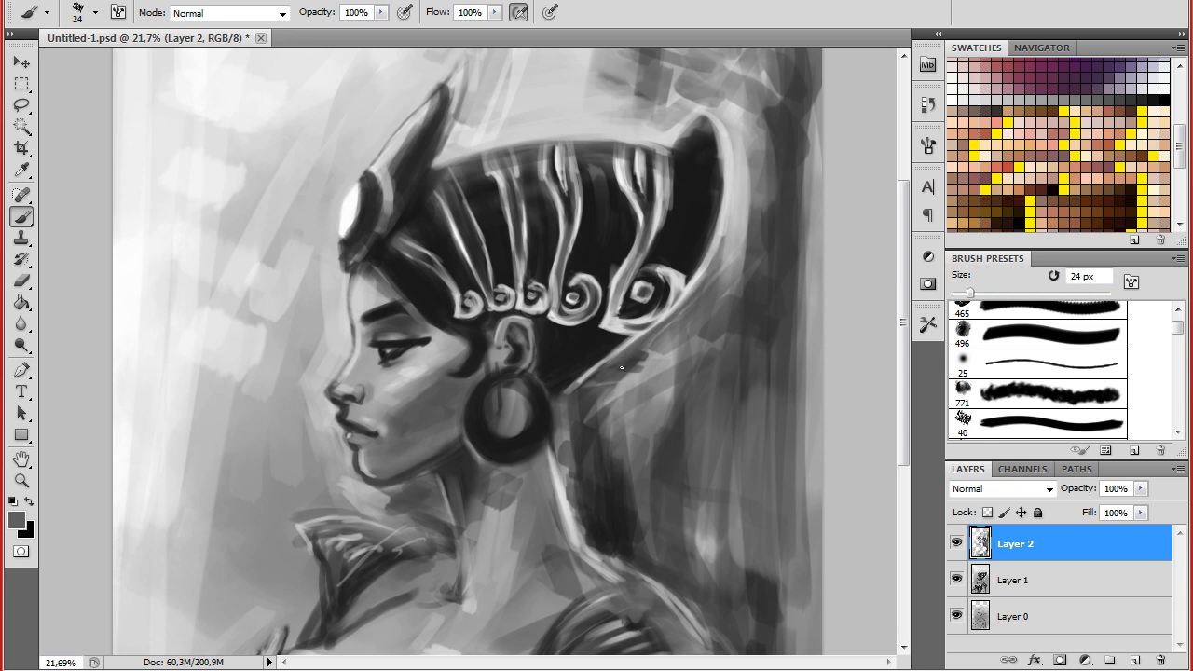
pyautogui.keyDown('alt'); pyautogui.click(644, 307); pyautogui.keyUp('alt')
pyautogui.keyDown('alt'); pyautogui.click(634, 265); pyautogui.keyUp('alt')
pyautogui.keyDown('alt'); pyautogui.click(630, 293); pyautogui.keyUp('alt')
pyautogui.keyDown('alt'); pyautogui.click(657, 260); pyautogui.keyUp('alt')
pyautogui.keyDown('alt'); pyautogui.click(667, 247); pyautogui.keyUp('alt')
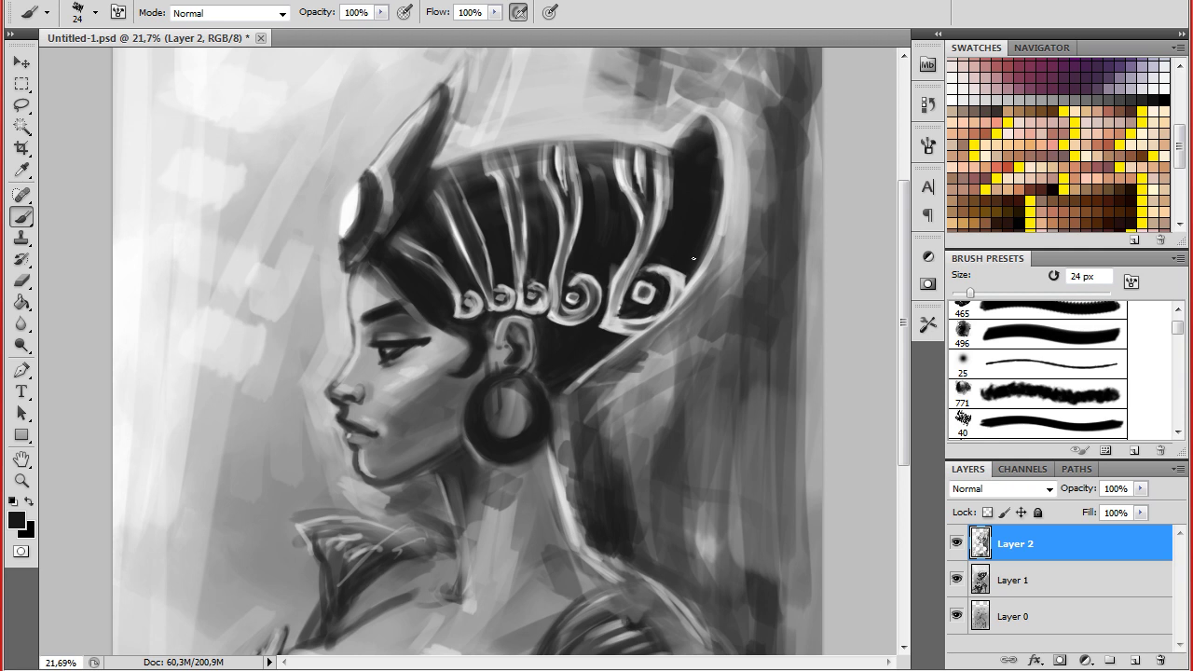
pyautogui.keyDown('alt'); pyautogui.click(506, 291); pyautogui.keyUp('alt')
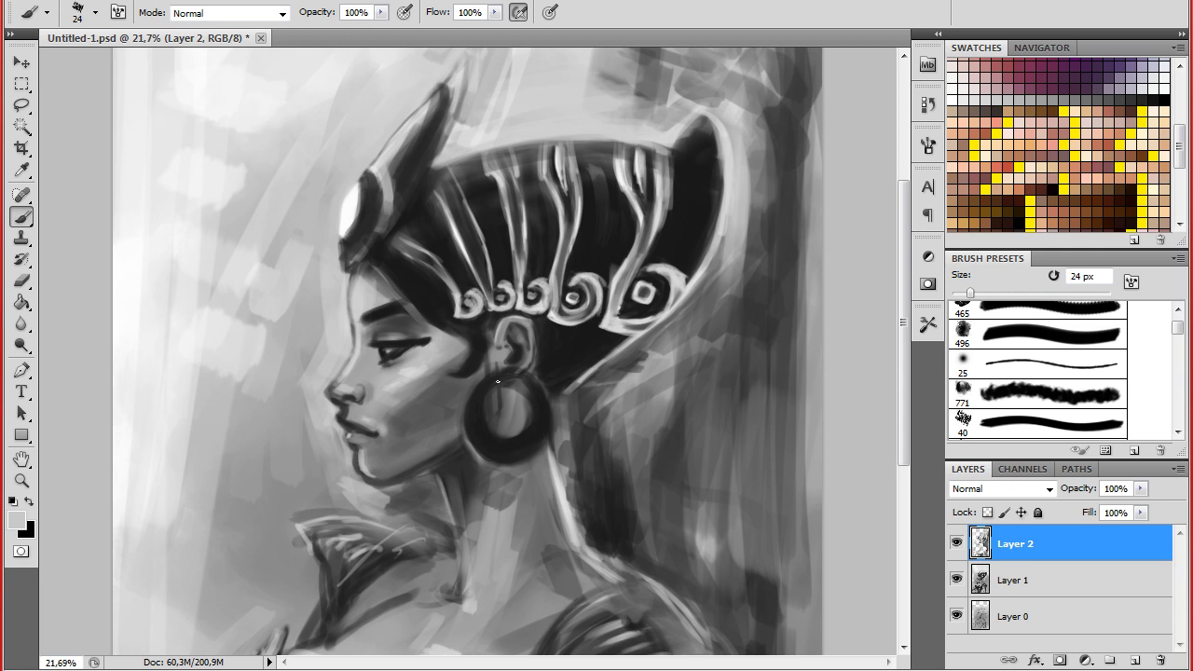
# - Define the front crest ornament with light edge lines and dark inner strokes using the 24 px brush
pyautogui.moveTo(448, 70)
pyautogui.mouseDown()
pyautogui.moveTo(439, 130)
pyautogui.moveTo(372, 244)
pyautogui.mouseUp()
pyautogui.moveTo(437, 130); pyautogui.dragTo(354, 265)
pyautogui.moveTo(384, 223); pyautogui.dragTo(352, 266)
pyautogui.keyDown('alt'); pyautogui.click(410, 177); pyautogui.keyUp('alt')
pyautogui.moveTo(422, 160); pyautogui.dragTo(394, 196)
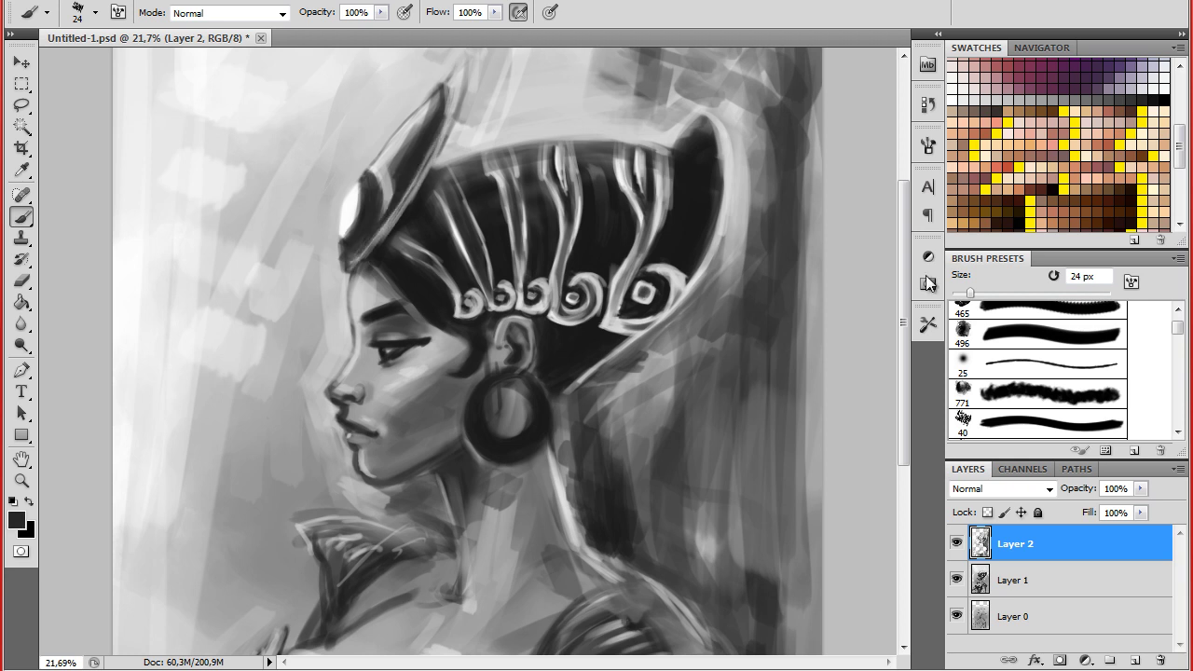
pyautogui.scroll(2, 265, 414)
pyautogui.keyDown('alt'); pyautogui.click(434, 97); pyautogui.keyUp('alt')
pyautogui.moveTo(455, 121); pyautogui.dragTo(424, 158)
pyautogui.moveTo(471, 99)
pyautogui.mouseDown()
pyautogui.moveTo(451, 184)
pyautogui.moveTo(358, 310)
pyautogui.mouseUp()
pyautogui.keyDown('alt'); pyautogui.click(438, 177); pyautogui.keyUp('alt')
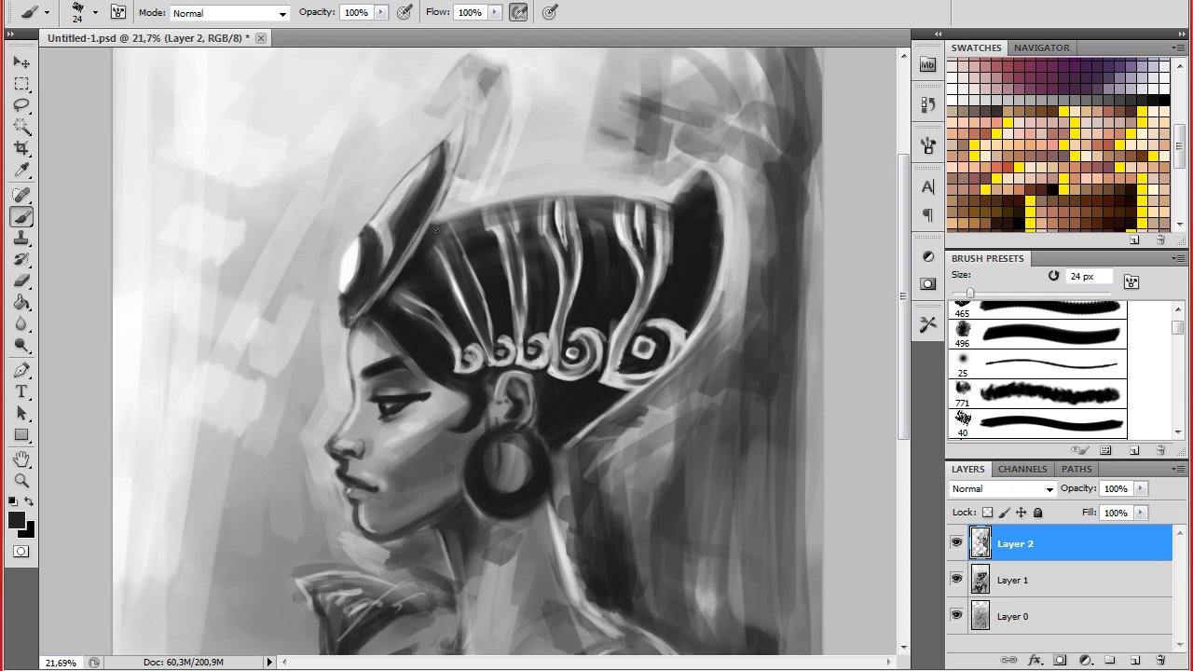
pyautogui.keyDown('alt'); pyautogui.click(405, 365); pyautogui.keyUp('alt')
pyautogui.keyDown('alt'); pyautogui.click(613, 334); pyautogui.keyUp('alt')
pyautogui.moveTo(470, 322); pyautogui.dragTo(400, 396)
pyautogui.moveTo(486, 223); pyautogui.dragTo(472, 337)
pyautogui.moveTo(544, 222); pyautogui.dragTo(537, 330)
pyautogui.moveTo(615, 214); pyautogui.dragTo(604, 311)
pyautogui.hotkey('ctrl', 'alt', 'z')
pyautogui.hotkey('ctrl', 'alt', 'z')
pyautogui.hotkey('ctrl', 'alt', 'z')
pyautogui.hotkey('ctrl', 'alt', 'z')
# - Refine the ear and darken the earring's inner opening with sampled greys and a 75 px brush
pyautogui.keyDown('alt'); pyautogui.click(455, 401); pyautogui.keyUp('alt')
pyautogui.keyDown('alt'); pyautogui.click(420, 420); pyautogui.keyUp('alt')
pyautogui.keyDown('alt'); pyautogui.click(508, 457); pyautogui.keyUp('alt')
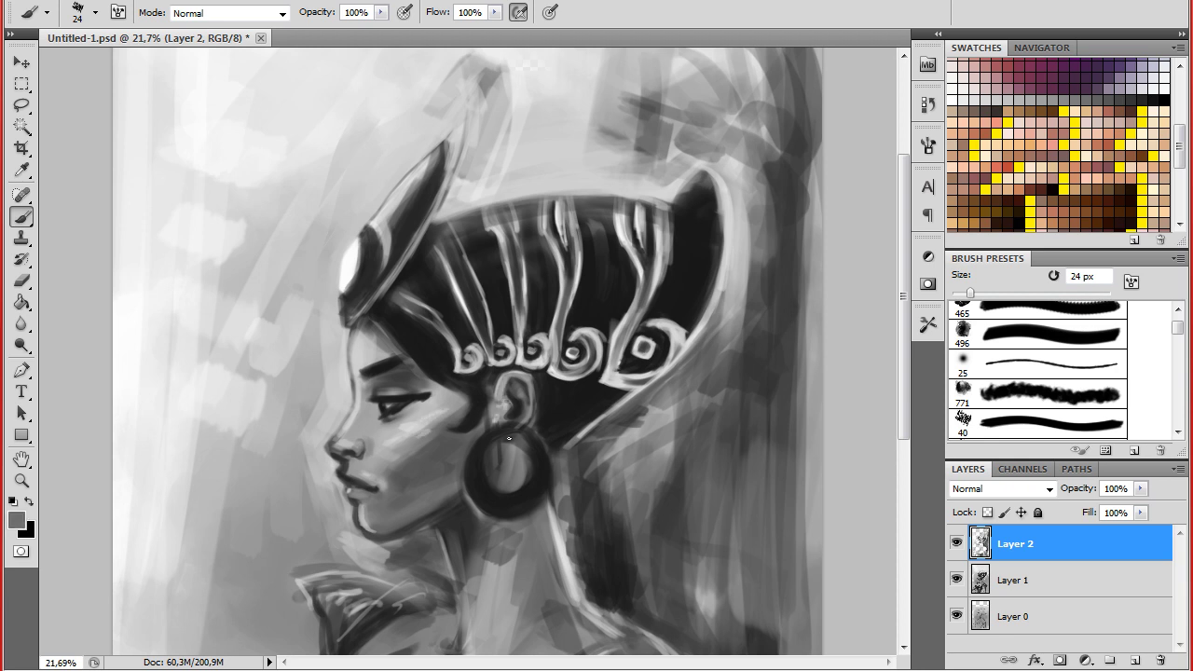
pyautogui.click(94, 12)
pyautogui.write('75')
pyautogui.press('Return')
pyautogui.keyDown('alt'); pyautogui.click(509, 478); pyautogui.keyUp('alt')
pyautogui.moveTo(509, 478); pyautogui.dragTo(502, 449)
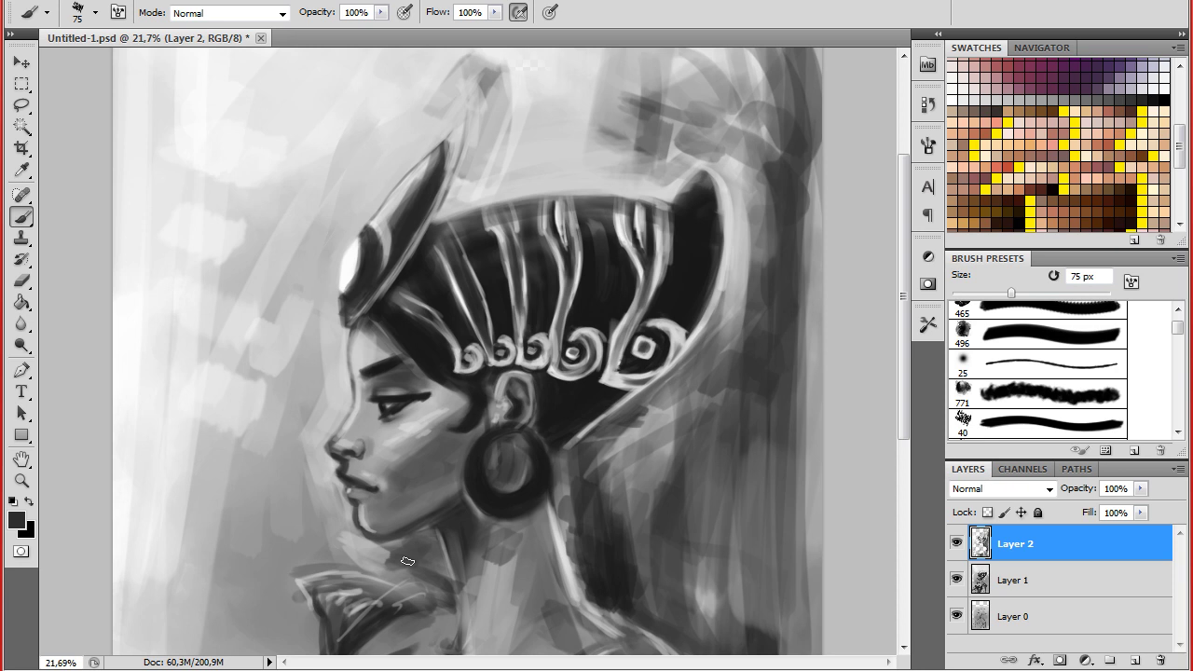
# - Retouch the temple hairline and reshape the eyebrow with a 56 px brush and sampled tones
pyautogui.keyDown('alt'); pyautogui.click(457, 393); pyautogui.keyUp('alt')
pyautogui.keyDown('alt'); pyautogui.click(437, 384); pyautogui.keyUp('alt')
pyautogui.keyDown('alt'); pyautogui.click(483, 349); pyautogui.keyUp('alt')
pyautogui.keyDown('alt'); pyautogui.click(515, 411); pyautogui.keyUp('alt')
pyautogui.click(97, 12)
pyautogui.moveTo(89, 65); pyautogui.dragTo(74, 65)
pyautogui.click(396, 368)
pyautogui.keyDown('alt'); pyautogui.click(440, 304); pyautogui.keyUp('alt')
pyautogui.keyDown('alt'); pyautogui.click(401, 355); pyautogui.keyUp('alt')
pyautogui.keyDown('alt'); pyautogui.click(407, 339); pyautogui.keyUp('alt')
# - Blend grey strokes along the background behind the headdress's rear edge and touch up the face with sampled greys
pyautogui.keyDown('alt'); pyautogui.click(744, 167); pyautogui.keyUp('alt')
pyautogui.moveTo(727, 224)
pyautogui.mouseDown()
pyautogui.moveTo(668, 386)
pyautogui.moveTo(623, 444)
pyautogui.moveTo(642, 602)
pyautogui.mouseUp()
pyautogui.keyDown('alt'); pyautogui.click(361, 413); pyautogui.keyUp('alt')
pyautogui.keyDown('alt'); pyautogui.click(332, 440); pyautogui.keyUp('alt')
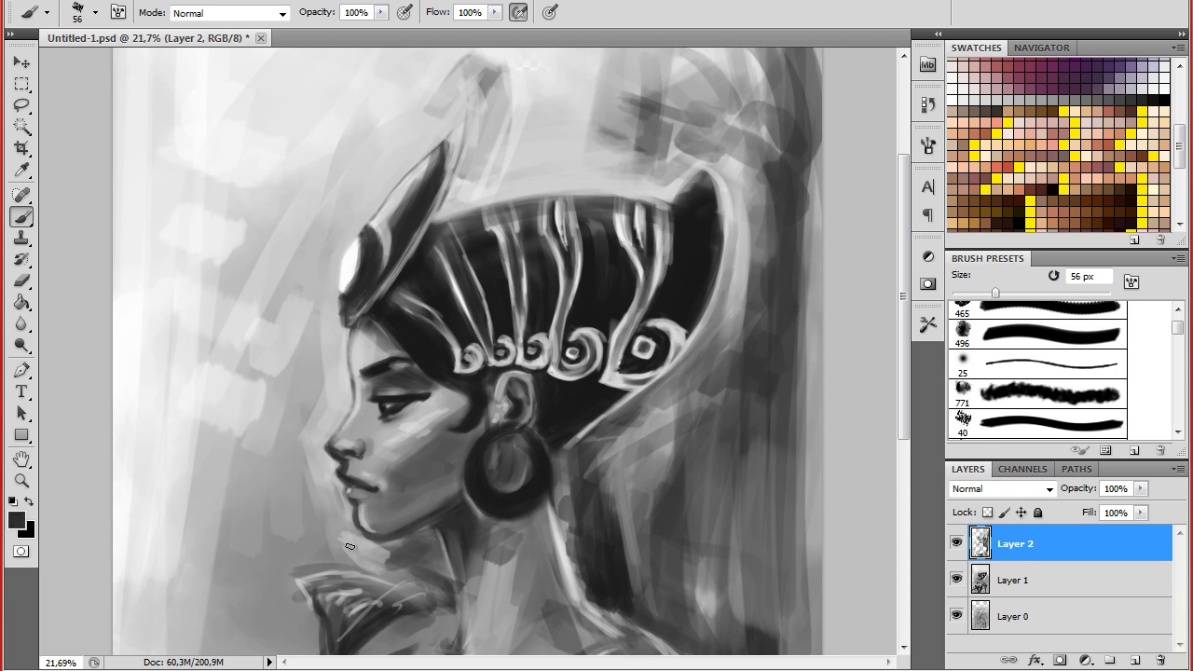
pyautogui.keyDown('alt'); pyautogui.click(448, 412); pyautogui.keyUp('alt')
pyautogui.keyDown('alt'); pyautogui.click(522, 397); pyautogui.keyUp('alt')
# - Refine the eye's lids and lower lash line with a 20 px brush and sampled tones
pyautogui.click(94, 13)
pyautogui.write('20')
pyautogui.press('Return')
pyautogui.keyDown('alt'); pyautogui.click(558, 578); pyautogui.keyUp('alt')
pyautogui.keyDown('alt'); pyautogui.click(409, 434); pyautogui.keyUp('alt')
pyautogui.keyDown('alt'); pyautogui.click(411, 399); pyautogui.keyUp('alt')
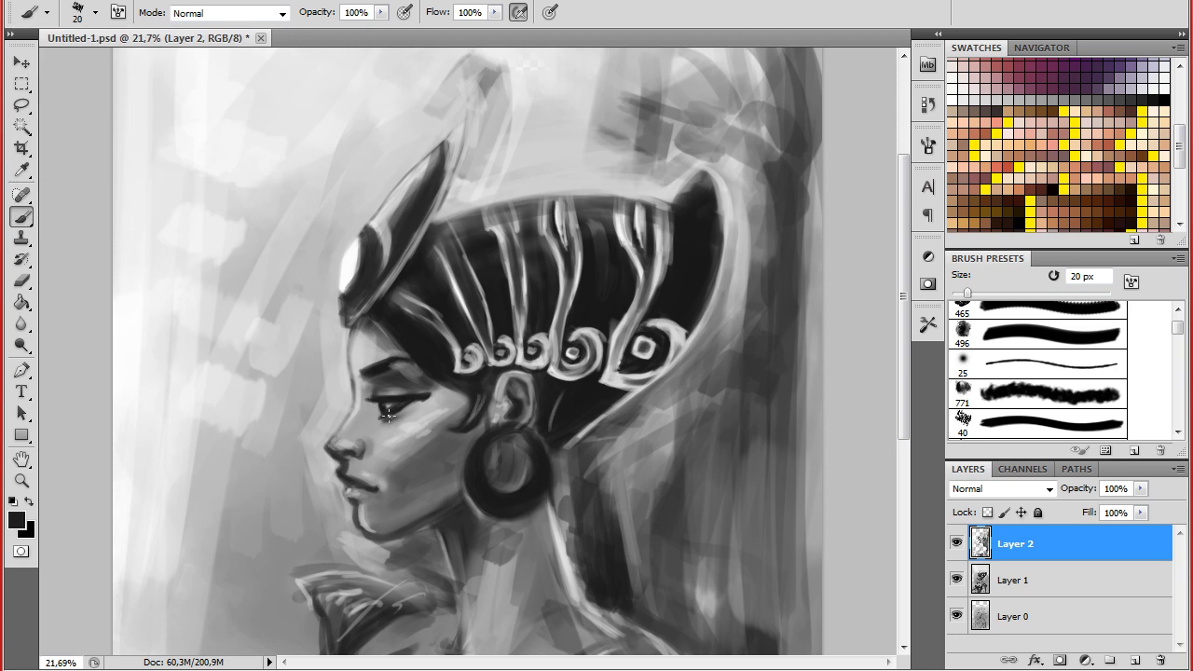
pyautogui.keyDown('alt'); pyautogui.click(373, 421); pyautogui.keyUp('alt')
# - Add a light curve along the earring's lower rim and repaint its inner opening with a 60 px brush
pyautogui.moveTo(488, 473); pyautogui.dragTo(525, 488)
pyautogui.keyDown('alt'); pyautogui.click(530, 411); pyautogui.keyUp('alt')
pyautogui.keyDown('alt'); pyautogui.click(501, 432); pyautogui.keyUp('alt')
pyautogui.keyDown('alt'); pyautogui.click(503, 497); pyautogui.keyUp('alt')
pyautogui.keyDown('alt'); pyautogui.click(505, 439); pyautogui.keyUp('alt')
pyautogui.click(96, 12)
pyautogui.moveTo(37, 58); pyautogui.dragTo(58, 57)
pyautogui.press('Return')
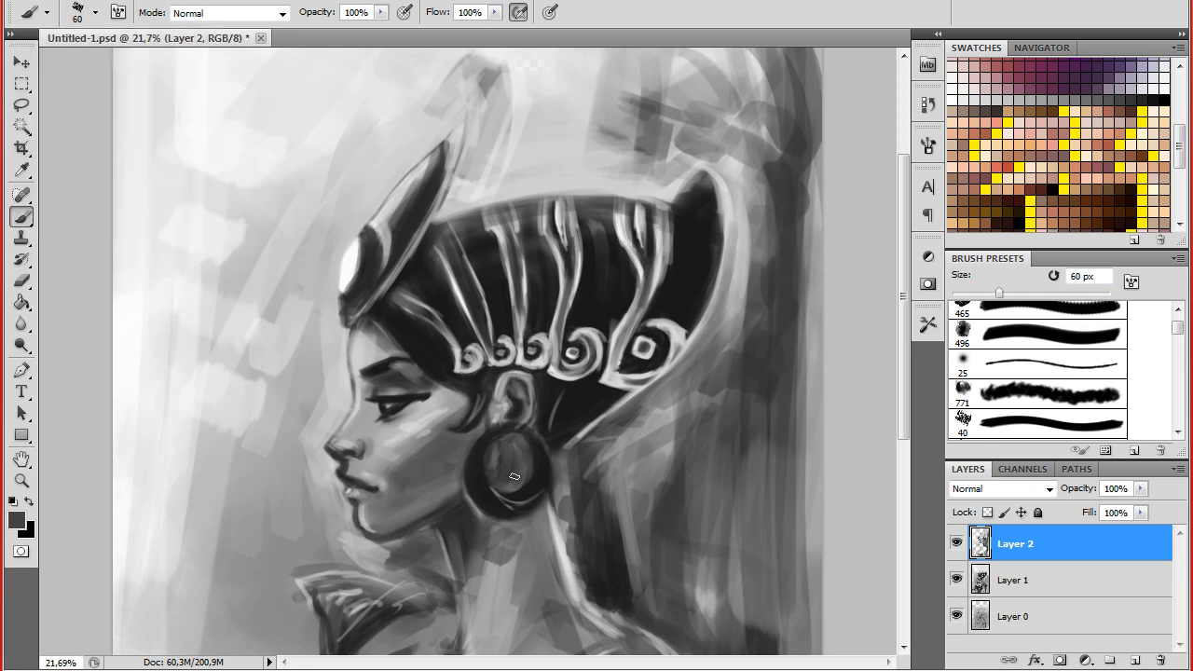
pyautogui.keyDown('alt'); pyautogui.click(508, 447); pyautogui.keyUp('alt')
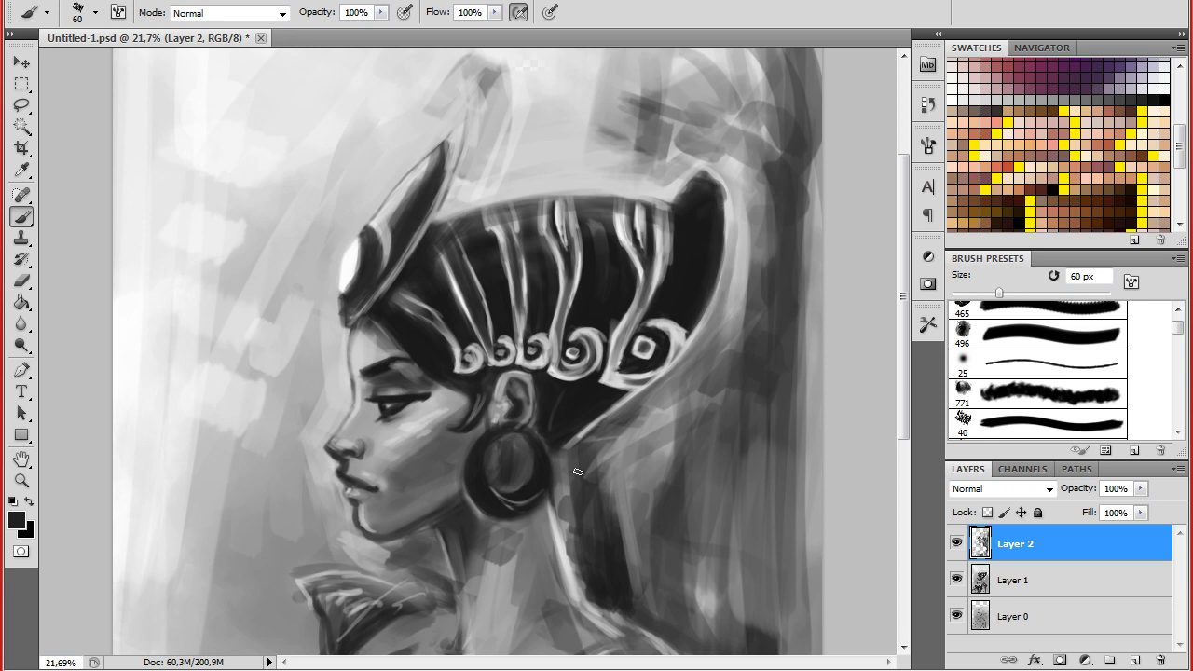
# - Brush white strokes along the headdress's lower rear edge and the front of the face with a 141 px brush
pyautogui.rightClick(658, 219)
pyautogui.write('141')
pyautogui.press('Return')
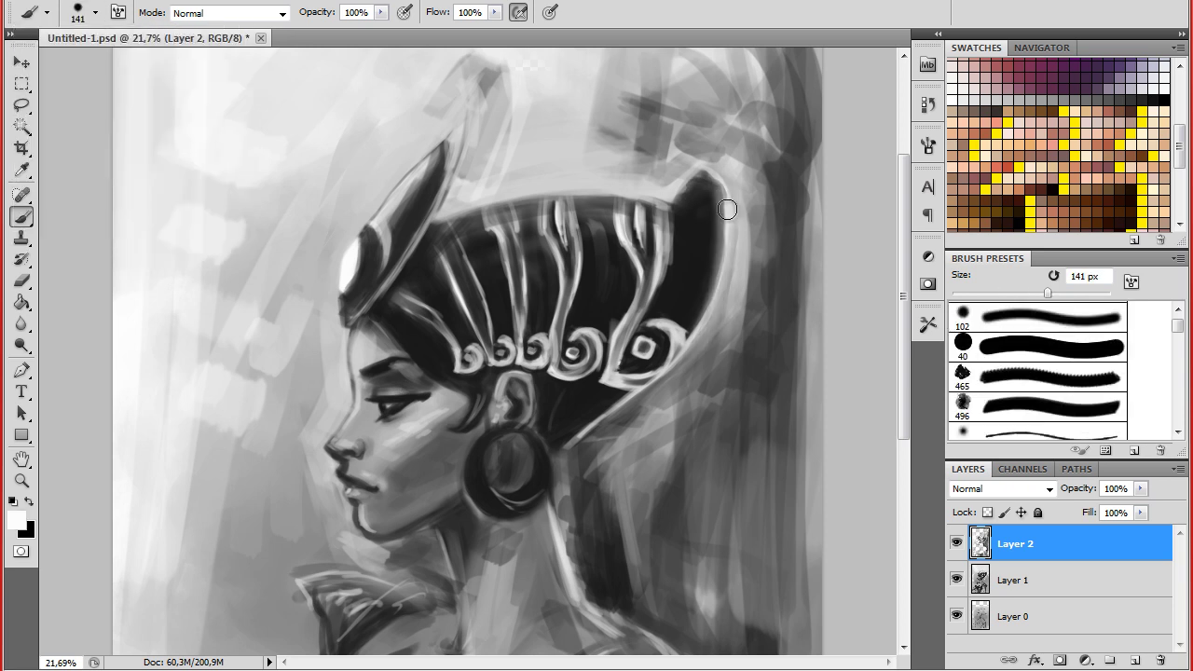
pyautogui.press('d')
pyautogui.press('x')
pyautogui.moveTo(654, 363); pyautogui.dragTo(555, 489)
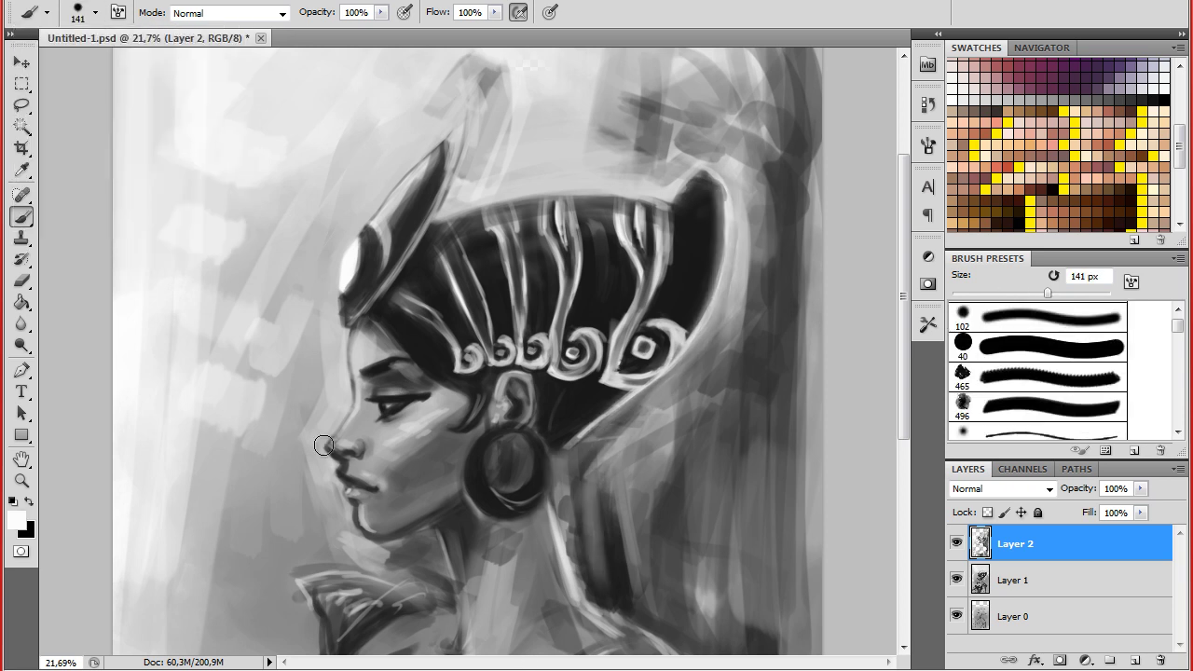
pyautogui.moveTo(349, 400); pyautogui.dragTo(350, 533)
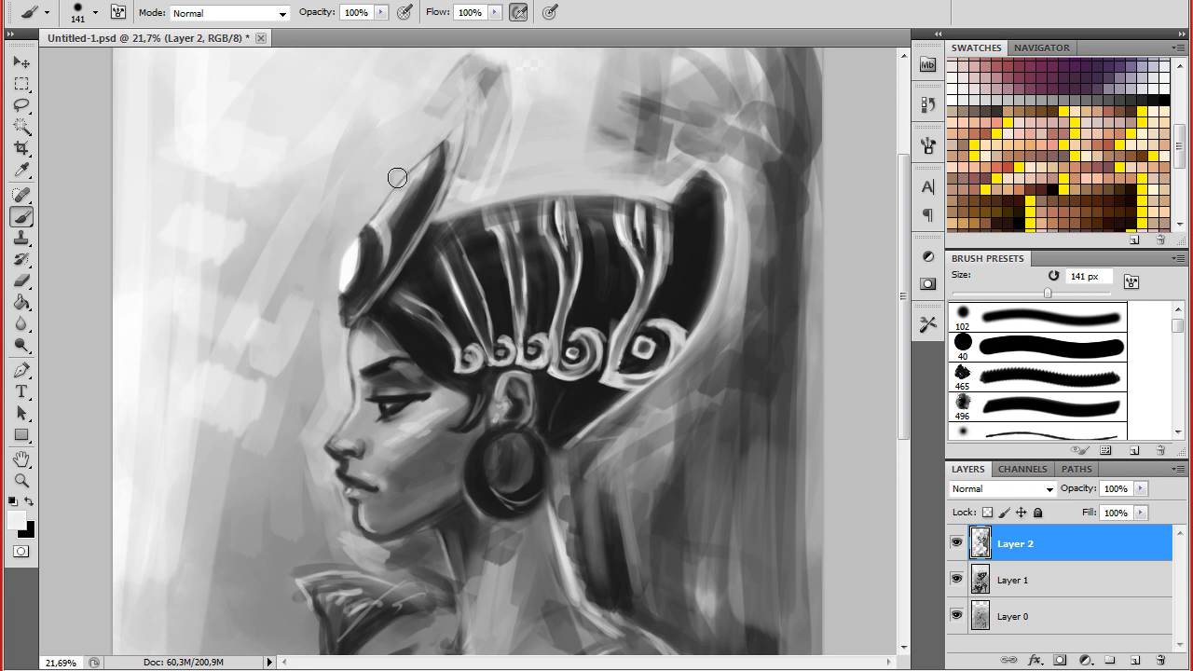
# - Darken the background behind the headdress and neck with broad near-black strokes using a 911 px brush
pyautogui.press('z')
pyautogui.hotkey('ctrl', '0')
pyautogui.press('b')
pyautogui.click(95, 12)
pyautogui.write('x911')
pyautogui.press('Return')
pyautogui.moveTo(605, 252); pyautogui.dragTo(606, 620)
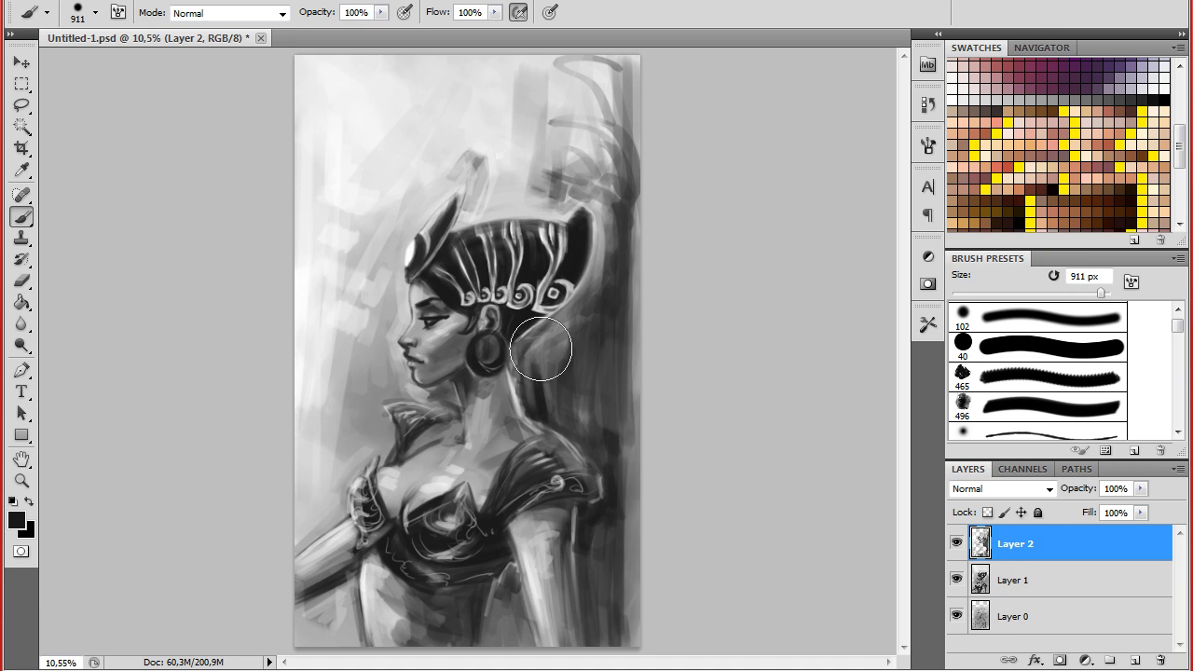
pyautogui.moveTo(557, 315); pyautogui.dragTo(643, 213)
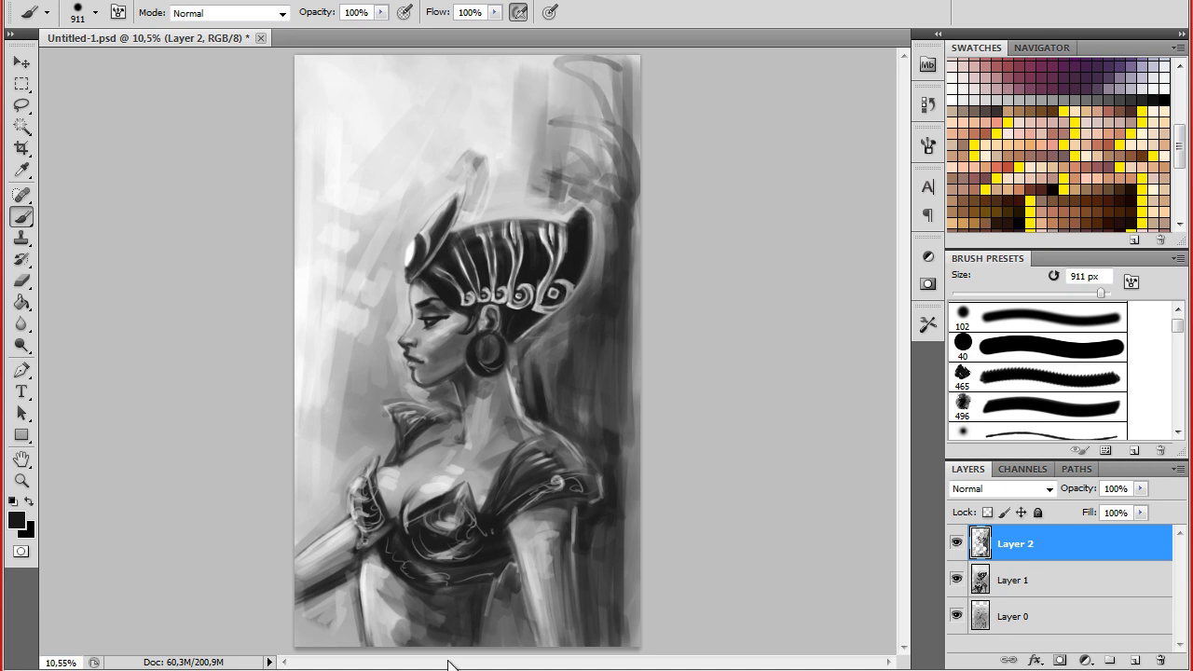
# - Try the Overlay and Color Burn blending modes on the active layer
pyautogui.click(1002, 488)
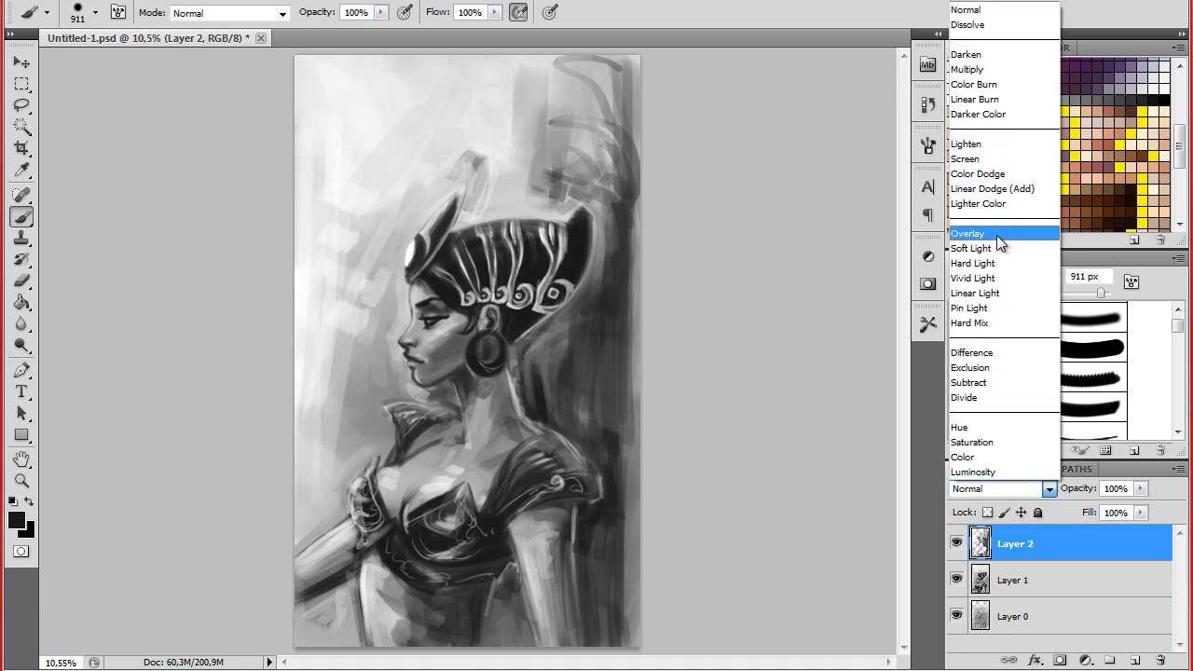
pyautogui.click(997, 230)
pyautogui.click(1002, 488)
pyautogui.click(991, 81)
# - Paint reddish-brown skin tone over the face, neck, chest, torso and arms with a 401 px brush and set the layer to Overlay
pyautogui.moveTo(486, 667)
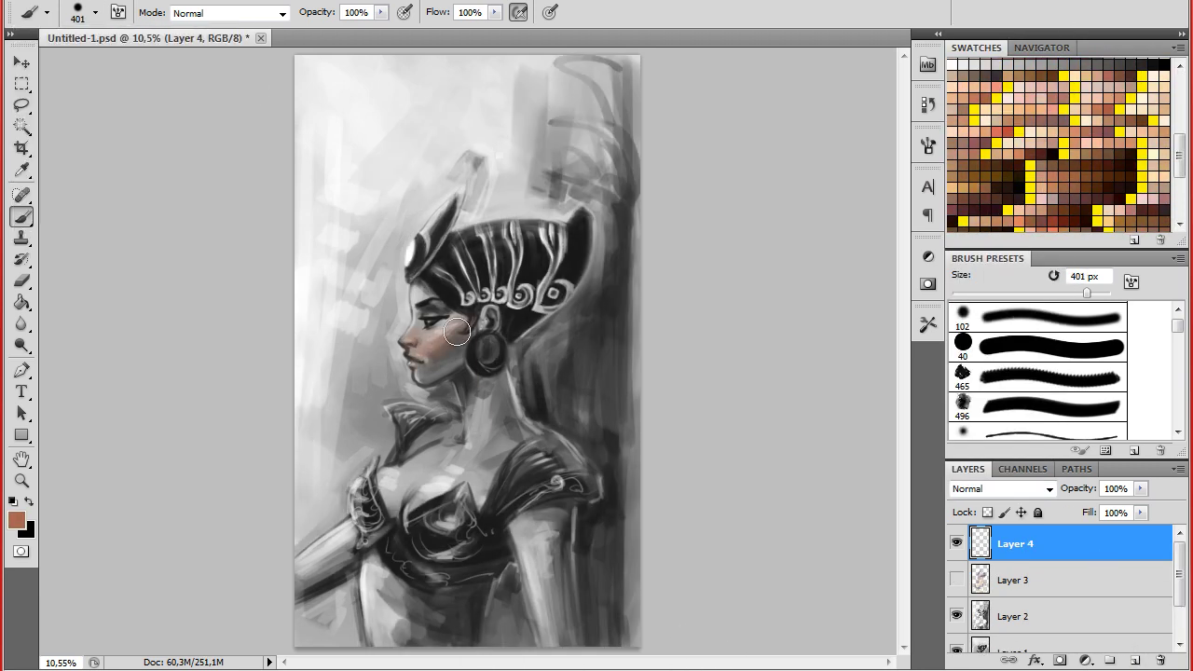
pyautogui.moveTo(456, 332)
pyautogui.mouseDown()
pyautogui.moveTo(475, 419)
pyautogui.moveTo(419, 466)
pyautogui.moveTo(438, 307)
pyautogui.moveTo(553, 514)
pyautogui.moveTo(535, 615)
pyautogui.mouseUp()
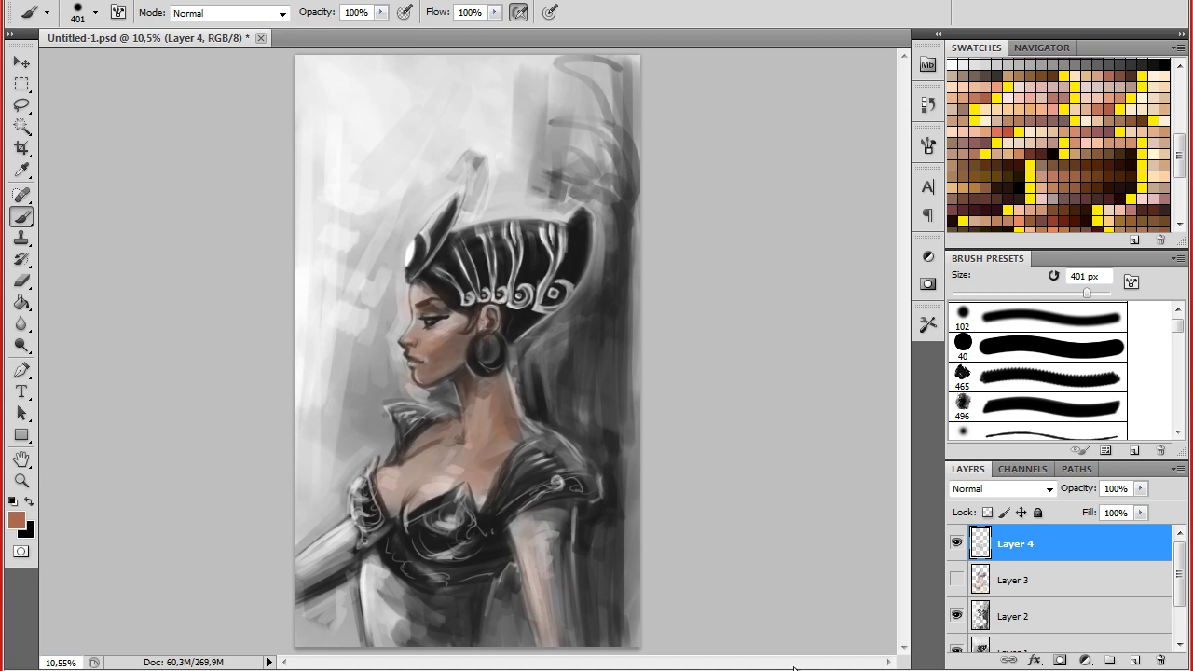
pyautogui.click(1001, 489)
pyautogui.click(987, 223)
pyautogui.moveTo(545, 563)
pyautogui.mouseDown()
pyautogui.moveTo(292, 609)
pyautogui.moveTo(409, 639)
pyautogui.moveTo(434, 491)
pyautogui.moveTo(425, 359)
pyautogui.mouseUp()
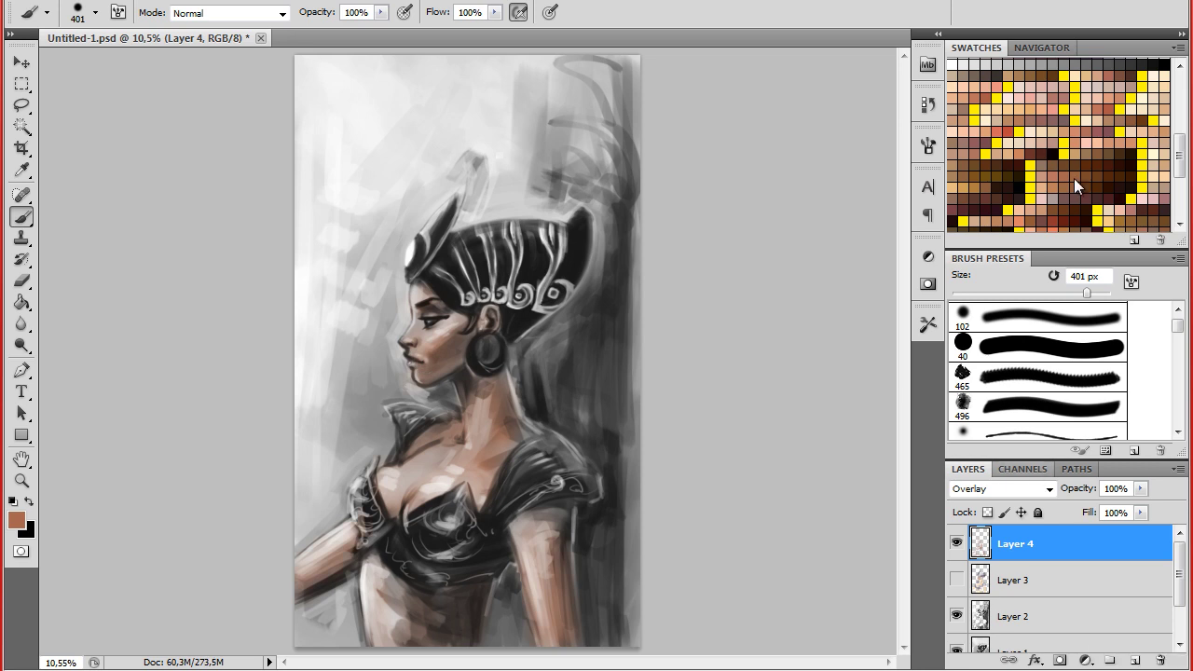
# - Shade the neck below the earring in dark brown from the swatches with a 158 px brush
pyautogui.click(1105, 142)
pyautogui.click(1106, 140)
pyautogui.click(94, 12)
pyautogui.moveTo(121, 62); pyautogui.dragTo(102, 61)
pyautogui.click(99, 13)
pyautogui.click(94, 12)
pyautogui.click(94, 12)
pyautogui.moveTo(474, 414)
pyautogui.mouseDown()
pyautogui.moveTo(438, 312)
pyautogui.moveTo(504, 401)
pyautogui.mouseUp()
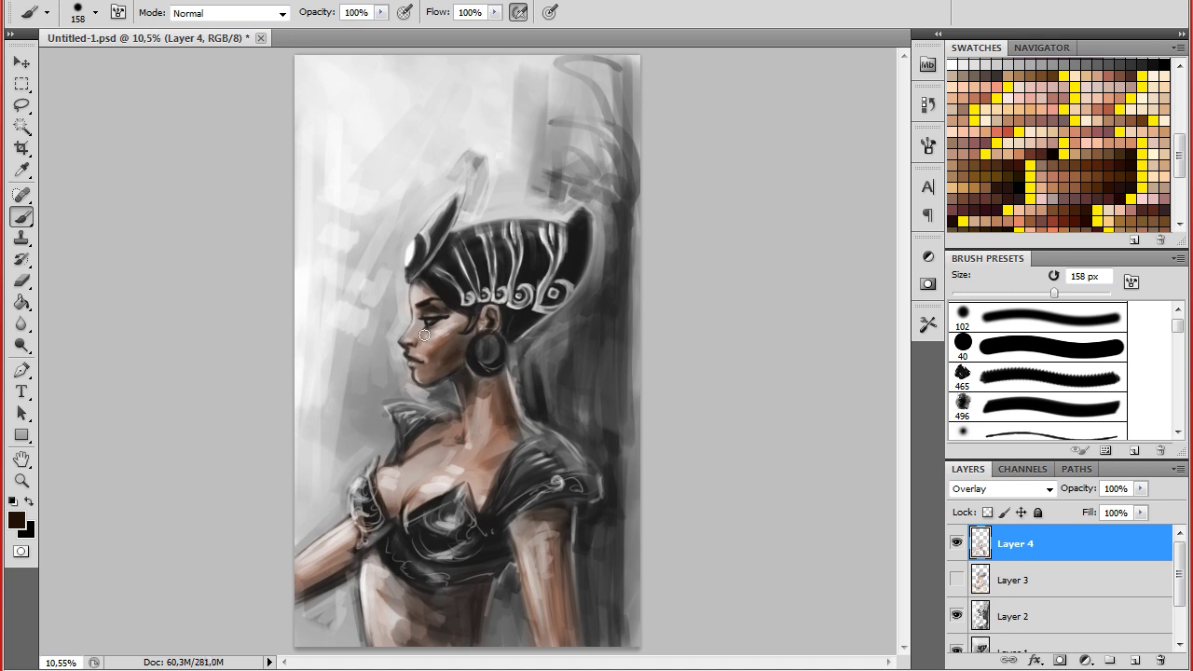
# - Deepen the shadows on the torso, arms, chest and neck in dark brown with a 197 px brush, comparing with the layer hidden
pyautogui.click(94, 12)
pyautogui.moveTo(146, 63); pyautogui.dragTo(164, 64)
pyautogui.moveTo(447, 582)
pyautogui.mouseDown()
pyautogui.moveTo(400, 633)
pyautogui.moveTo(382, 568)
pyautogui.mouseUp()
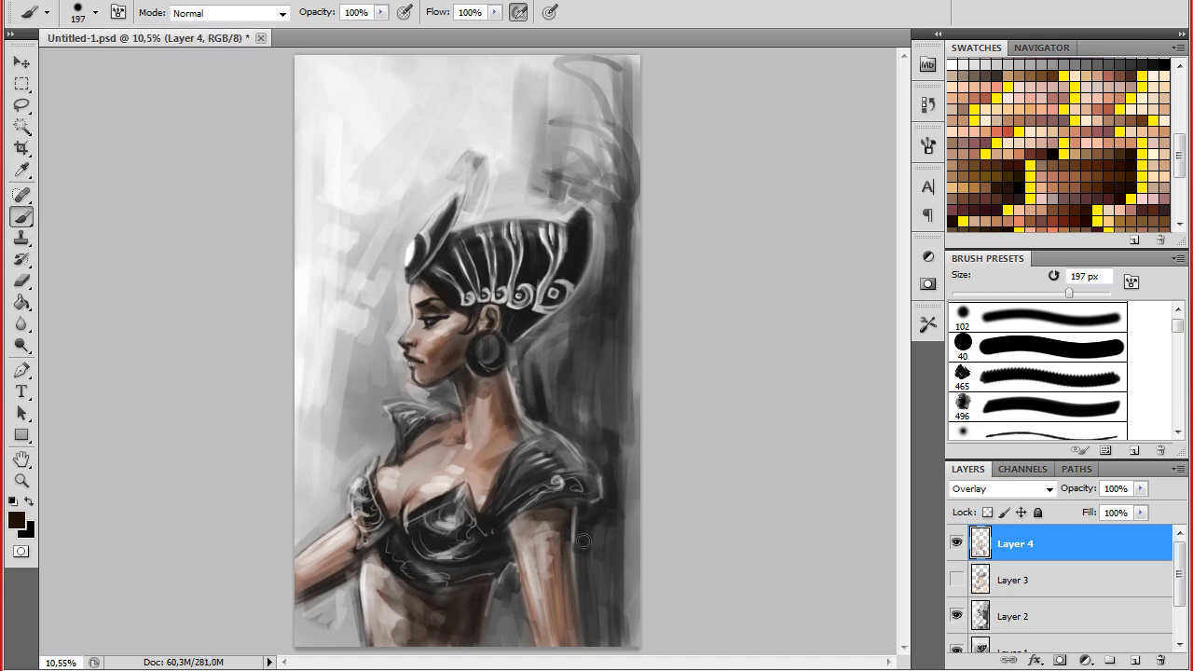
pyautogui.moveTo(540, 559); pyautogui.dragTo(545, 643)
pyautogui.moveTo(326, 541); pyautogui.dragTo(307, 587)
pyautogui.moveTo(428, 494); pyautogui.dragTo(451, 471)
pyautogui.moveTo(419, 540); pyautogui.dragTo(458, 579)
pyautogui.click(956, 542)
pyautogui.click(956, 543)
pyautogui.moveTo(484, 493); pyautogui.dragTo(484, 396)
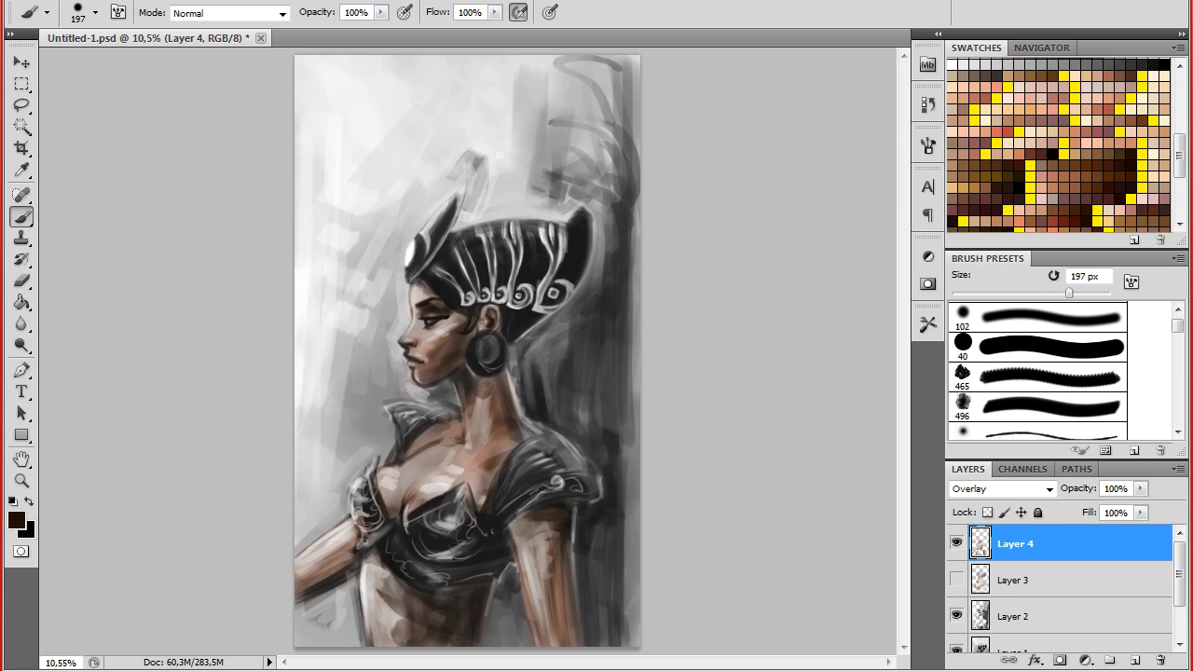
# - Tint the background around the figure dark red with a 1557 px brush
pyautogui.scroll(6, 1024, 135)
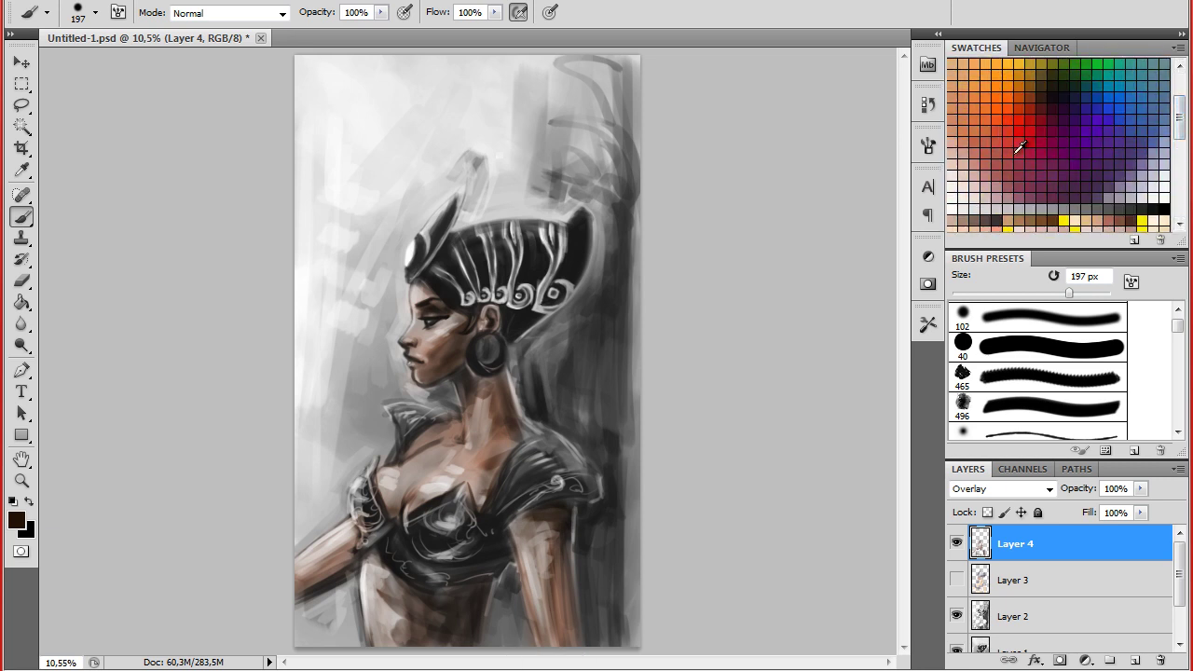
pyautogui.click(1046, 112)
pyautogui.click(95, 12)
pyautogui.moveTo(156, 62); pyautogui.dragTo(212, 62)
pyautogui.moveTo(559, 93)
pyautogui.mouseDown()
pyautogui.moveTo(398, 173)
pyautogui.moveTo(347, 296)
pyautogui.moveTo(631, 386)
pyautogui.moveTo(615, 633)
pyautogui.mouseUp()
pyautogui.hotkey('ctrl', 'z')
pyautogui.moveTo(597, 139)
pyautogui.mouseDown()
pyautogui.moveTo(621, 96)
pyautogui.moveTo(607, 420)
pyautogui.moveTo(532, 107)
pyautogui.moveTo(474, 106)
pyautogui.moveTo(354, 422)
pyautogui.mouseUp()
pyautogui.moveTo(727, 413)
pyautogui.mouseDown()
pyautogui.moveTo(485, 484)
pyautogui.moveTo(489, 522)
pyautogui.moveTo(637, 213)
pyautogui.moveTo(620, 159)
pyautogui.moveTo(634, 364)
pyautogui.mouseUp()
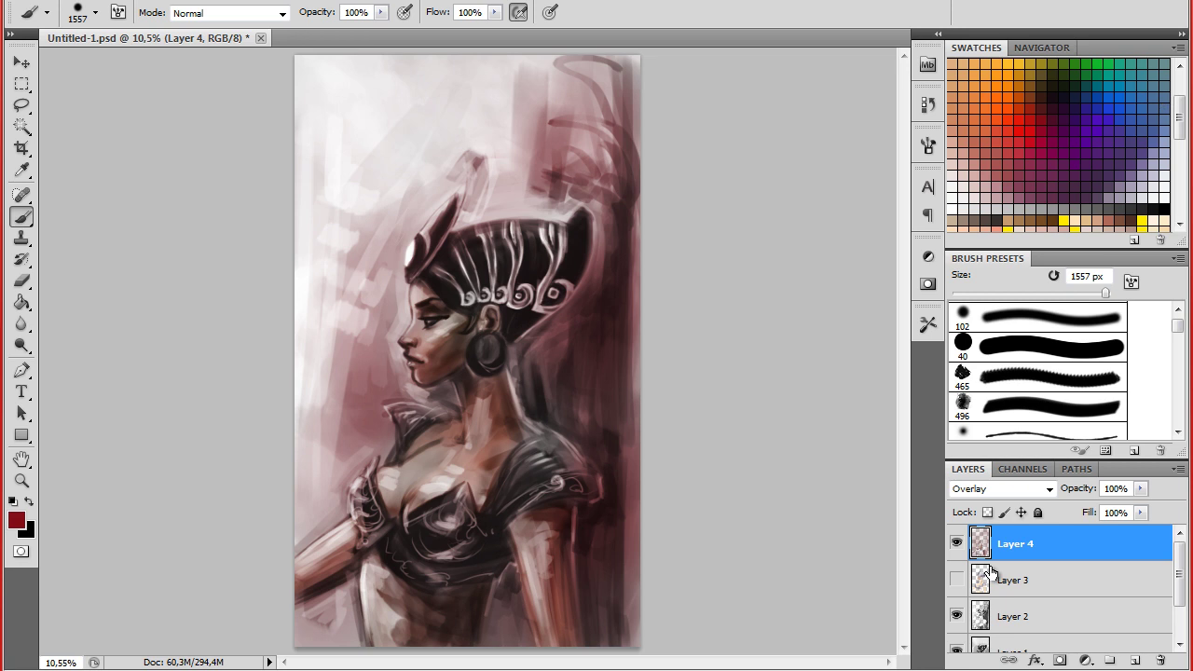
# - Colour the headdress's stripes, spirals and front ornament bright blue with a 147 px brush
pyautogui.click(95, 12)
pyautogui.moveTo(155, 58); pyautogui.dragTo(42, 58)
pyautogui.click(1104, 164)
pyautogui.click(1123, 129)
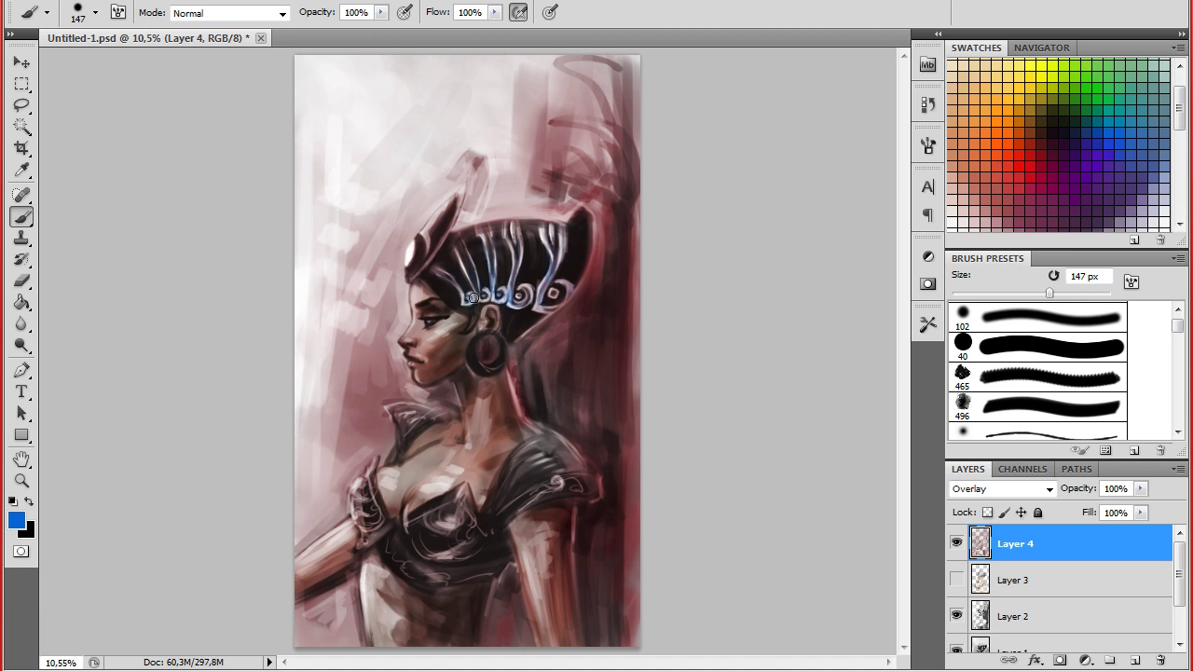
pyautogui.click(421, 246)
# - Extend the blue tint over the collar, bodice and shoulder piece with a resized brush and compare with the colour layer hidden
pyautogui.click(95, 12)
pyautogui.moveTo(42, 58); pyautogui.dragTo(48, 58)
pyautogui.press('Return')
pyautogui.press('z')
pyautogui.moveTo(468, 413); pyautogui.dragTo(358, 534)
pyautogui.click(955, 542)
pyautogui.click(955, 543)
pyautogui.click(956, 542)
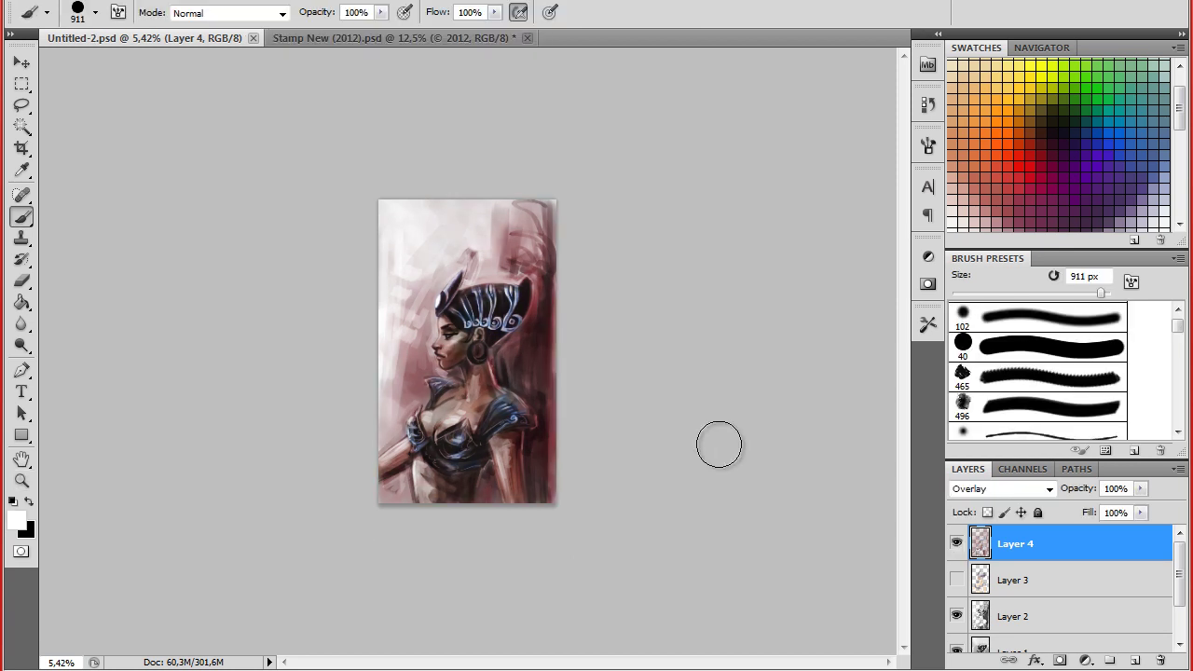
# - Copy the signature artwork from Stamp New (2012).psd with a rectangular selection and return to the painting
pyautogui.hotkey('ctrl', 'Tab')
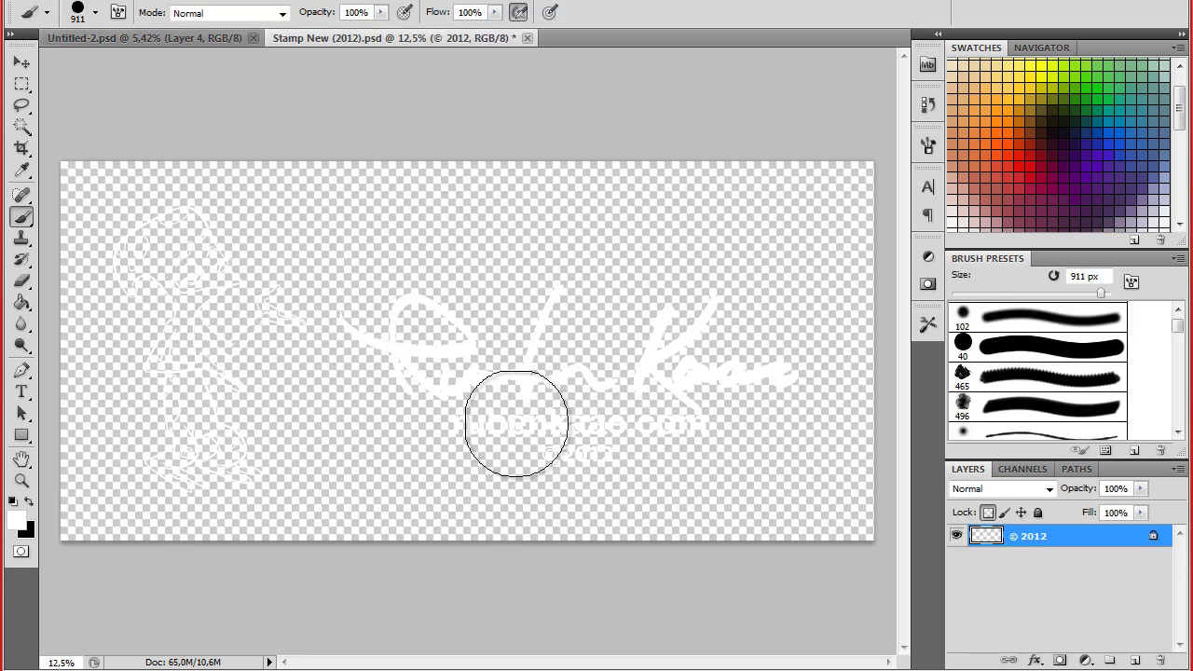
pyautogui.press('m')
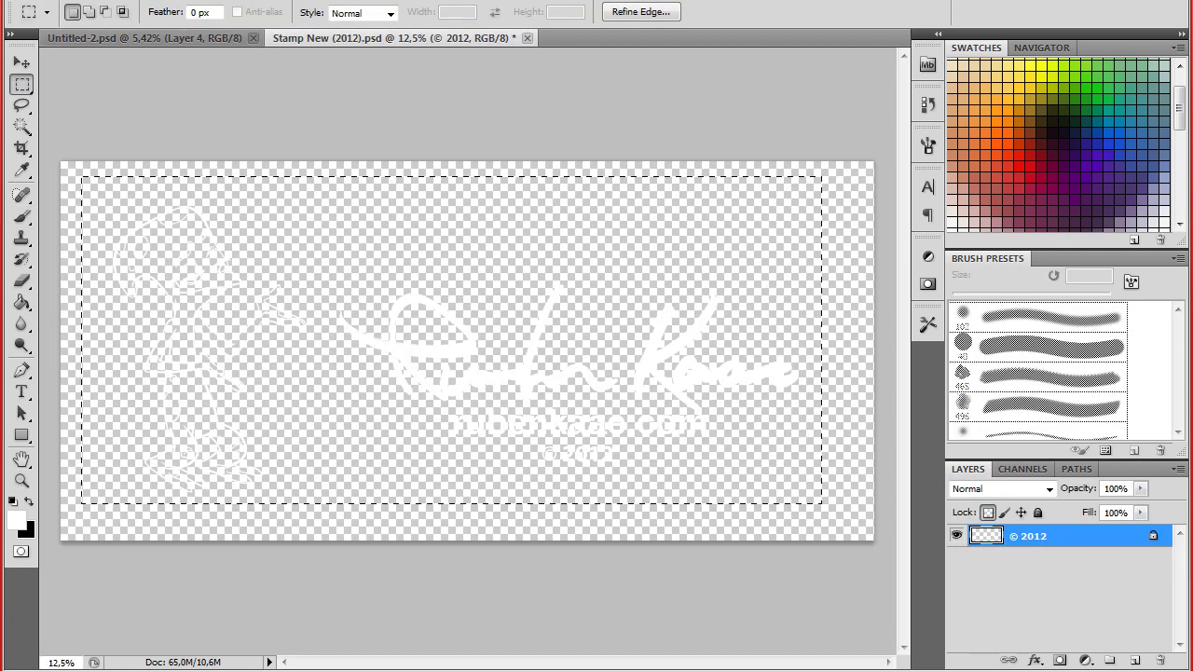
pyautogui.hotkey('ctrl', 'Tab')
pyautogui.hotkey('alt', 'i')
pyautogui.click(157, 114)
pyautogui.click(939, 108)
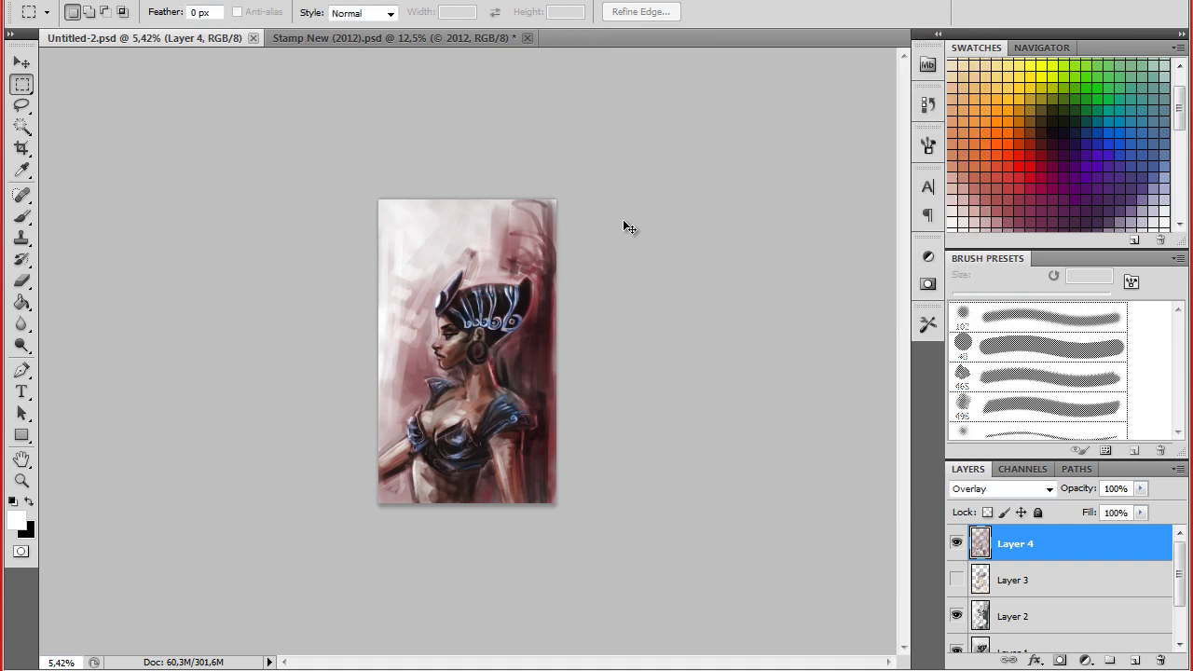
# - Paste the signature into the painting as a new layer, adjust it with Free Transform and inspect the face up close
pyautogui.hotkey('ctrl', 'v')
pyautogui.hotkey('ctrl', 't')
pyautogui.moveTo(679, 420)
pyautogui.mouseDown()
pyautogui.moveTo(421, 308)
pyautogui.moveTo(523, 488)
pyautogui.moveTo(652, 447)
pyautogui.moveTo(917, 395)
pyautogui.mouseUp()
pyautogui.click(22, 104)
pyautogui.press('Return')
pyautogui.click(21, 479)
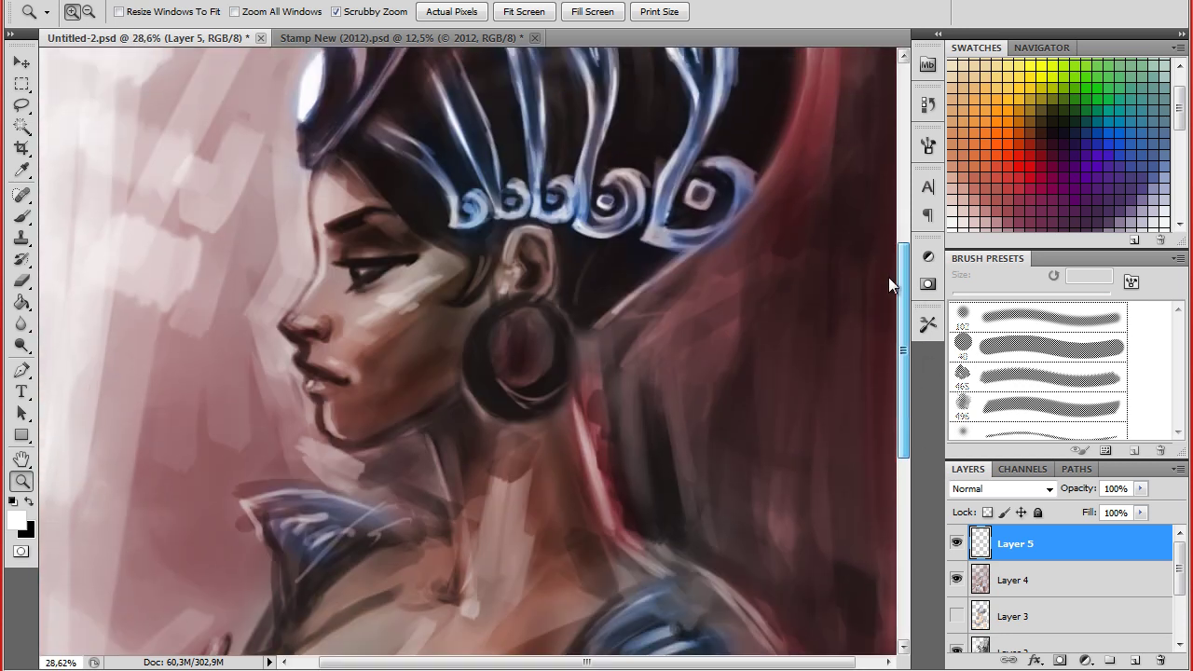